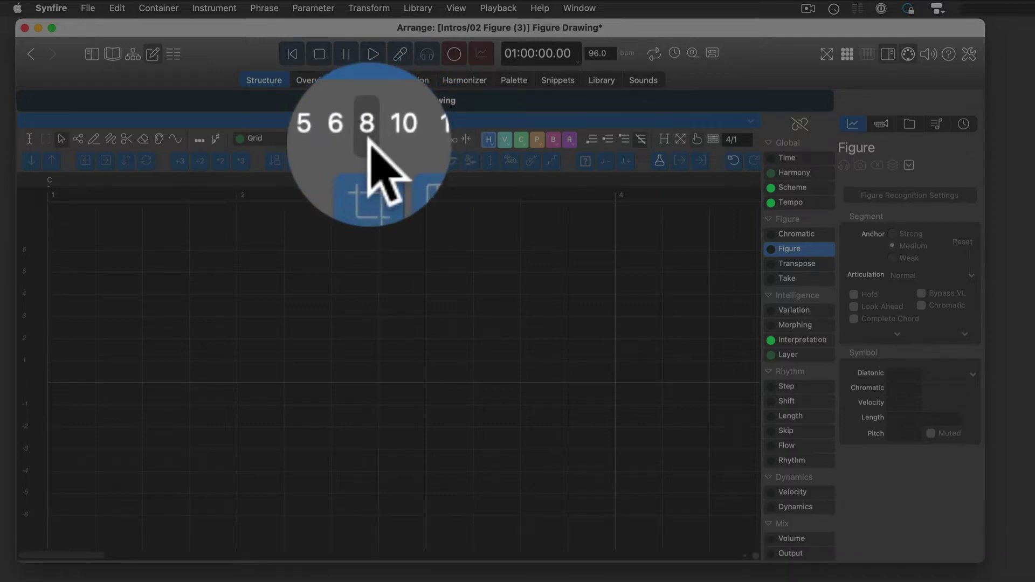
Step: Select the Line (pencil) tool for drawing figure notes along straight lines
{"action": "left_click", "coordinate": [95, 141]}
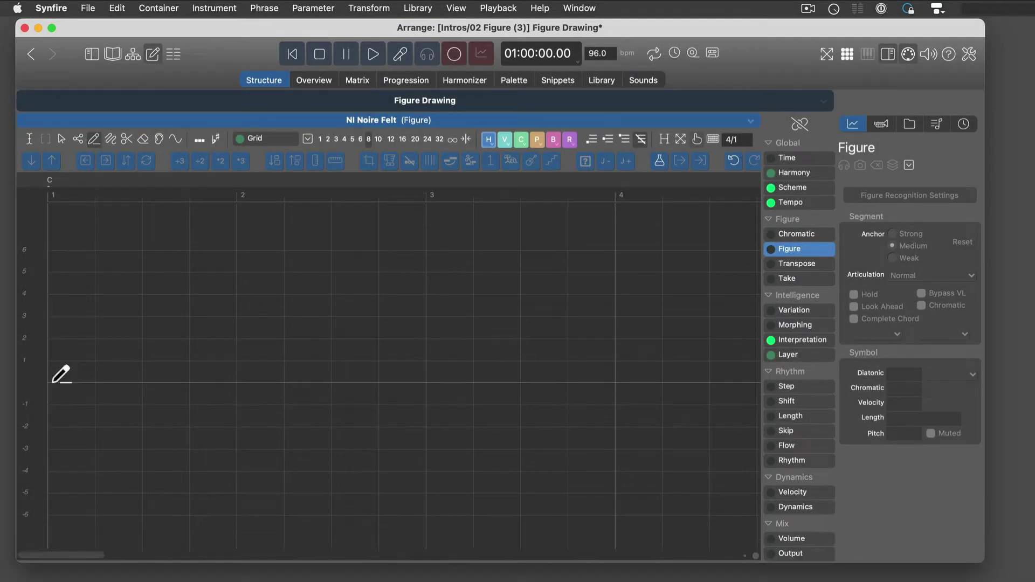
{"action": "mouse_move", "coordinate": [54, 381]}
{"action": "left_mouse_down"}
{"action": "mouse_move", "coordinate": [241, 381]}
{"action": "mouse_move", "coordinate": [249, 316]}
{"action": "left_mouse_up"}
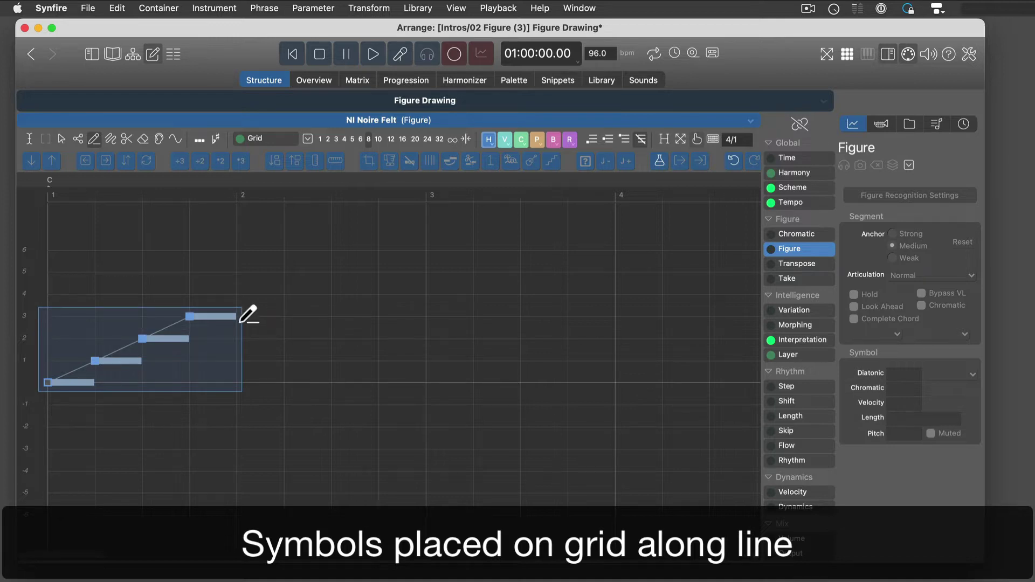
{"action": "mouse_move", "coordinate": [249, 315]}
{"action": "left_mouse_down"}
{"action": "mouse_move", "coordinate": [252, 226]}
{"action": "mouse_move", "coordinate": [242, 234]}
{"action": "left_mouse_up"}
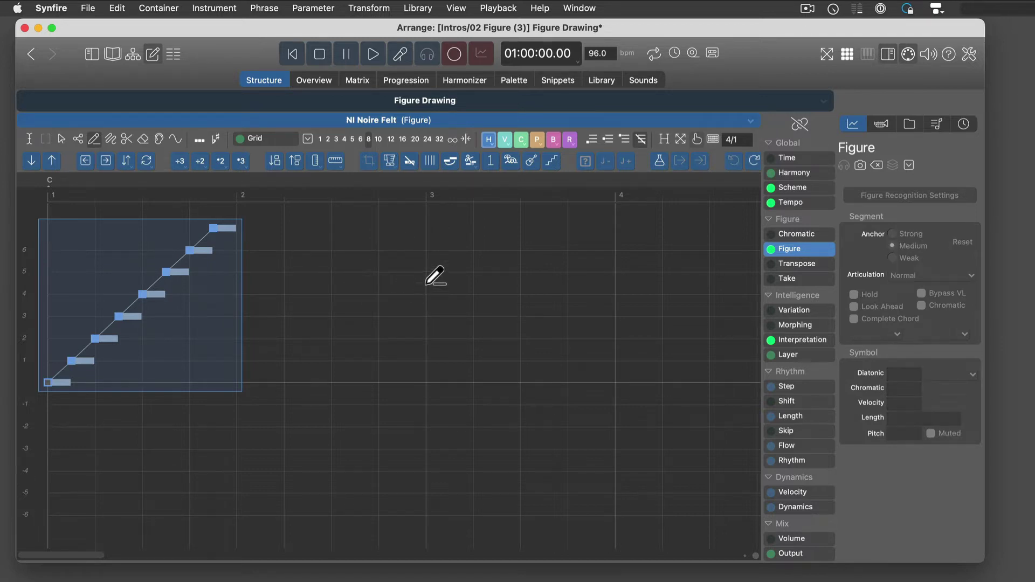
{"action": "left_click_drag", "start_coordinate": [456, 265], "coordinate": [339, 352]}
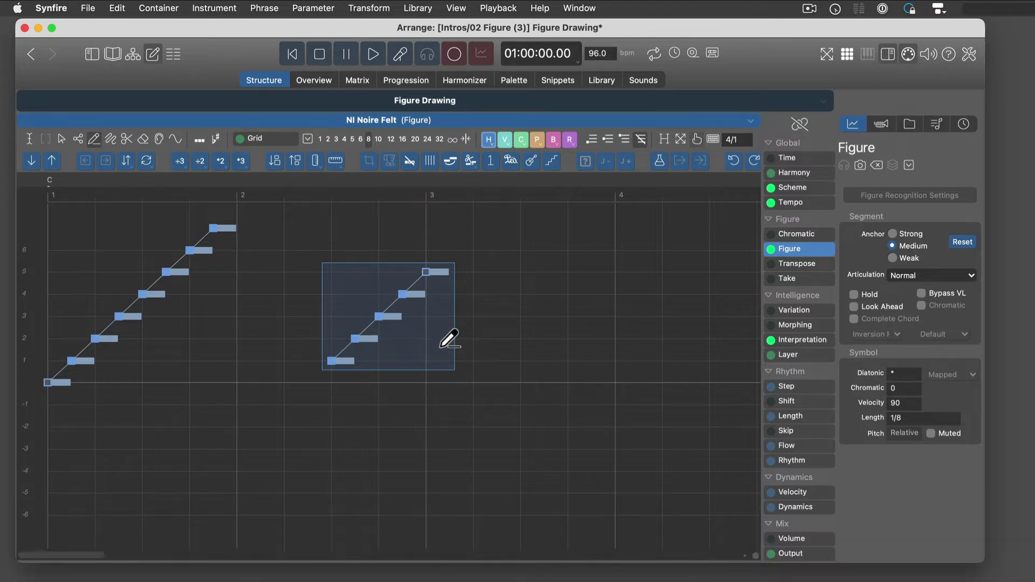
{"action": "key", "text": "Escape"}
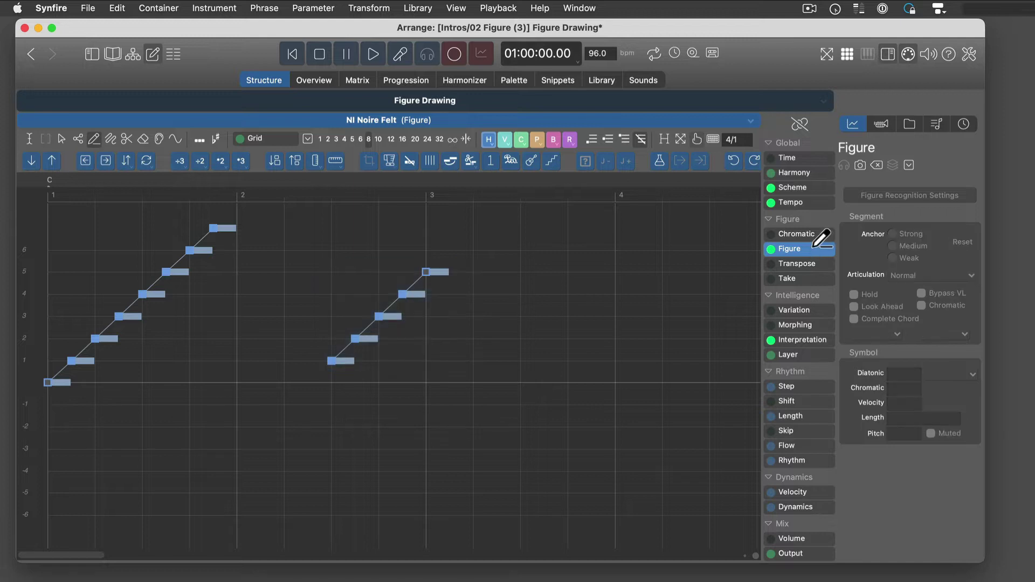
{"action": "key", "text": "Delete"}
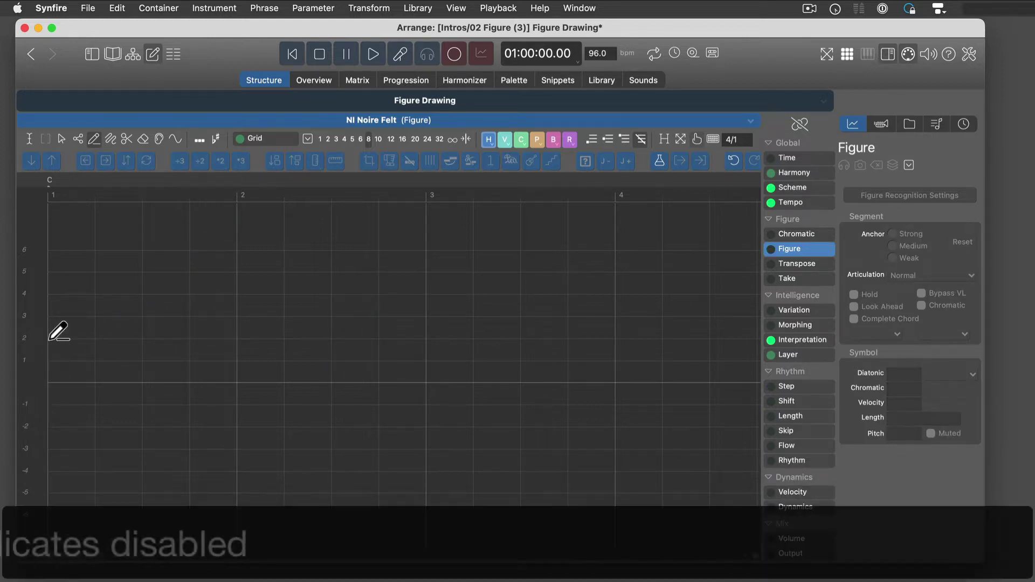
Step: Draw a long note on row 2 in bar 1, enable Duplicates, and extend it into repeated notes over bars 2–3
{"action": "left_click_drag", "start_coordinate": [47, 339], "coordinate": [235, 339]}
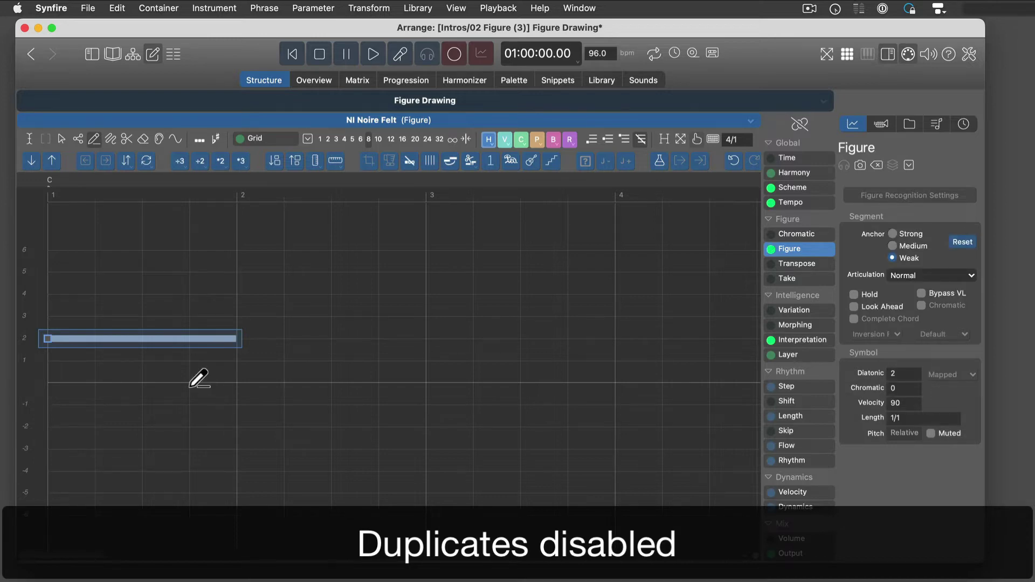
{"action": "left_click", "coordinate": [199, 141]}
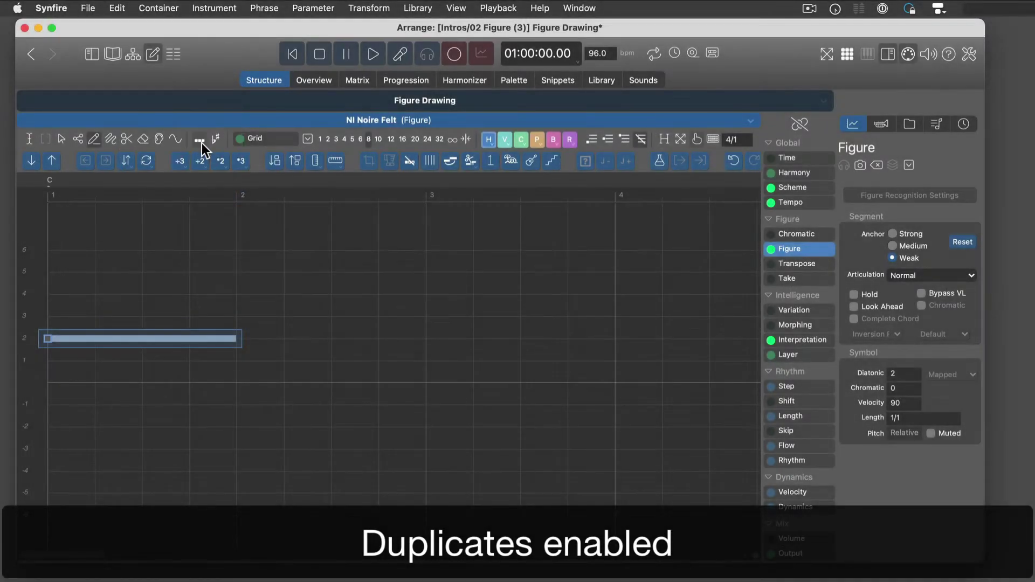
{"action": "left_click_drag", "start_coordinate": [237, 339], "coordinate": [424, 339]}
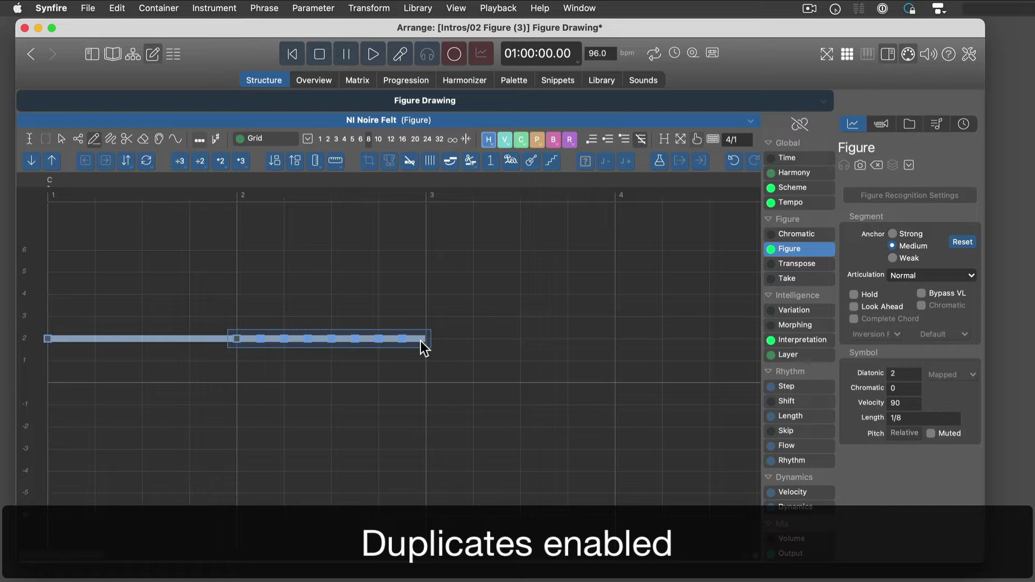
Step: Undo the extension, try a rising staircase over bars 2–3, then undo everything to empty the grid
{"action": "key", "text": "super+z"}
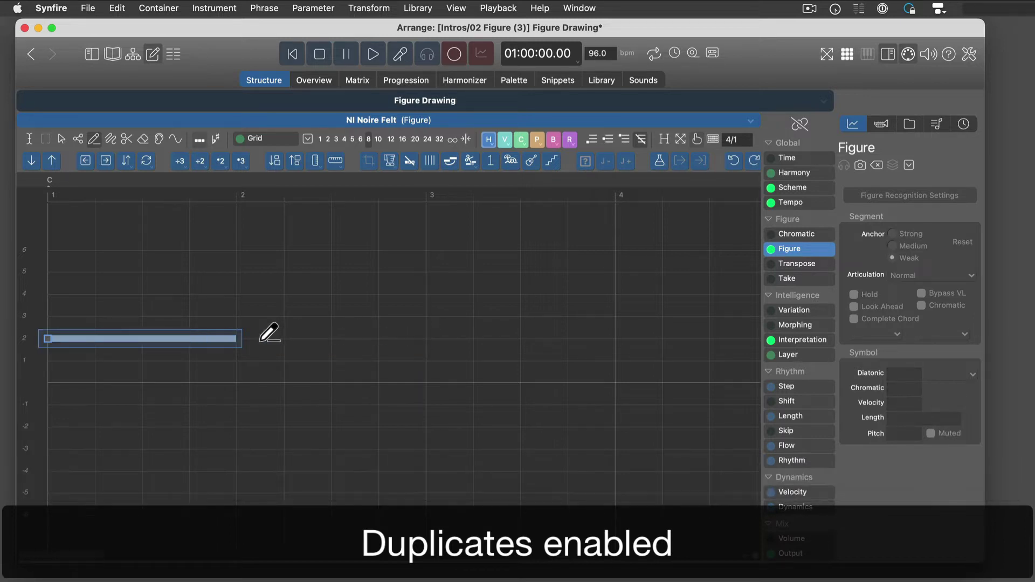
{"action": "mouse_move", "coordinate": [237, 338]}
{"action": "left_mouse_down"}
{"action": "mouse_move", "coordinate": [421, 305]}
{"action": "mouse_move", "coordinate": [426, 262]}
{"action": "left_mouse_up"}
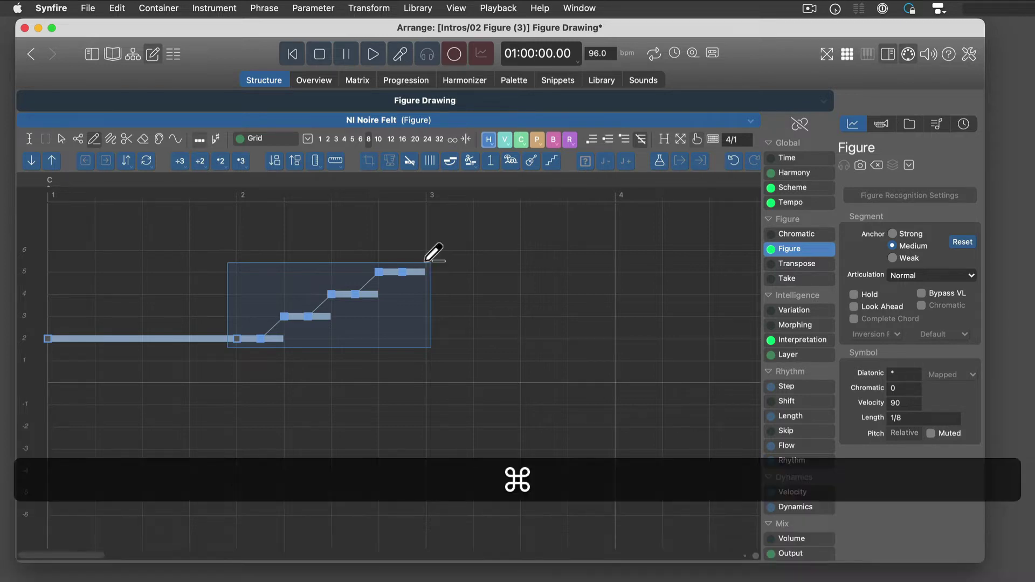
{"action": "key", "text": "cmd+z"}
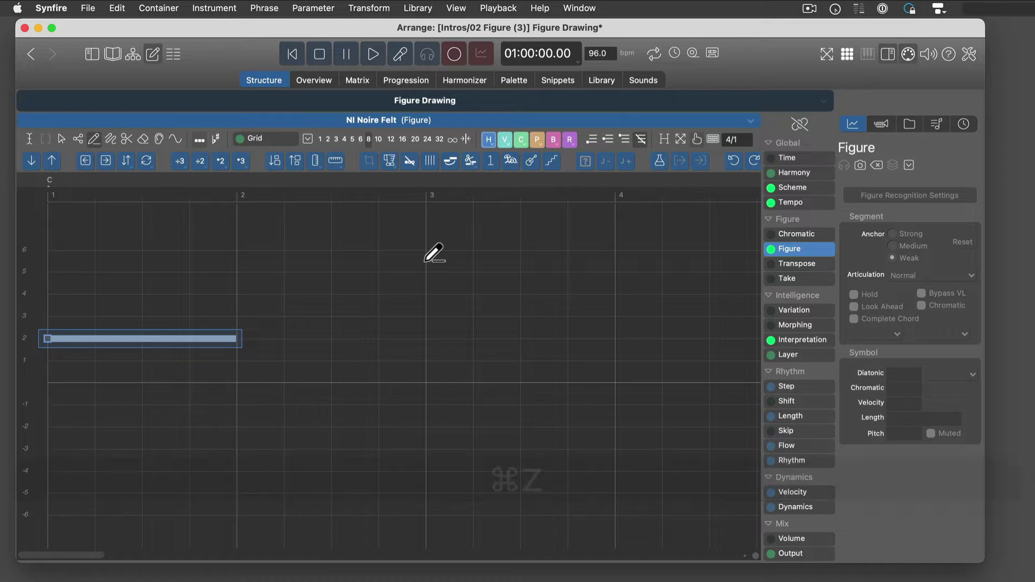
{"action": "key", "text": "super+z"}
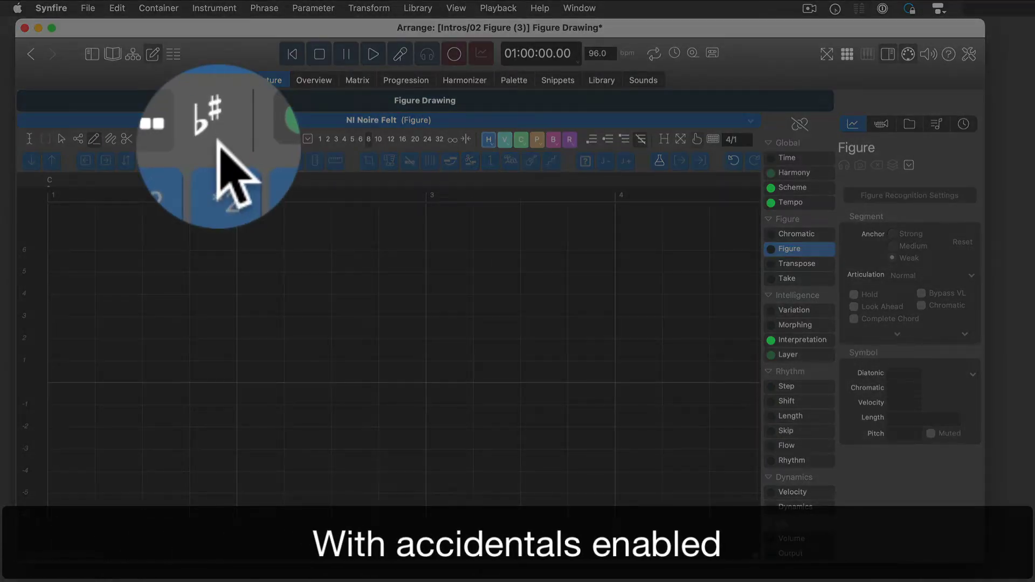
Step: Enable accidentals for line drawing and test it with a rising staircase starting at row 0
{"action": "left_click", "coordinate": [217, 142]}
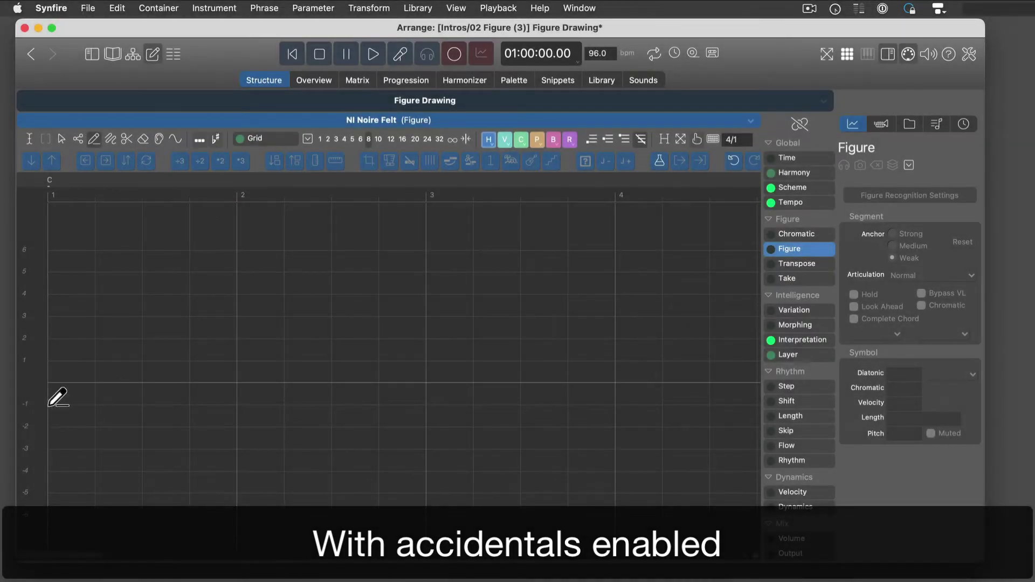
{"action": "left_click", "coordinate": [53, 382]}
{"action": "mouse_move", "coordinate": [109, 381]}
{"action": "left_mouse_down"}
{"action": "mouse_move", "coordinate": [227, 379]}
{"action": "mouse_move", "coordinate": [242, 225]}
{"action": "left_mouse_up"}
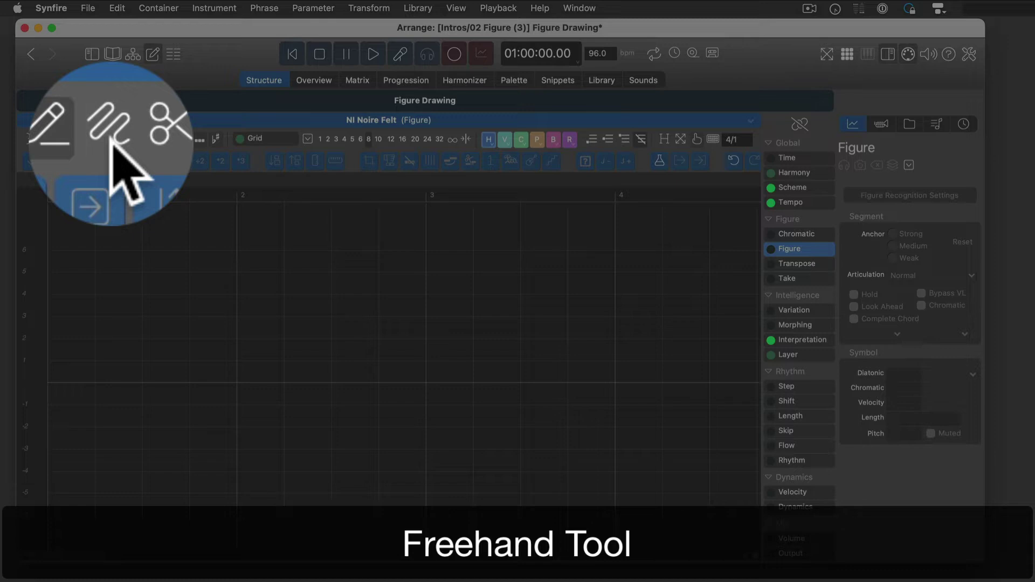
Step: Freehand-draw a rising-then-falling curve, strip its accidentals and duplicates, then delete it
{"action": "left_click", "coordinate": [111, 139]}
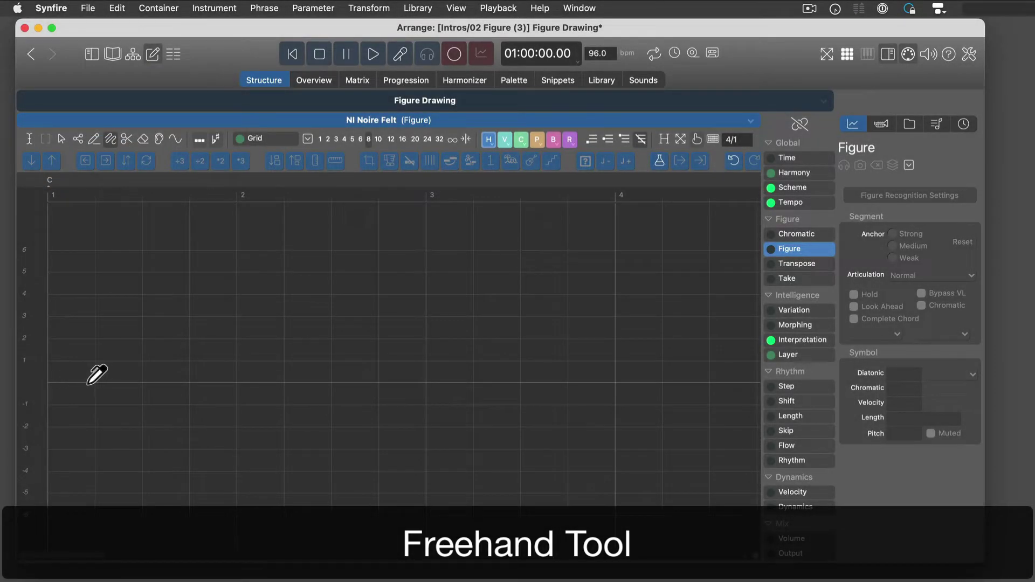
{"action": "mouse_move", "coordinate": [95, 339]}
{"action": "left_mouse_down"}
{"action": "mouse_move", "coordinate": [185, 300]}
{"action": "mouse_move", "coordinate": [286, 441]}
{"action": "mouse_move", "coordinate": [355, 403]}
{"action": "mouse_move", "coordinate": [432, 280]}
{"action": "left_mouse_up"}
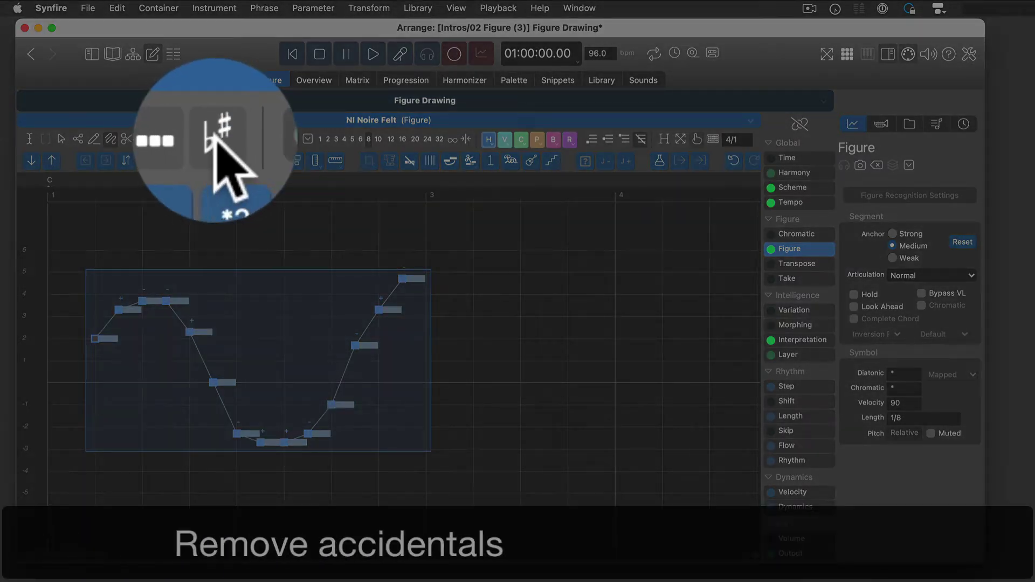
{"action": "left_click", "coordinate": [215, 139]}
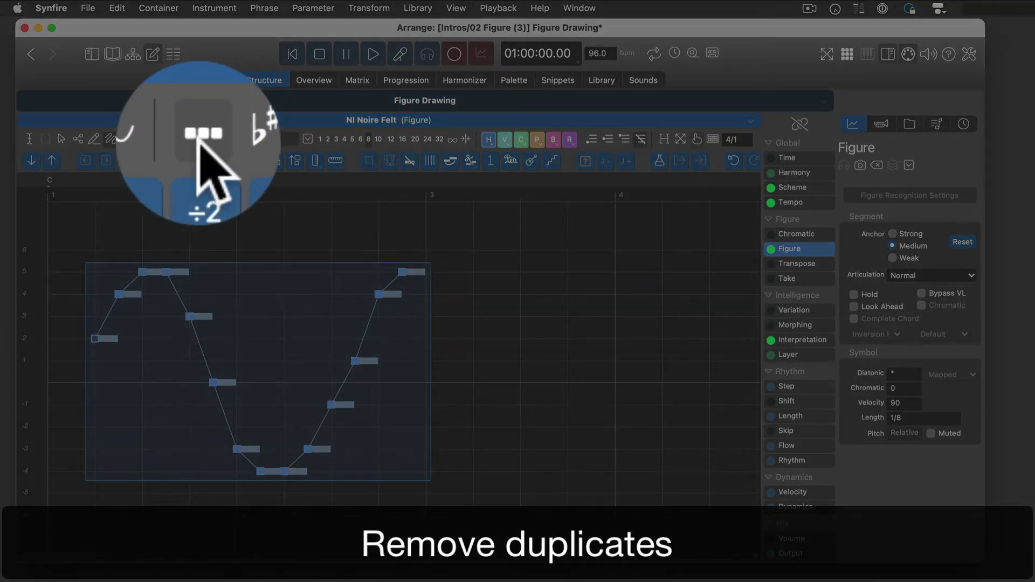
{"action": "left_click", "coordinate": [196, 139]}
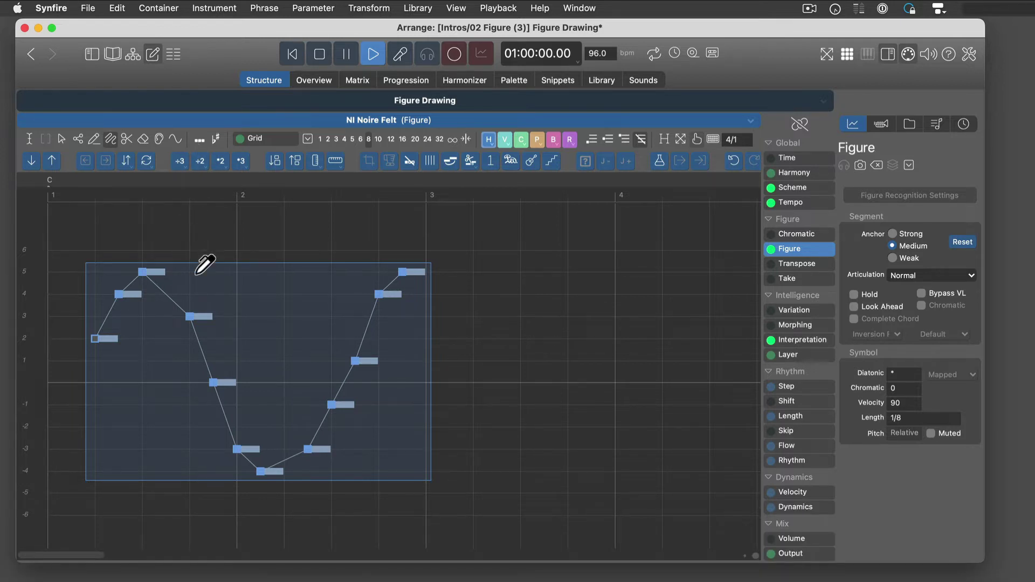
{"action": "key", "text": "Delete"}
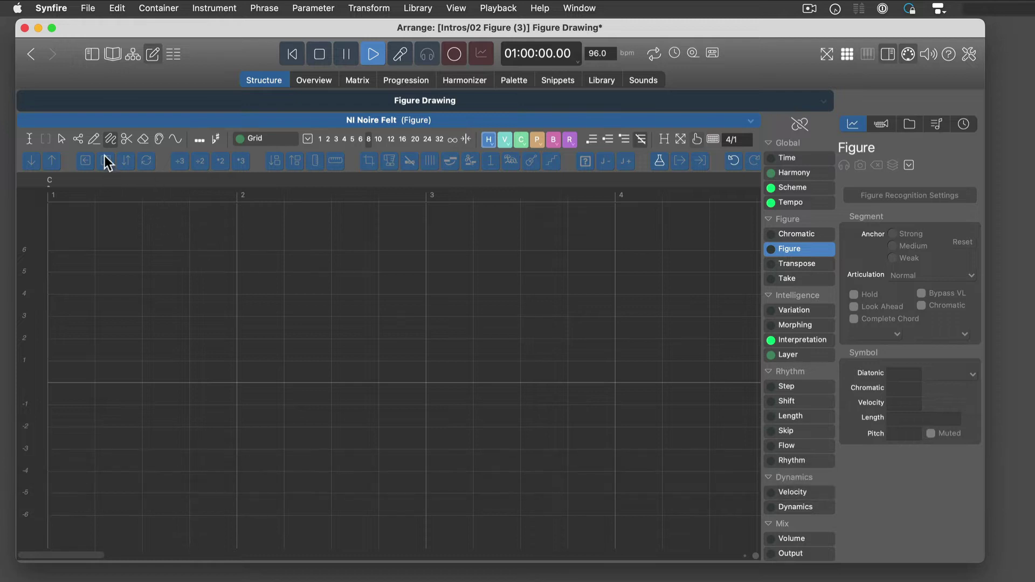
Step: Freehand-draw a figure rising to a held note, set the grid to 32, and draw a U-shaped run
{"action": "mouse_move", "coordinate": [95, 382]}
{"action": "left_mouse_down"}
{"action": "mouse_move", "coordinate": [139, 318]}
{"action": "mouse_move", "coordinate": [253, 260]}
{"action": "mouse_move", "coordinate": [261, 339]}
{"action": "mouse_move", "coordinate": [328, 466]}
{"action": "mouse_move", "coordinate": [362, 450]}
{"action": "left_mouse_up"}
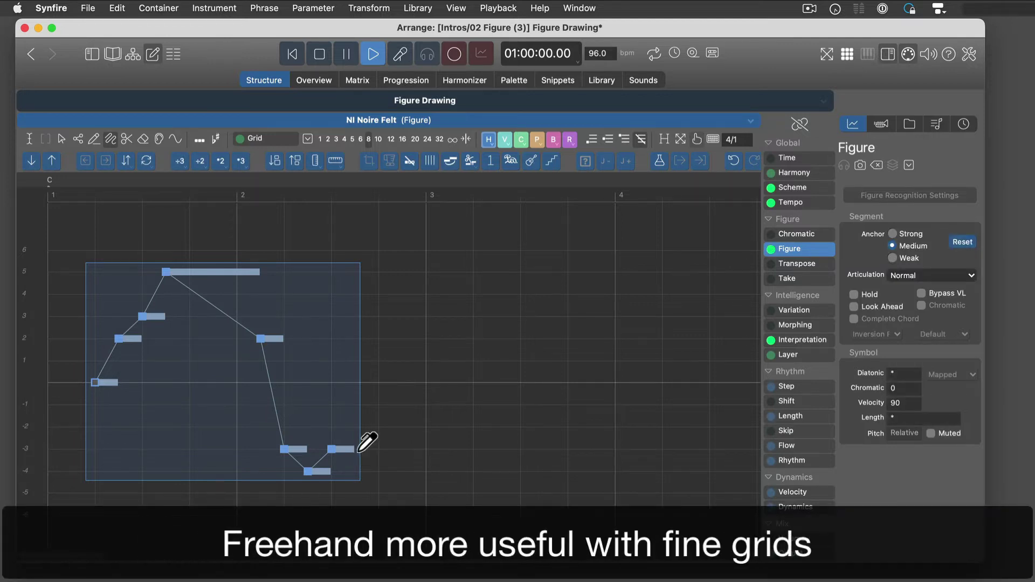
{"action": "left_click", "coordinate": [440, 139]}
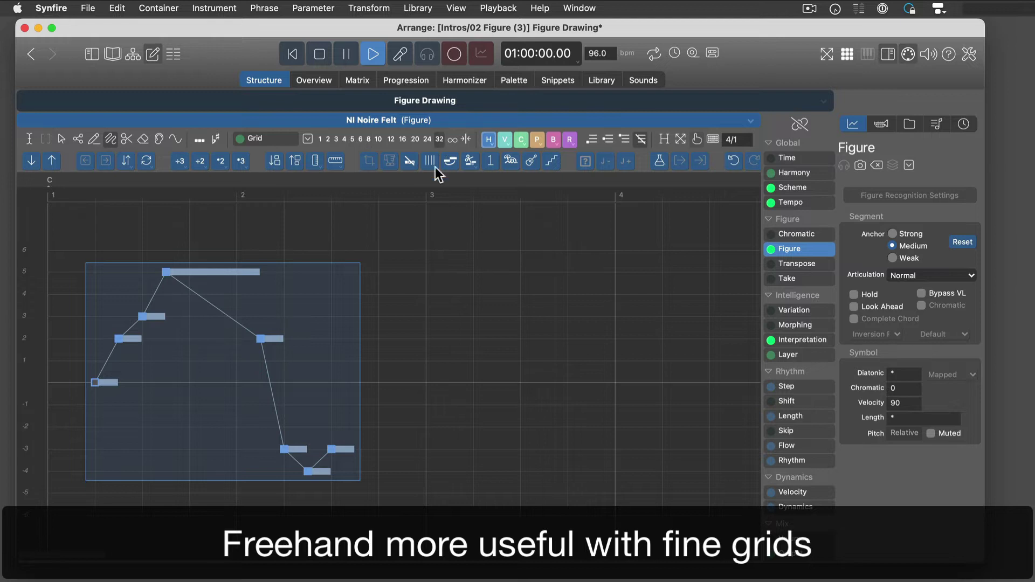
{"action": "mouse_move", "coordinate": [425, 294]}
{"action": "left_mouse_down"}
{"action": "mouse_move", "coordinate": [448, 356]}
{"action": "mouse_move", "coordinate": [533, 449]}
{"action": "mouse_move", "coordinate": [573, 383]}
{"action": "mouse_move", "coordinate": [595, 312]}
{"action": "mouse_move", "coordinate": [671, 338]}
{"action": "mouse_move", "coordinate": [712, 376]}
{"action": "left_mouse_up"}
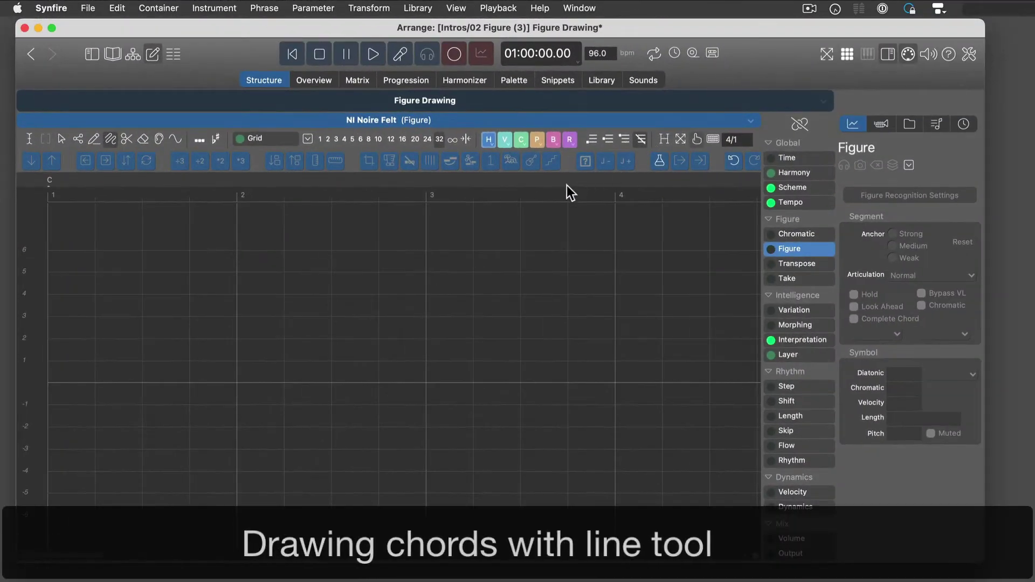
Step: In chord mode on an 8th grid, draw two four-note chords in bar 1 and lengthen the second to a half note
{"action": "left_click", "coordinate": [523, 144]}
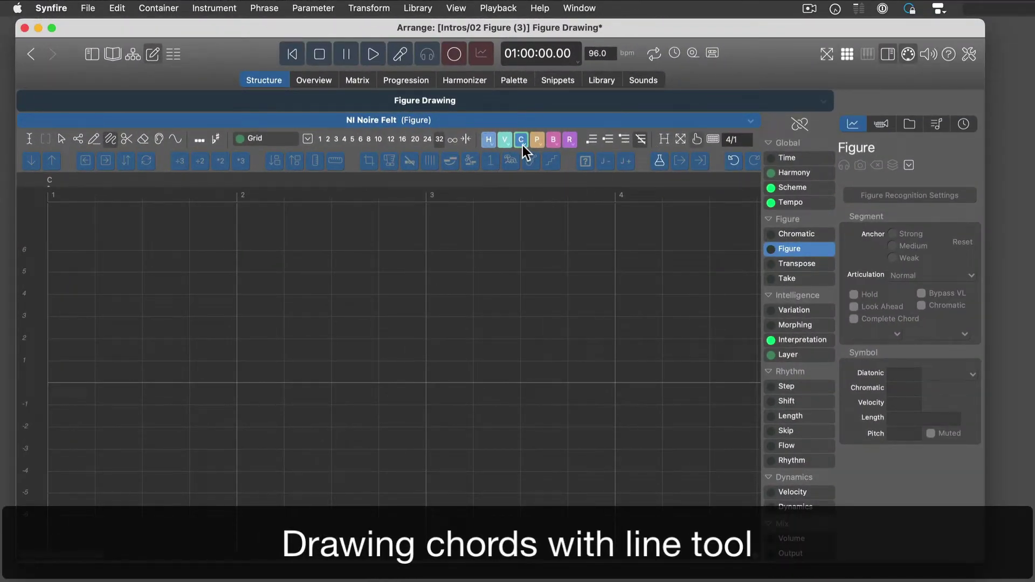
{"action": "left_click", "coordinate": [369, 142]}
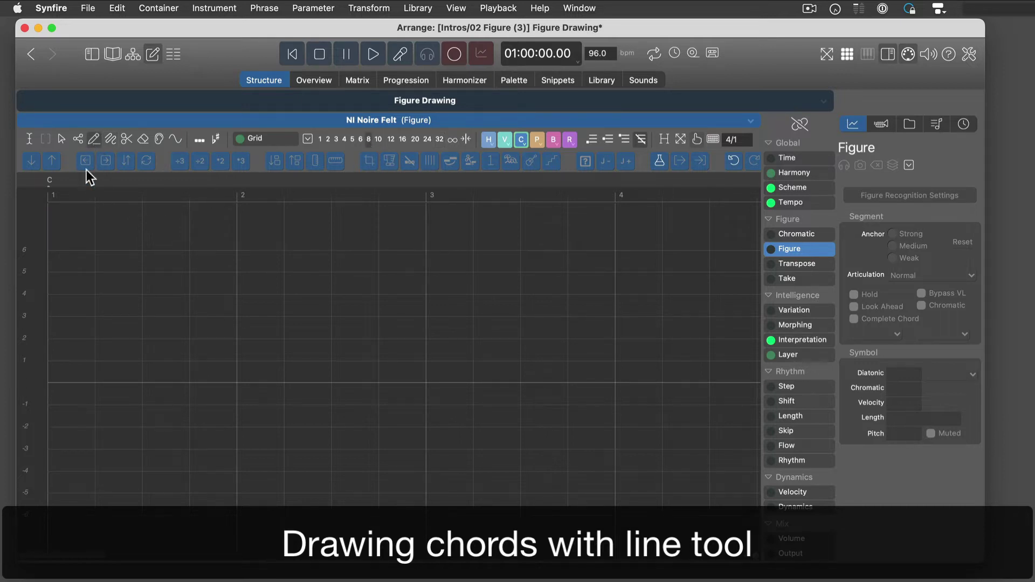
{"action": "left_click_drag", "start_coordinate": [49, 383], "coordinate": [50, 319]}
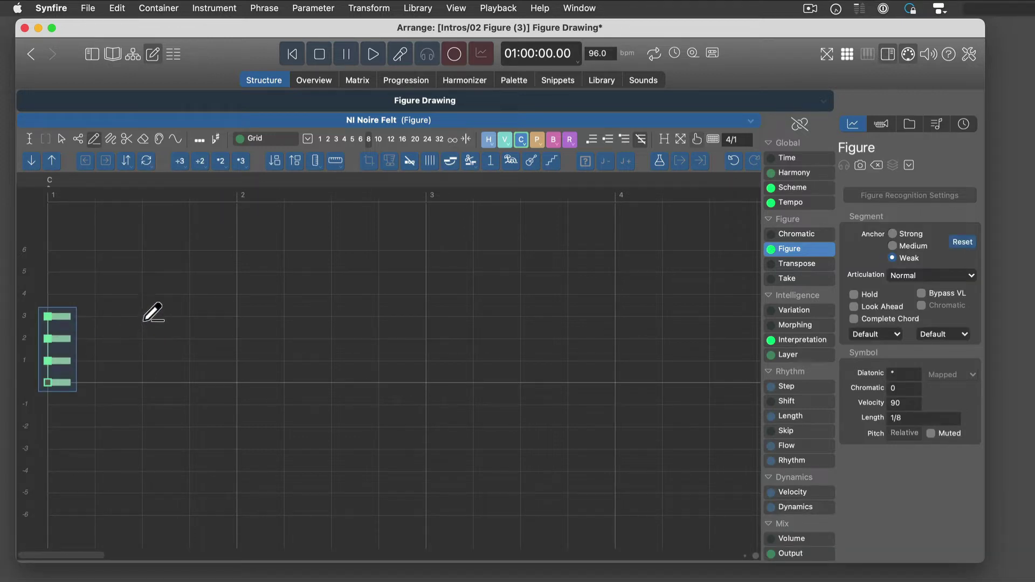
{"action": "left_click_drag", "start_coordinate": [142, 316], "coordinate": [148, 378]}
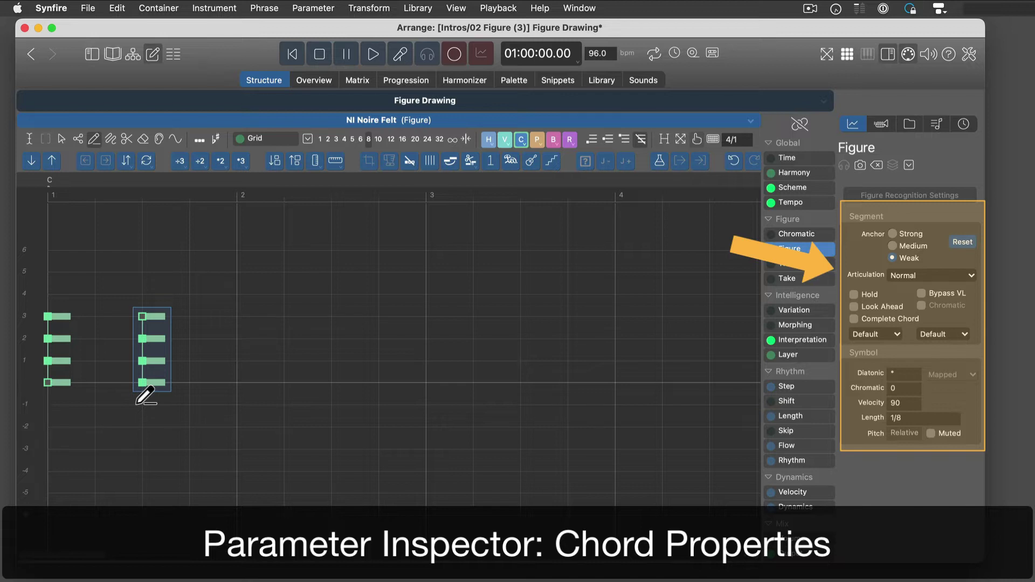
{"action": "left_click", "coordinate": [65, 142]}
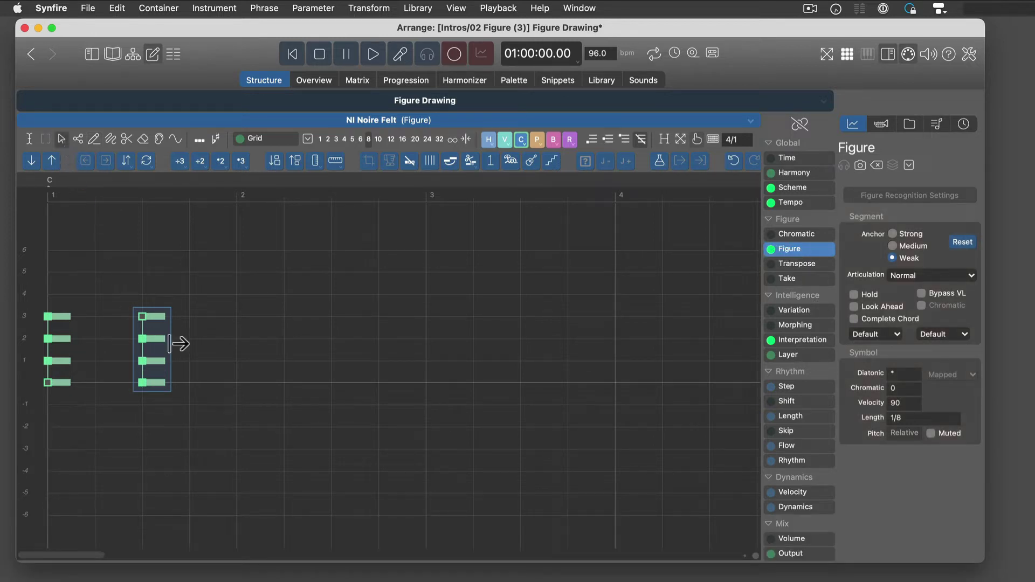
{"action": "left_click_drag", "start_coordinate": [171, 343], "coordinate": [240, 342]}
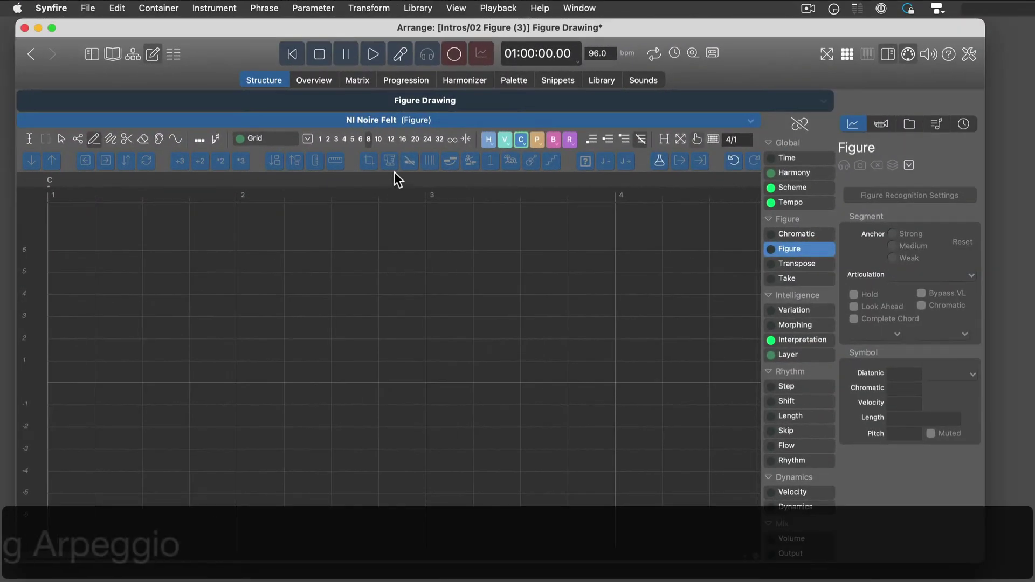
Step: On a 16th grid, draw a rising five-note run and append a four-note descent after it
{"action": "left_click", "coordinate": [402, 139]}
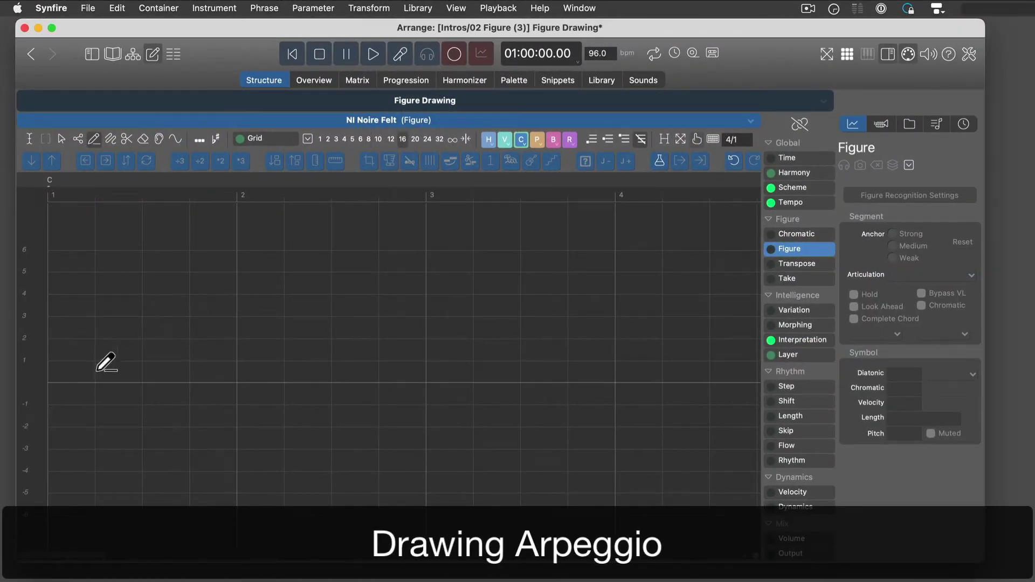
{"action": "mouse_move", "coordinate": [51, 383]}
{"action": "left_mouse_down"}
{"action": "mouse_move", "coordinate": [118, 310]}
{"action": "mouse_move", "coordinate": [112, 300]}
{"action": "left_mouse_up"}
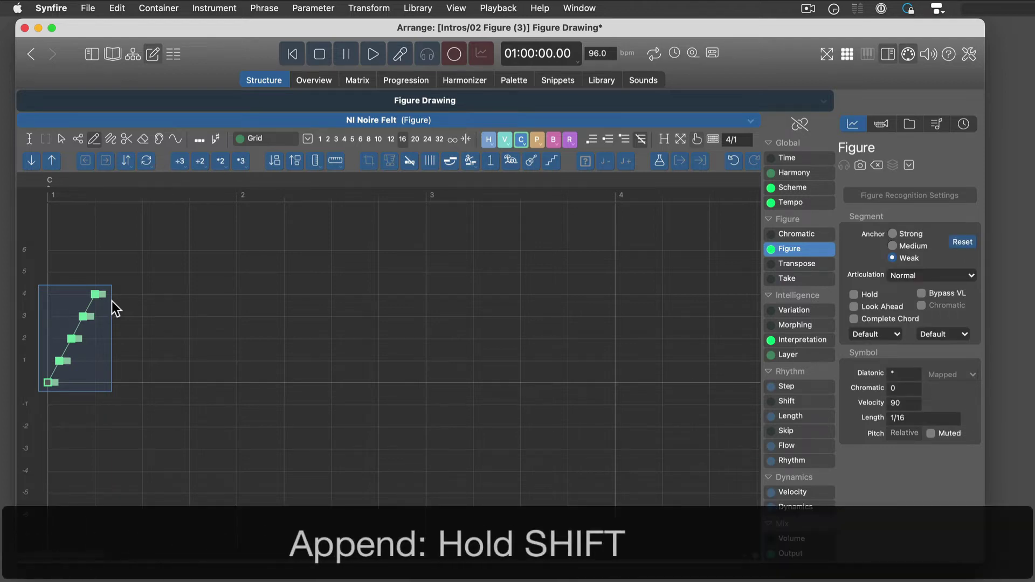
{"action": "key", "text": "shift"}
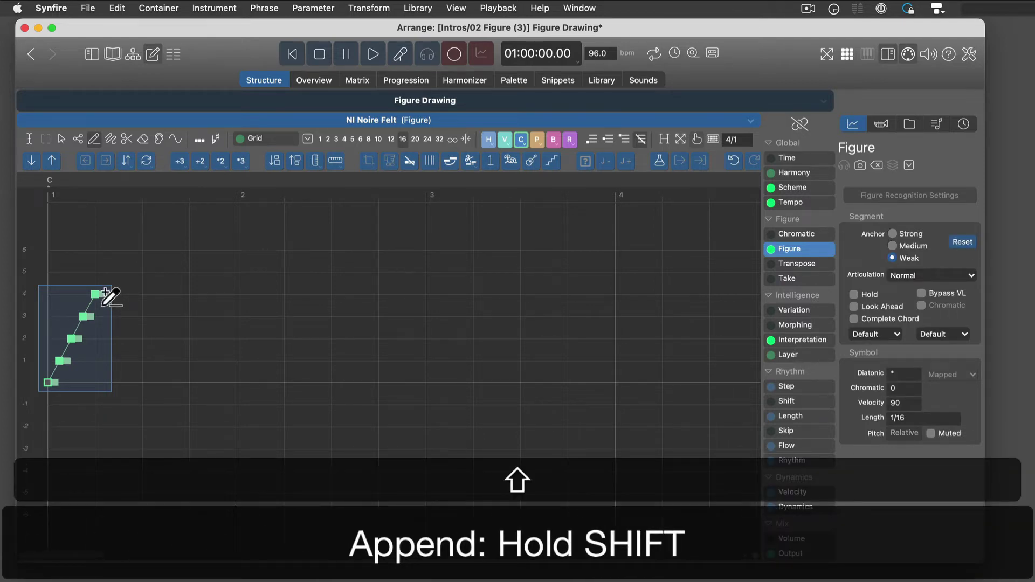
{"action": "left_click_drag", "start_coordinate": [119, 304], "coordinate": [160, 366]}
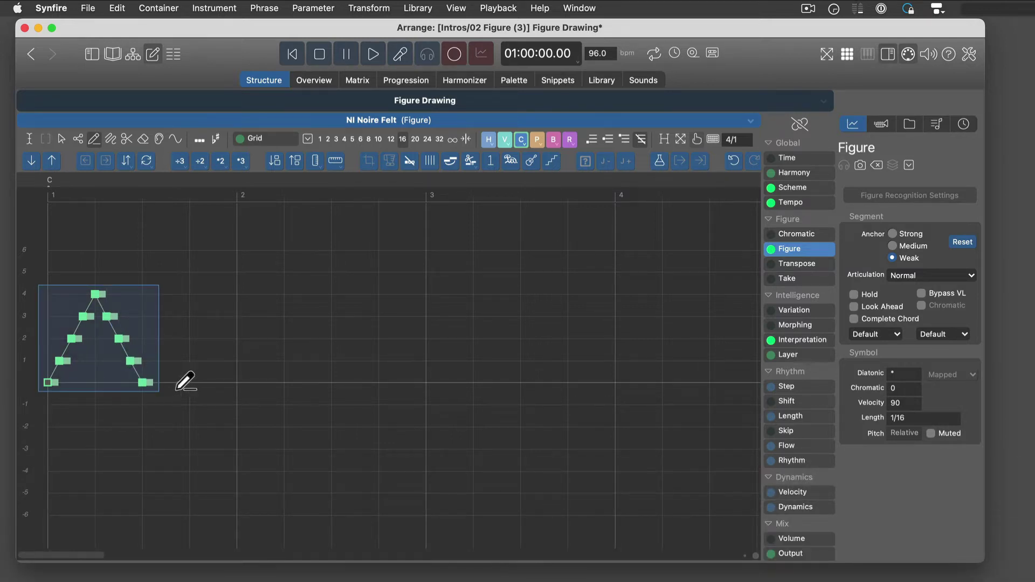
Step: Duplicate the arch figure and place the copy right beside the original at bar 2
{"action": "key", "text": "super+d"}
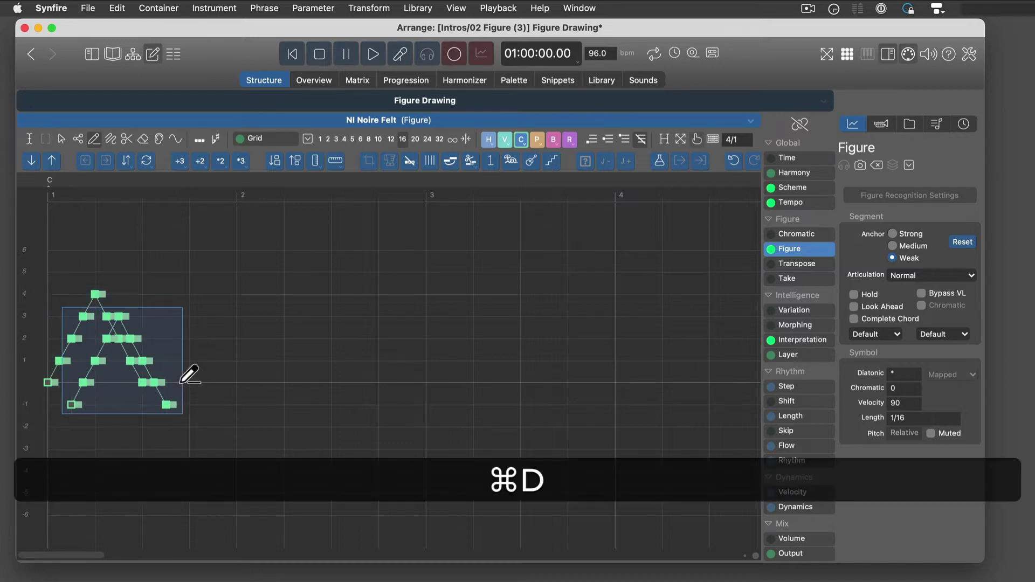
{"action": "key", "text": "Escape"}
{"action": "mouse_move", "coordinate": [90, 357]}
{"action": "left_mouse_down"}
{"action": "mouse_move", "coordinate": [213, 351]}
{"action": "mouse_move", "coordinate": [194, 338]}
{"action": "left_mouse_up"}
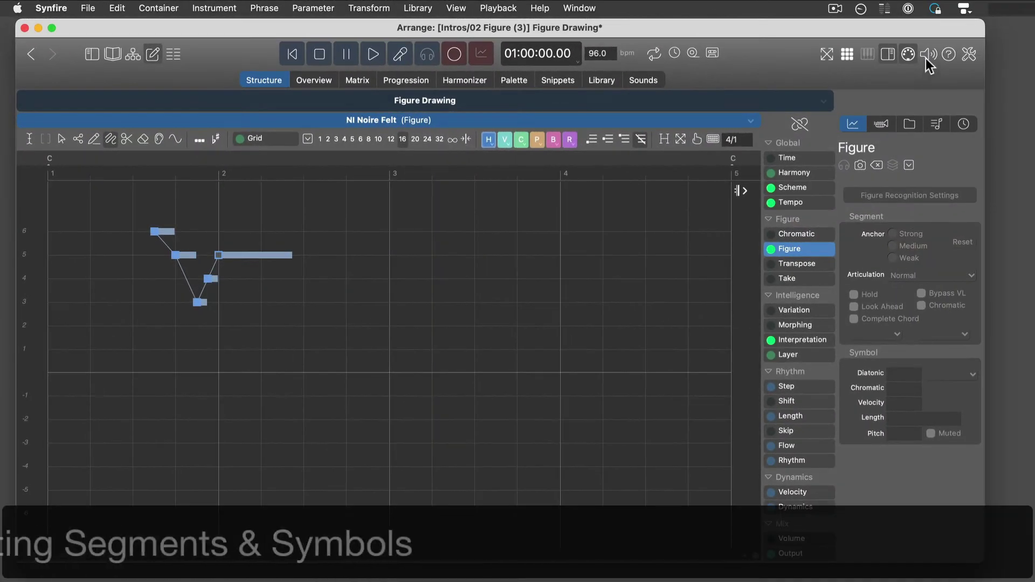
Step: Mute note auditioning, then append a descending run and a rising run back up to pitch 5 after the held note
{"action": "left_click", "coordinate": [926, 57]}
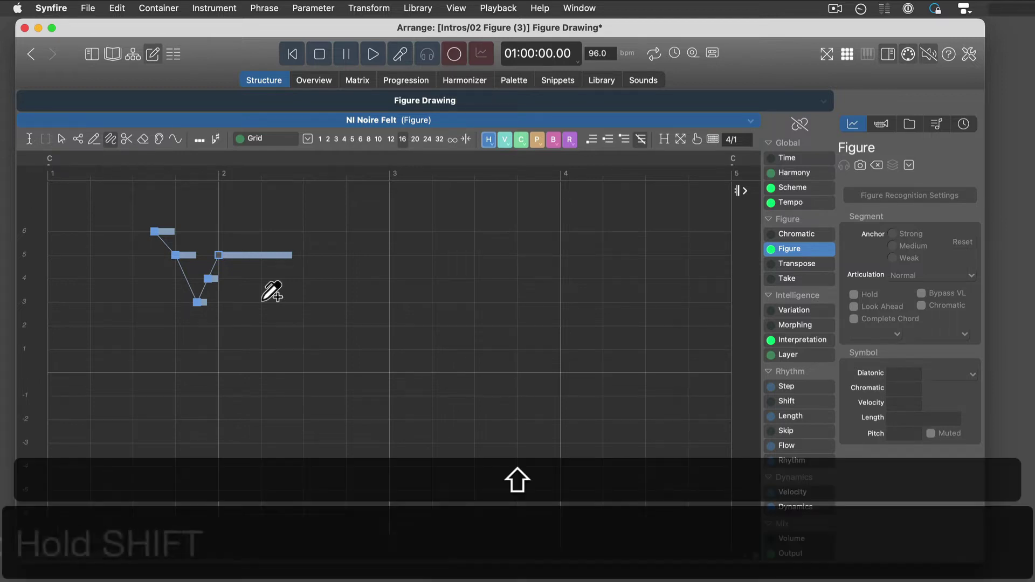
{"action": "mouse_move", "coordinate": [262, 300]}
{"action": "left_mouse_down"}
{"action": "mouse_move", "coordinate": [304, 354]}
{"action": "mouse_move", "coordinate": [301, 371]}
{"action": "mouse_move", "coordinate": [304, 363]}
{"action": "left_mouse_up"}
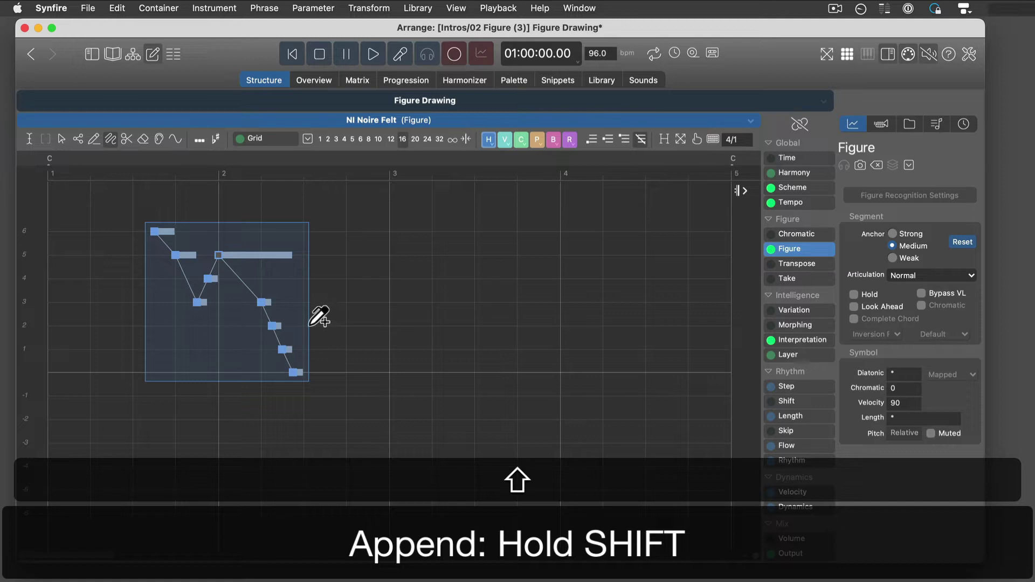
{"action": "left_click_drag", "start_coordinate": [303, 326], "coordinate": [364, 259]}
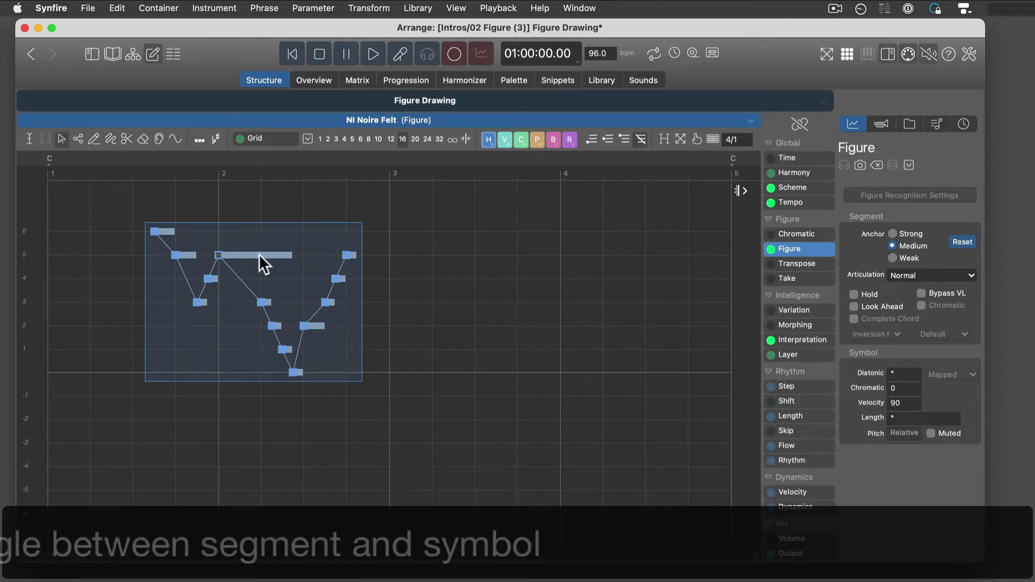
Step: Toggle selection between the held note alone and its whole segment, then select the pitch-3 note starting the descent
{"action": "left_click", "coordinate": [258, 254]}
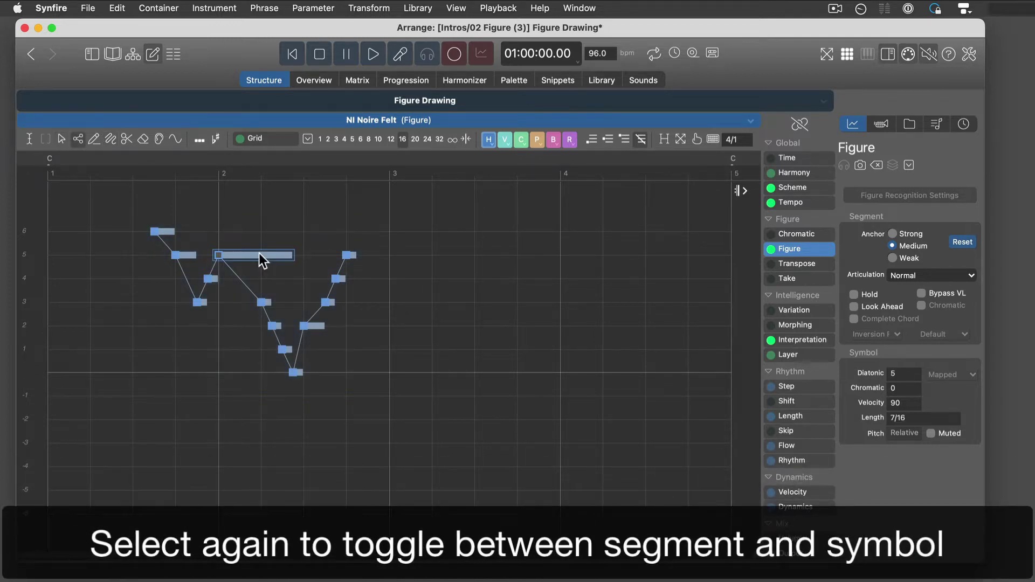
{"action": "left_click", "coordinate": [258, 254]}
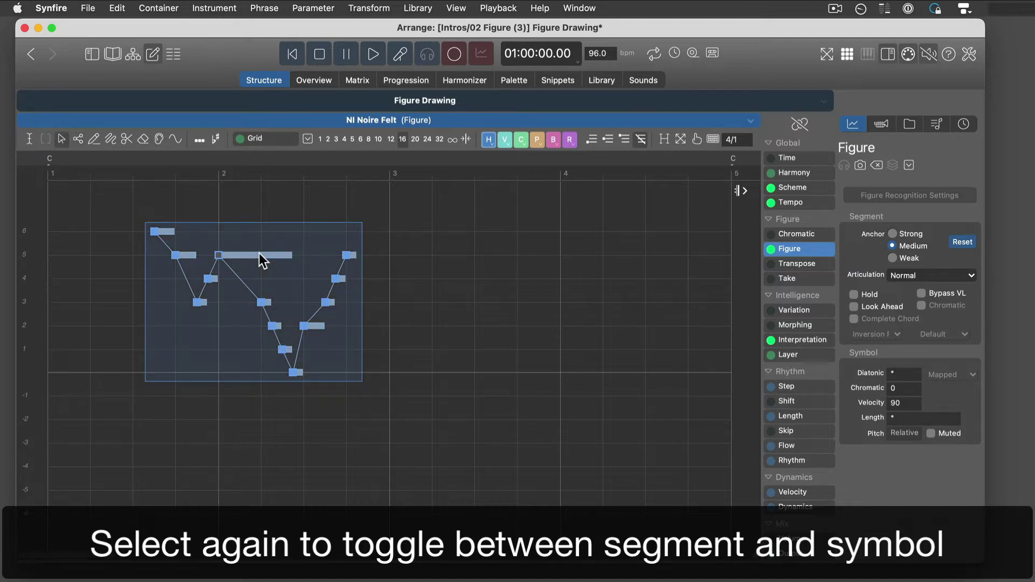
{"action": "left_click", "coordinate": [259, 253]}
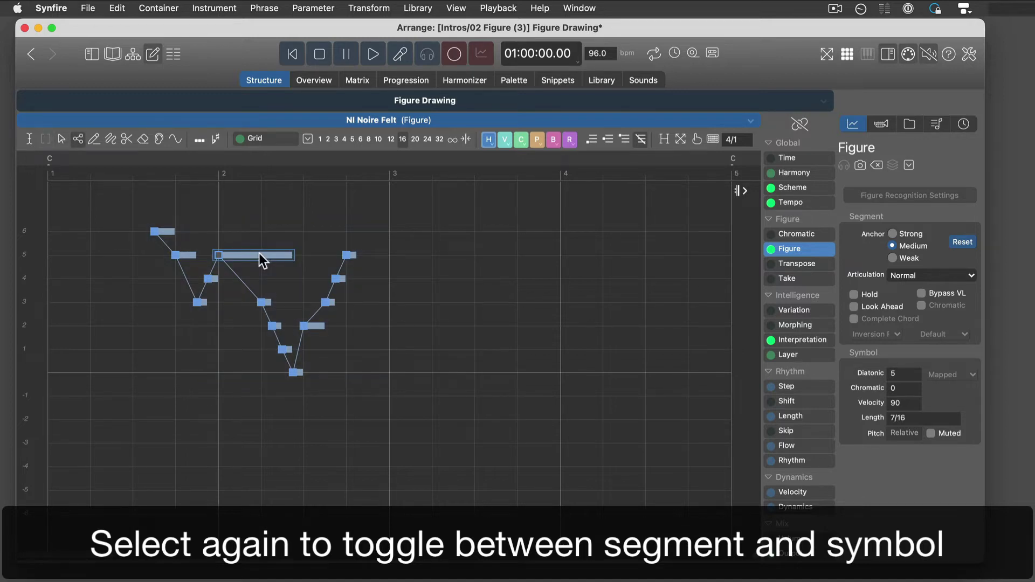
{"action": "left_click", "coordinate": [258, 254]}
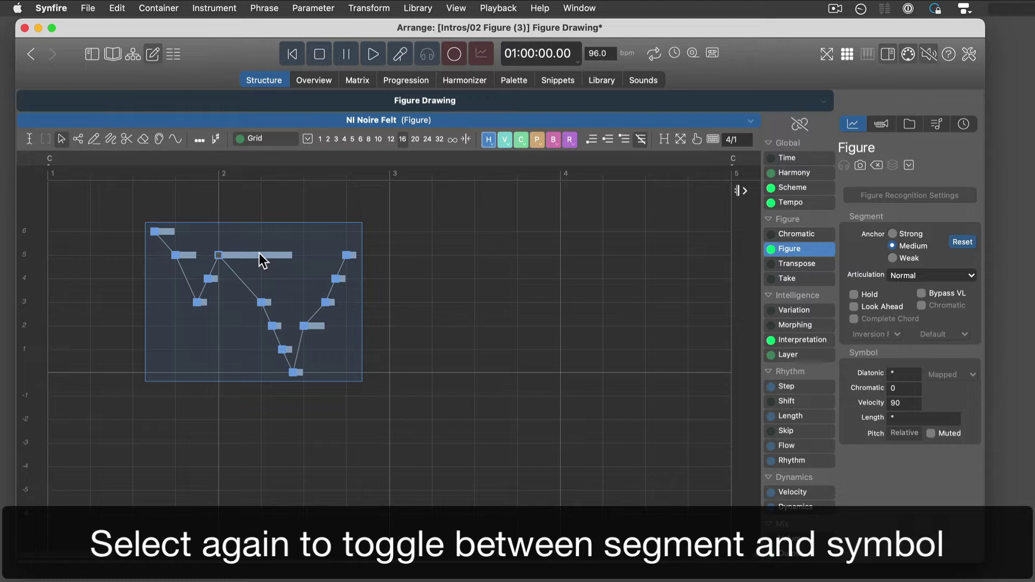
{"action": "left_click", "coordinate": [263, 300]}
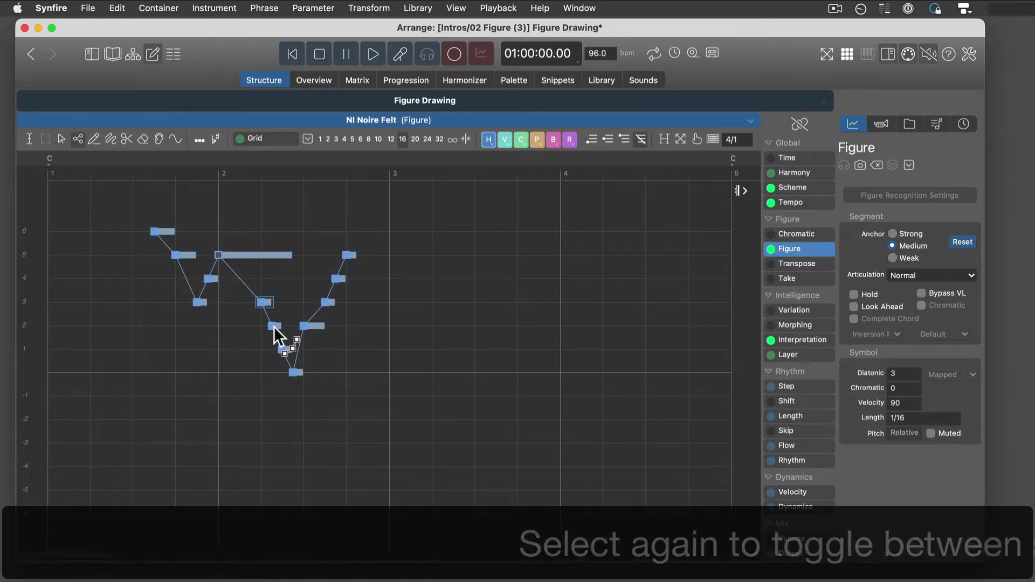
Step: Lower the three descent notes by three steps, lengthen and shift them earlier, then delete all notes
{"action": "left_click", "coordinate": [280, 347], "text": "super"}
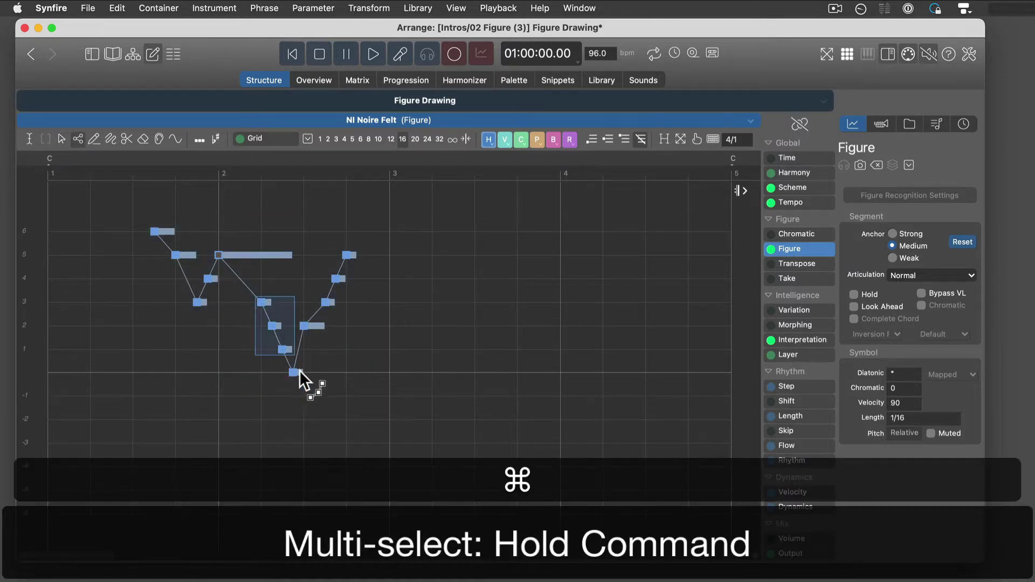
{"action": "left_click", "coordinate": [296, 372], "text": "super"}
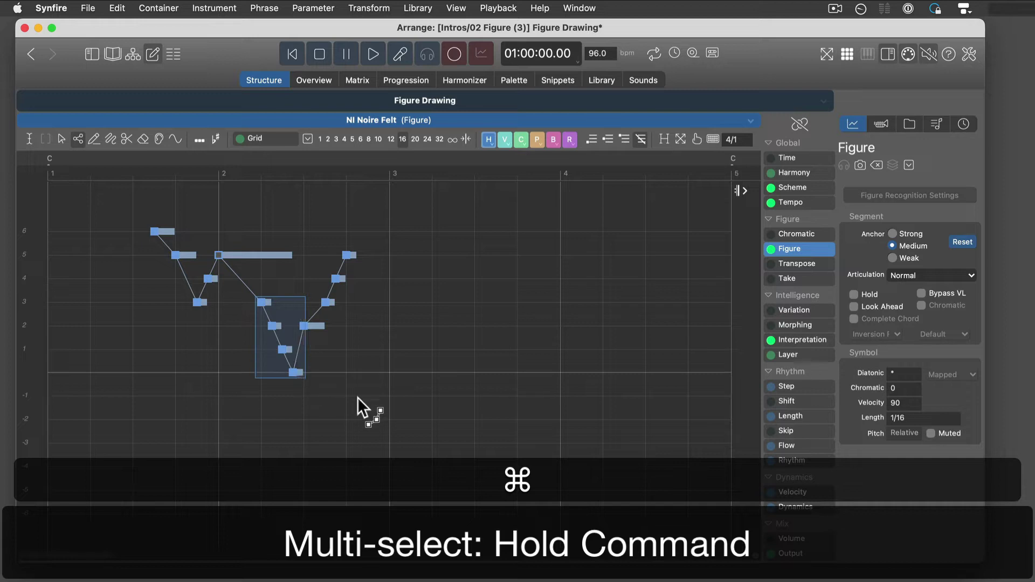
{"action": "key", "text": "Down"}
{"action": "key", "text": "Down"}
{"action": "key", "text": "Down"}
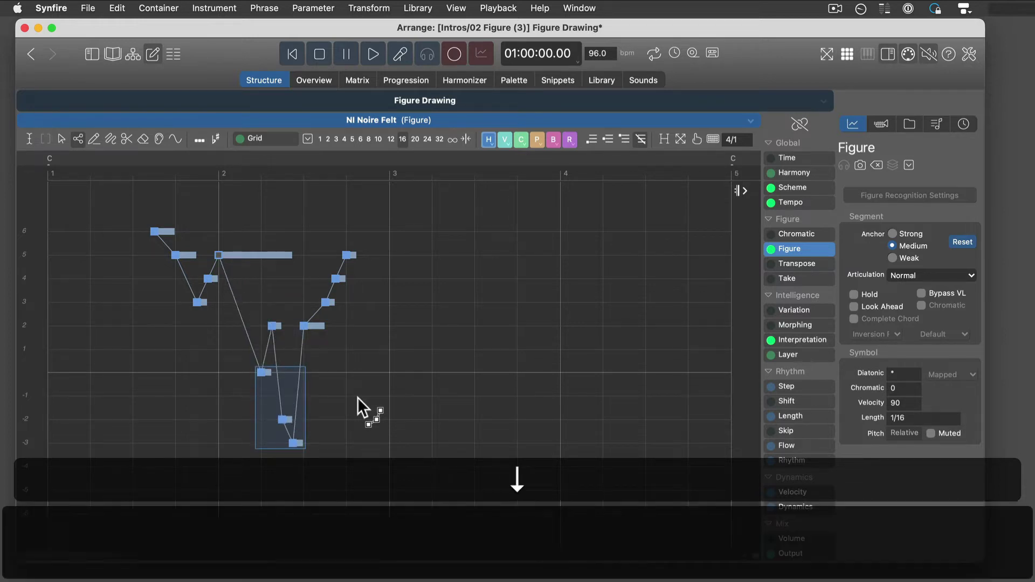
{"action": "left_click_drag", "start_coordinate": [306, 407], "coordinate": [344, 408]}
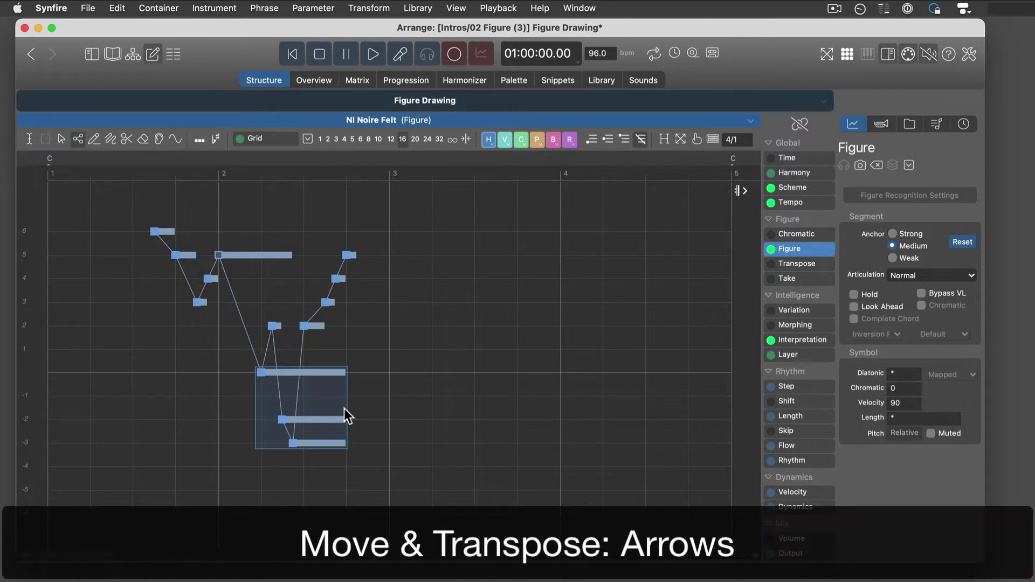
{"action": "key", "text": "Left"}
{"action": "key", "text": "Left"}
{"action": "key", "text": "Left"}
{"action": "key", "text": "Left"}
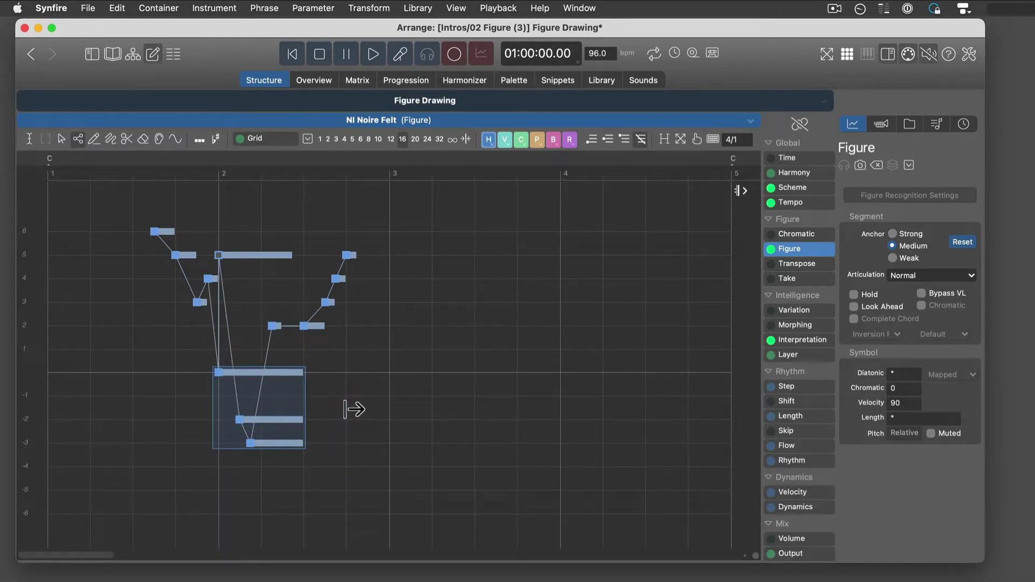
{"action": "key", "text": "super+a"}
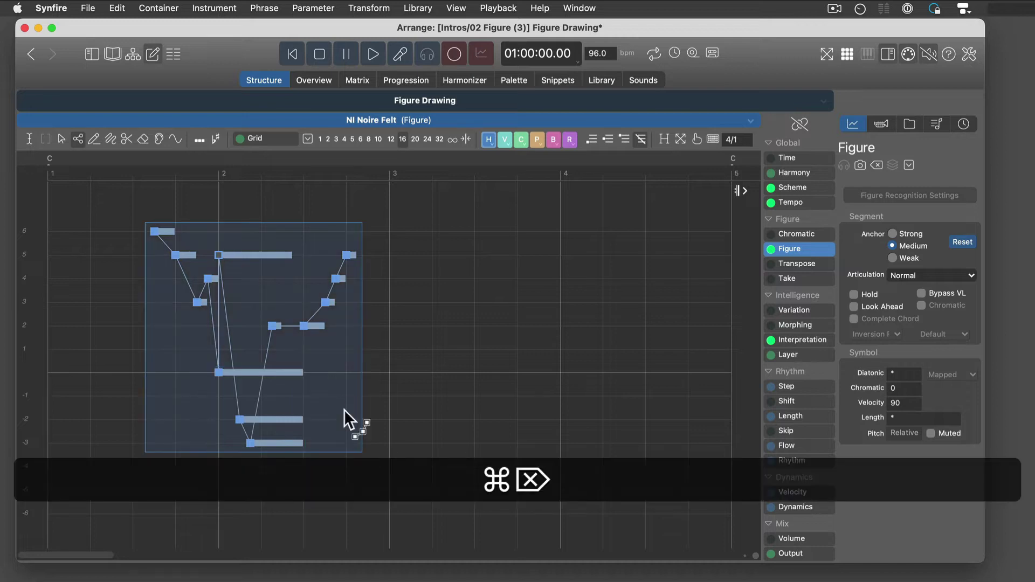
{"action": "key", "text": "super+BackSpace"}
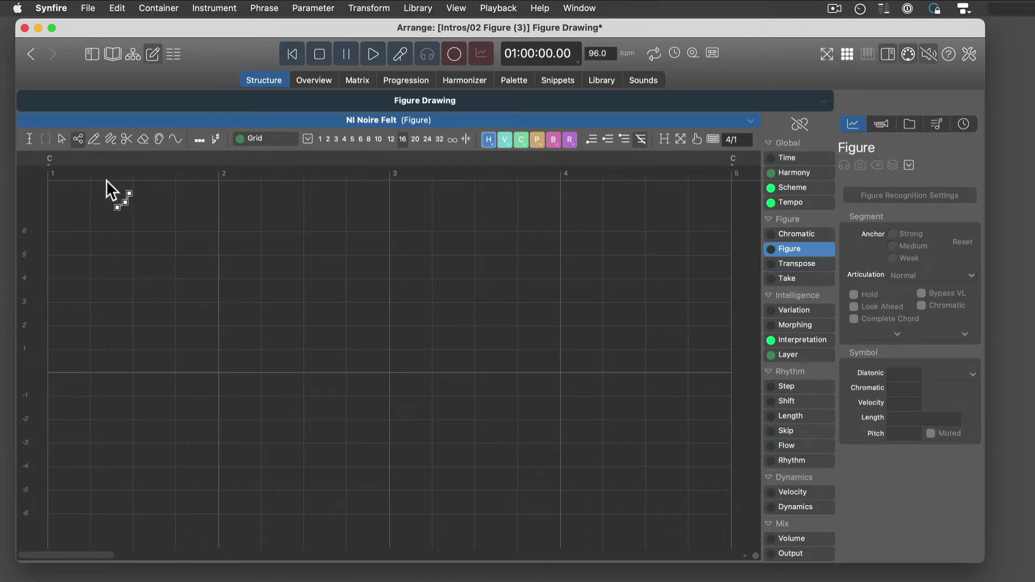
Step: Draw a new six-note V-shaped figure, widen its note spacing, and stretch its note lengths to 257%
{"action": "left_click", "coordinate": [111, 139]}
{"action": "mouse_move", "coordinate": [154, 254]}
{"action": "left_mouse_down"}
{"action": "mouse_move", "coordinate": [301, 370]}
{"action": "mouse_move", "coordinate": [301, 273]}
{"action": "left_mouse_up"}
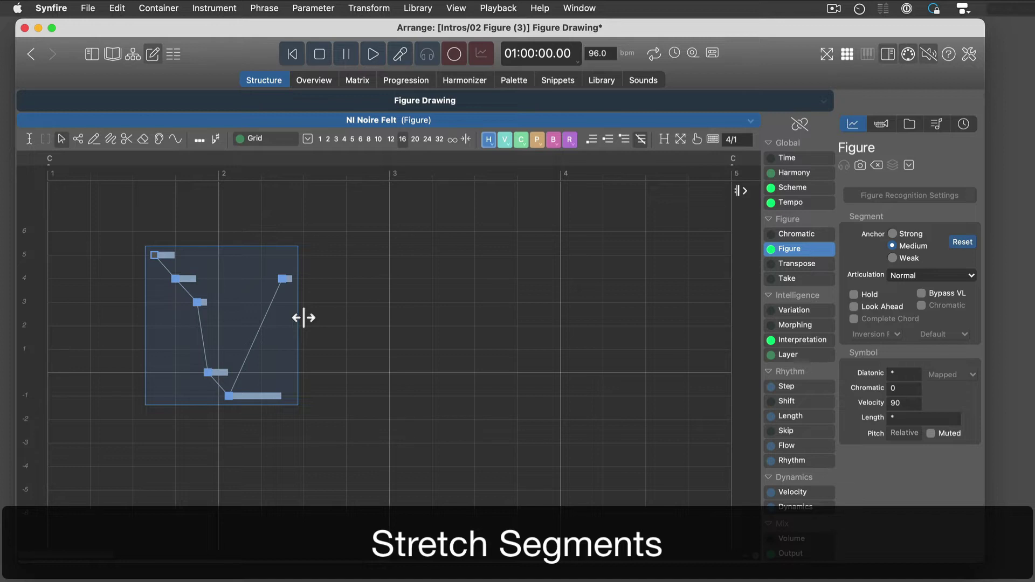
{"action": "left_click_drag", "start_coordinate": [303, 318], "coordinate": [365, 318]}
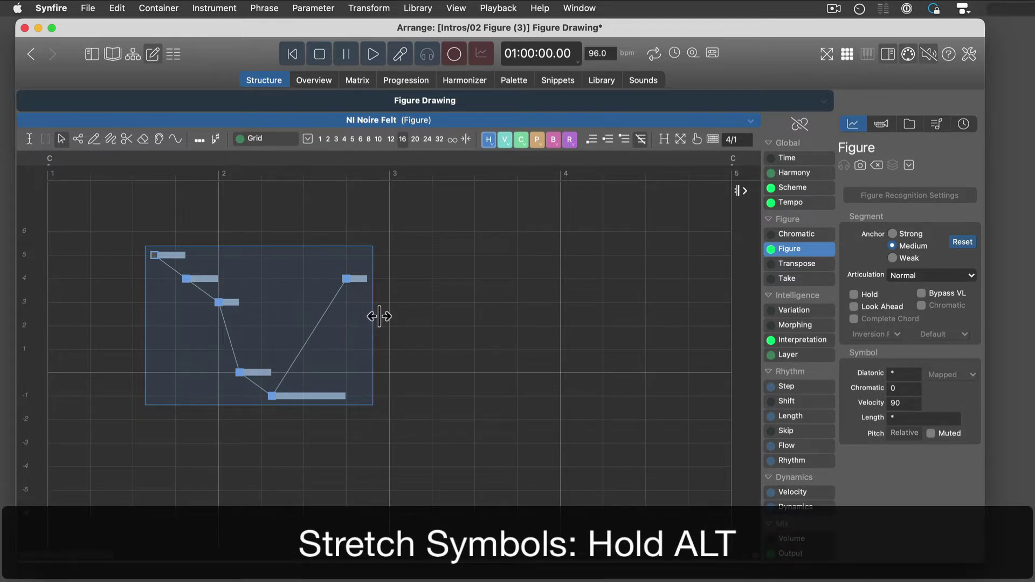
{"action": "left_click_drag", "start_coordinate": [377, 316], "coordinate": [419, 319]}
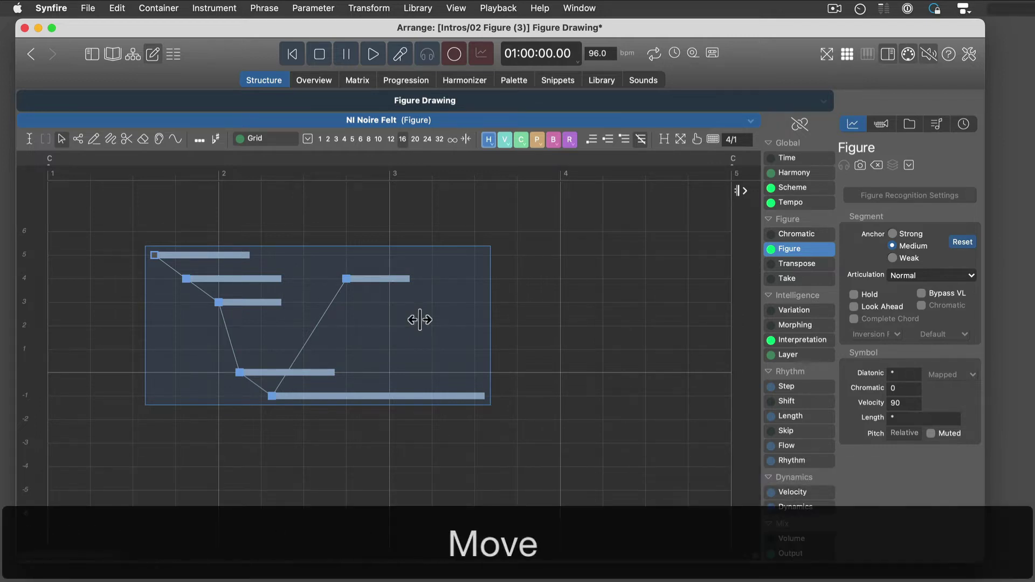
Step: Move the figure up one step and left, copy it to the right, and ungroup the copy's notes
{"action": "left_click_drag", "start_coordinate": [277, 311], "coordinate": [512, 301]}
{"action": "key", "text": "alt"}
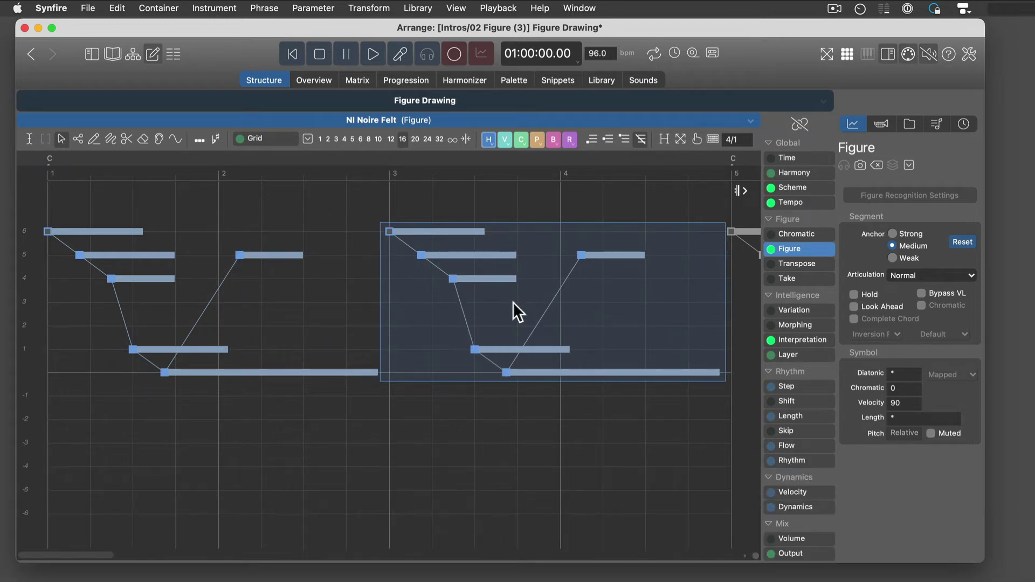
{"action": "key", "text": "super+u"}
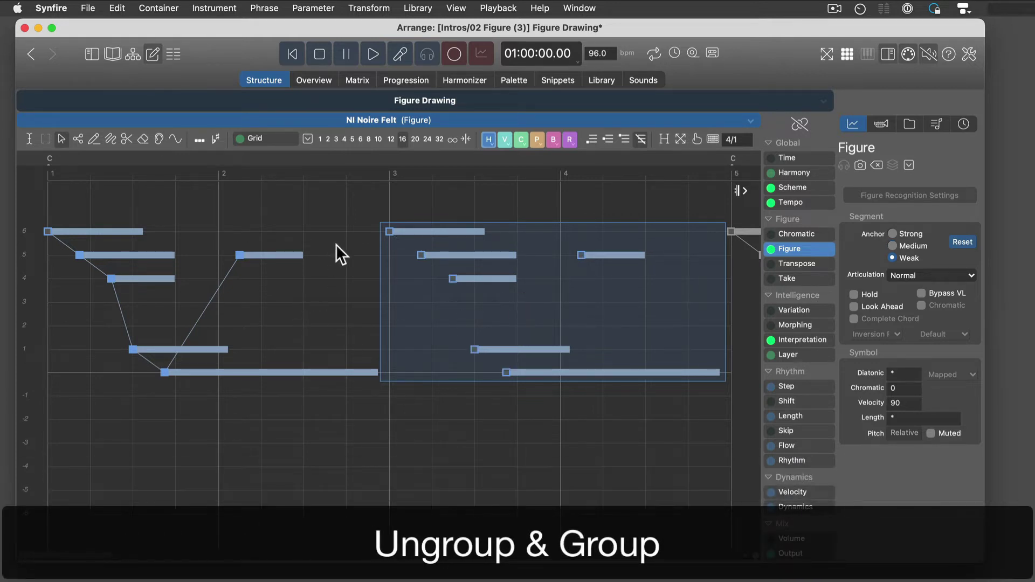
Step: Group the copy's three upper notes and its two lower notes into separate segments, then deselect
{"action": "left_click_drag", "start_coordinate": [353, 217], "coordinate": [536, 293]}
{"action": "key", "text": "super+g"}
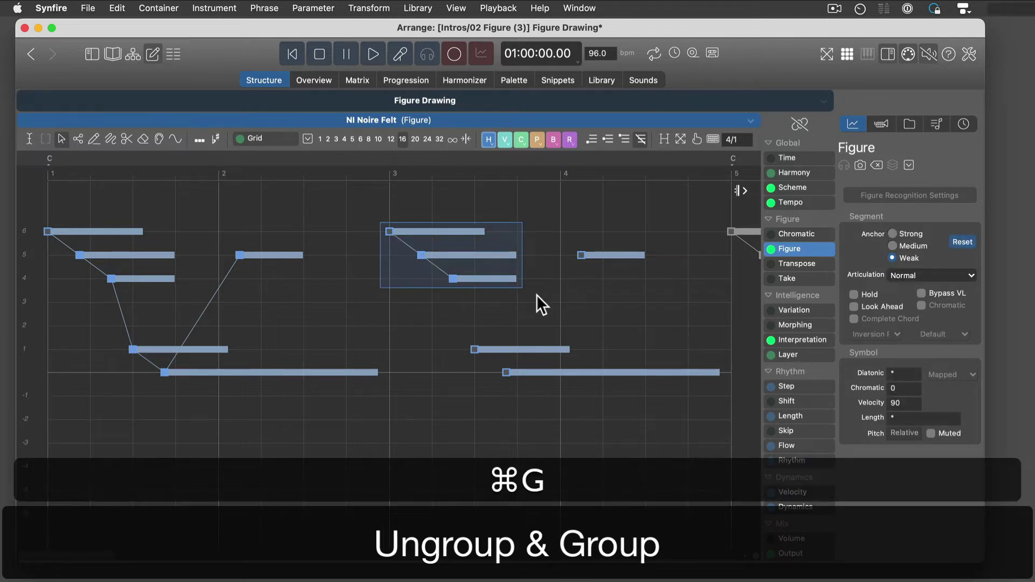
{"action": "left_click_drag", "start_coordinate": [450, 325], "coordinate": [741, 400]}
{"action": "key", "text": "super+g"}
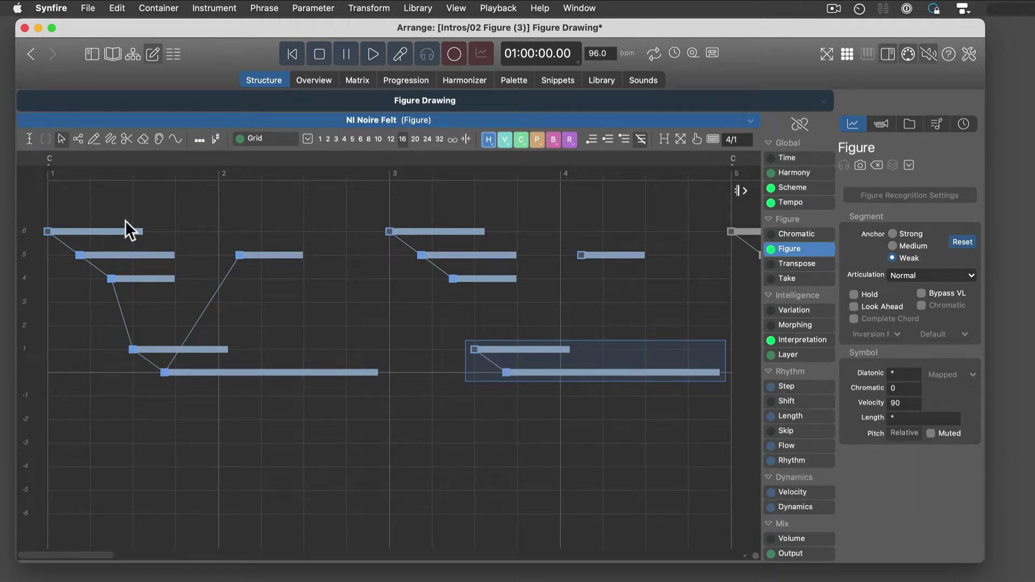
{"action": "left_click", "coordinate": [79, 137]}
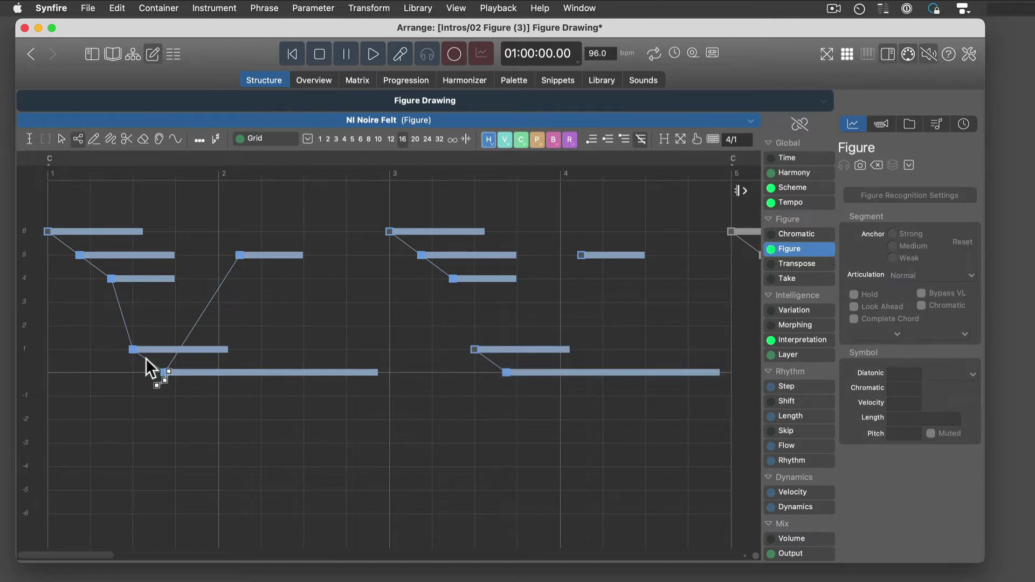
Step: Set the long low note at the 0 line in bars 1–2 as the anchor, then select all notes
{"action": "left_click", "coordinate": [171, 373]}
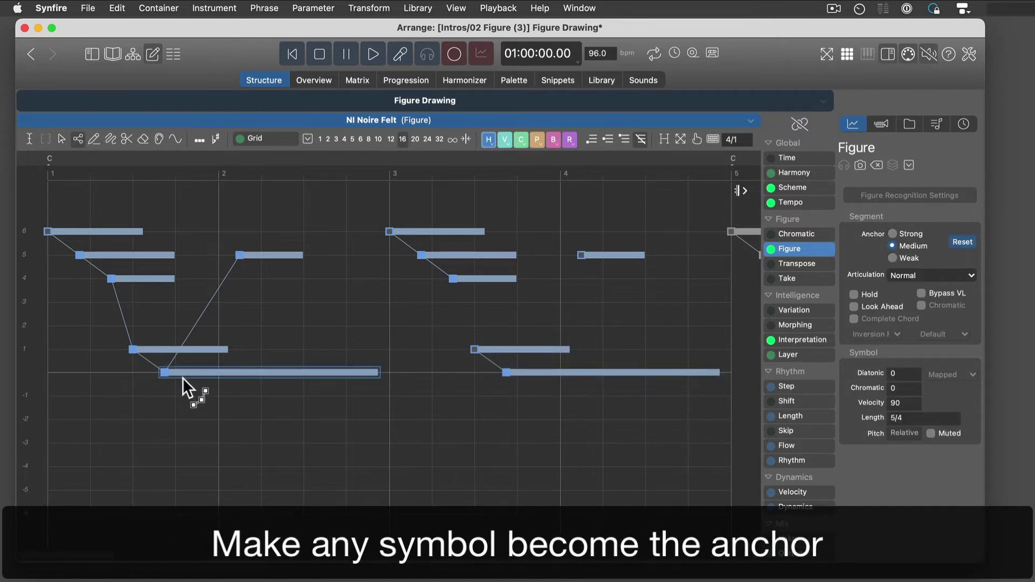
{"action": "key", "text": "super+r"}
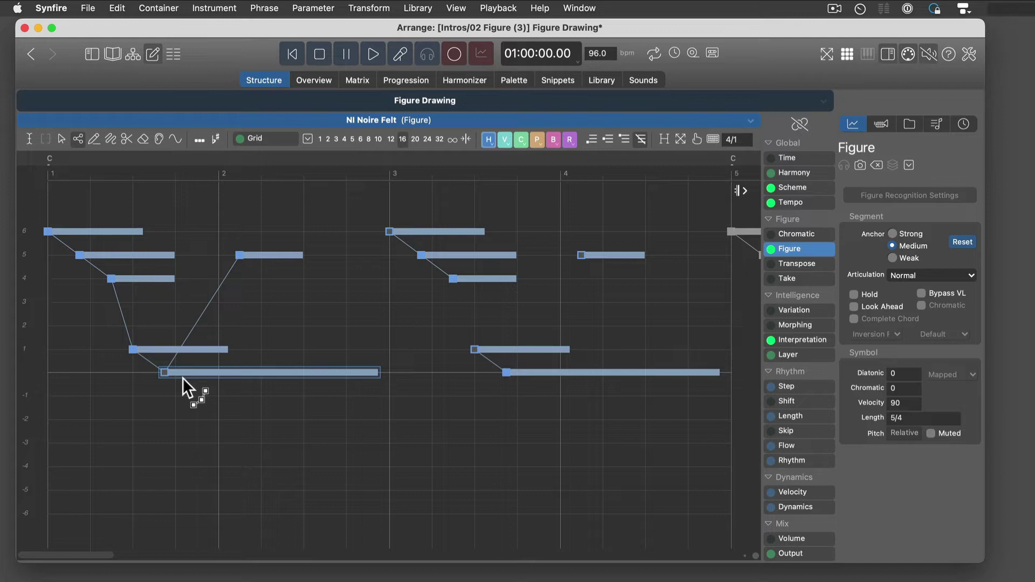
{"action": "key", "text": "super"}
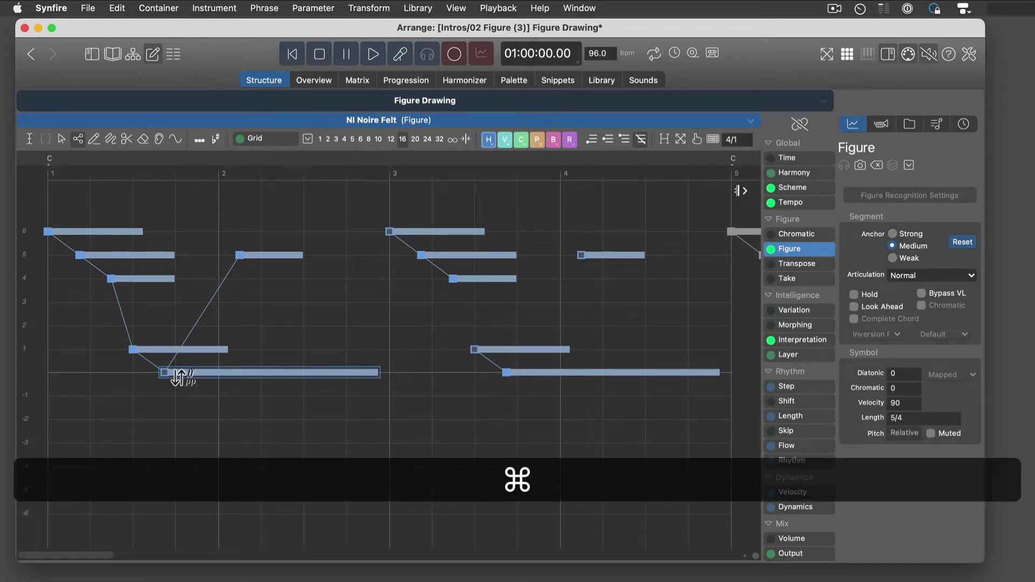
{"action": "key", "text": "super+a"}
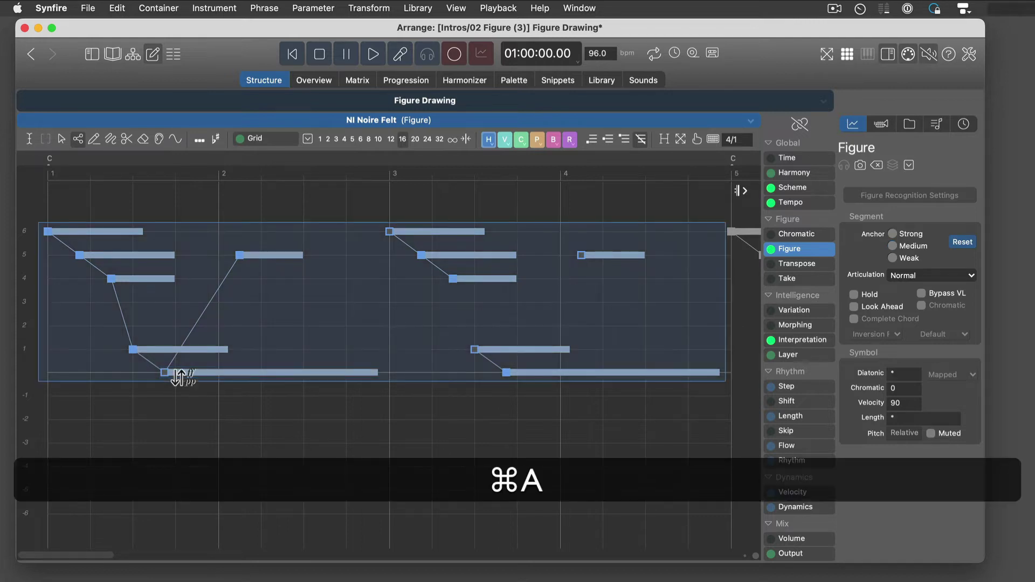
Step: Apply Force Legato to the whole figure, then deselect it
{"action": "left_click", "coordinate": [368, 7]}
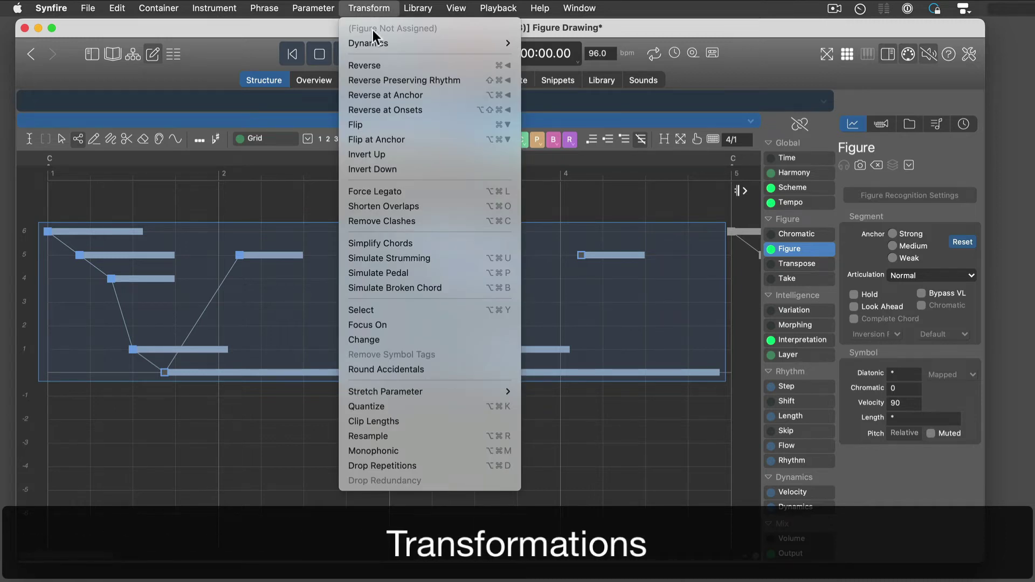
{"action": "left_click", "coordinate": [405, 190]}
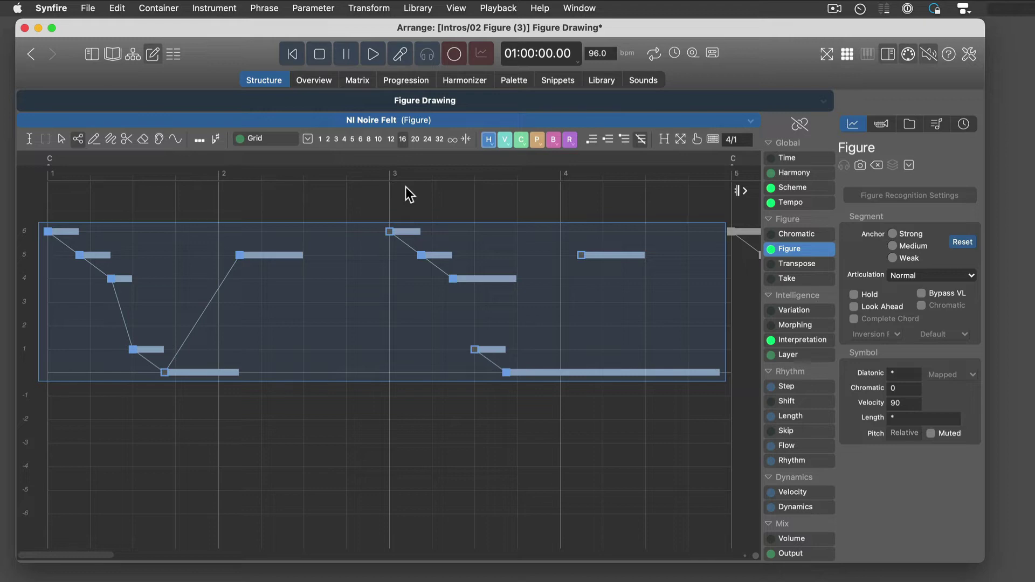
{"action": "left_click", "coordinate": [406, 188]}
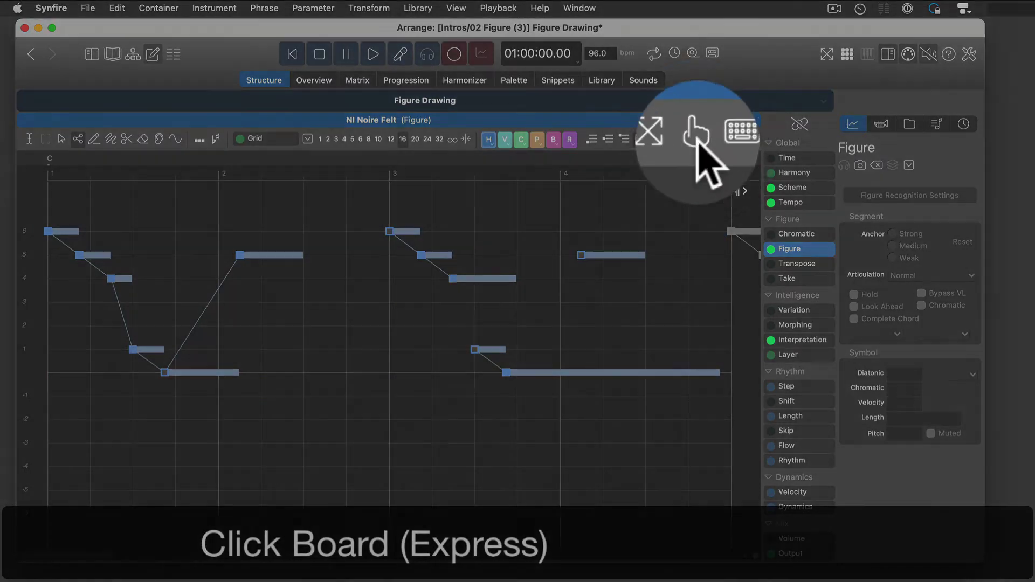
Step: Halve the figure's length twice with the Click Board ÷2 command
{"action": "left_click", "coordinate": [697, 139]}
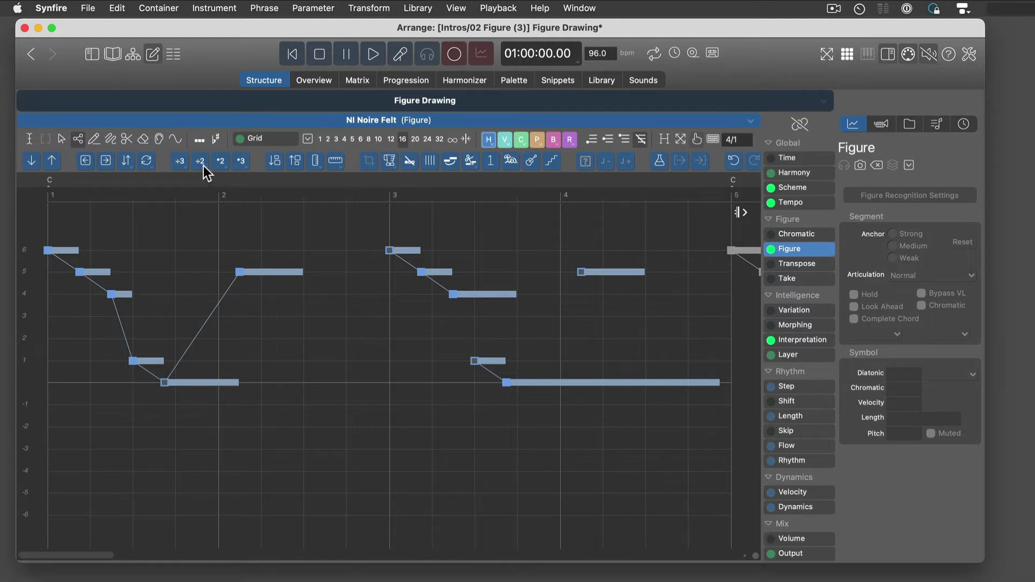
{"action": "left_click", "coordinate": [202, 165]}
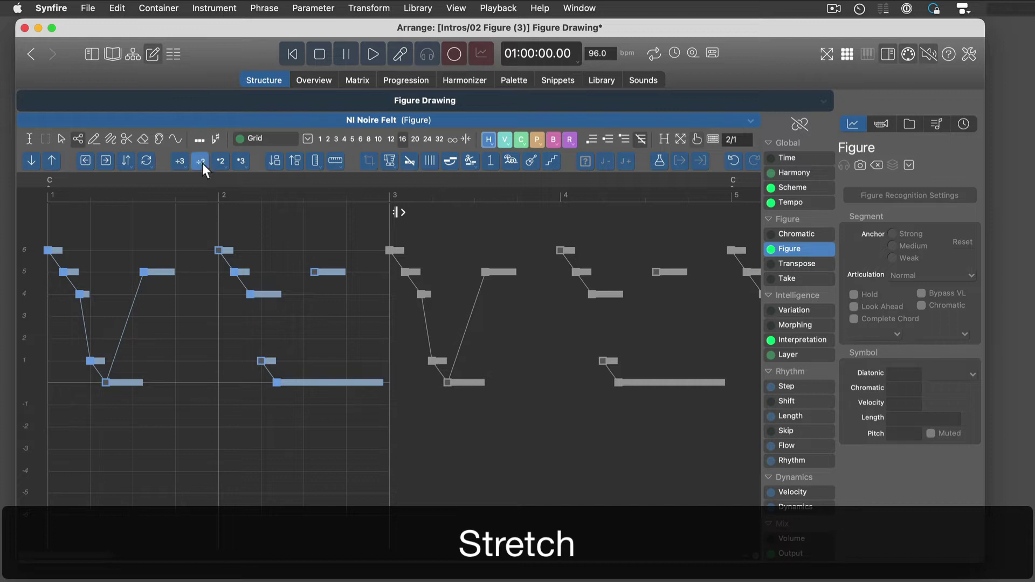
{"action": "left_click", "coordinate": [201, 161]}
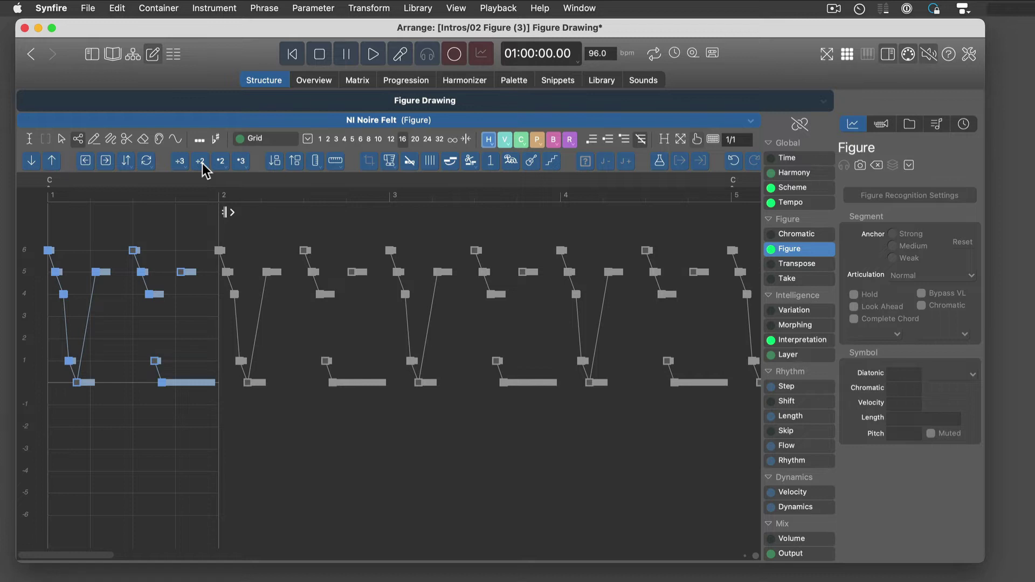
Step: Try Reverse and Upside Down, applying each twice to restore the original
{"action": "left_click", "coordinate": [146, 162]}
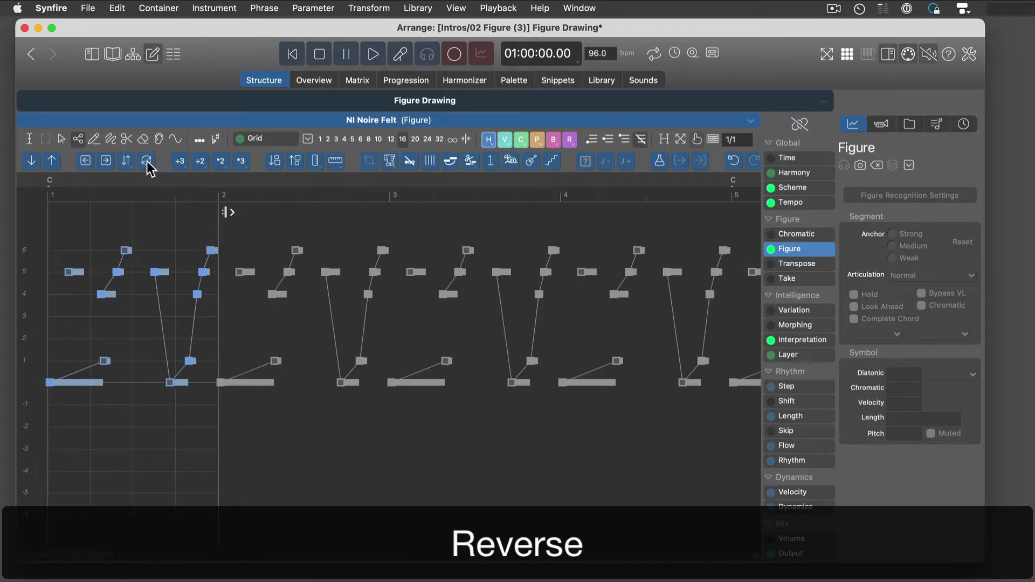
{"action": "left_click", "coordinate": [146, 161]}
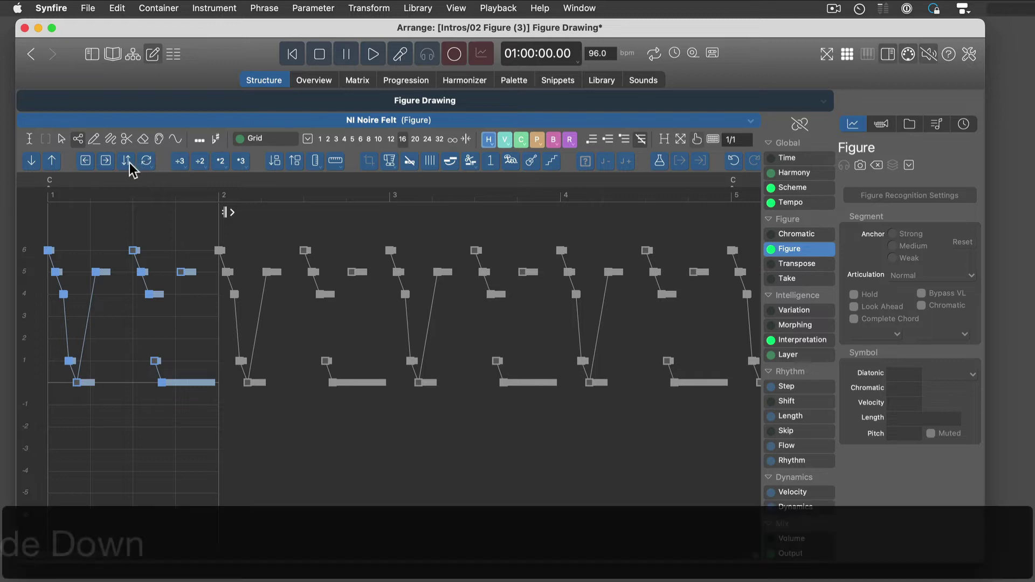
{"action": "left_click", "coordinate": [128, 163]}
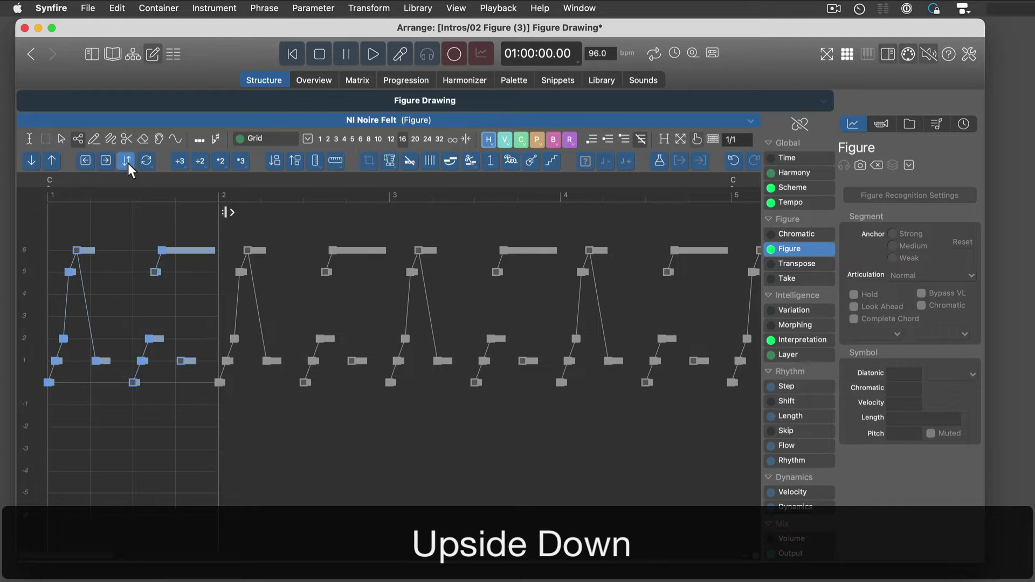
{"action": "left_click", "coordinate": [127, 163]}
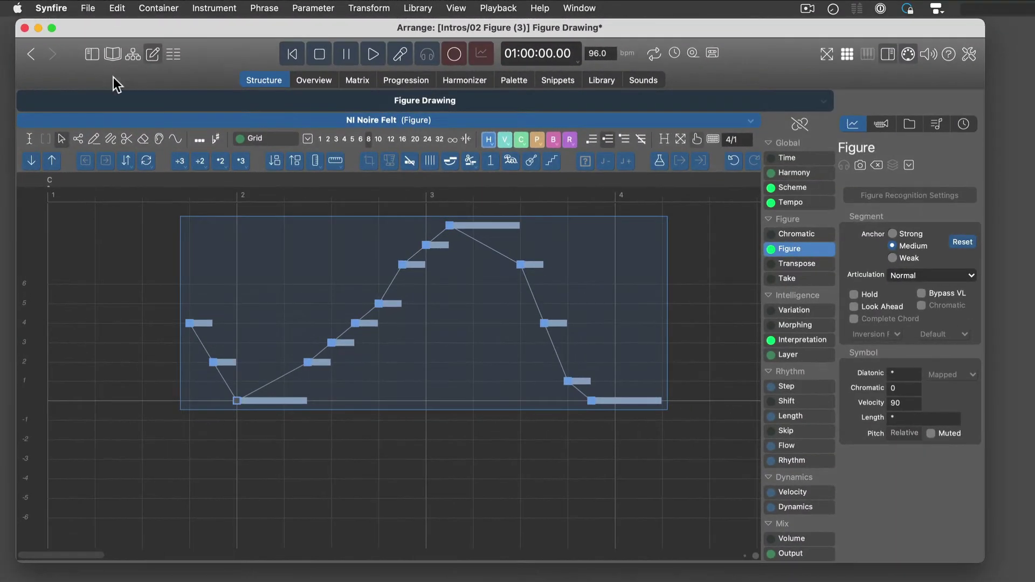
Step: With the scissors tool, split the figure into new segments at bar 3 and at the falling notes
{"action": "left_click", "coordinate": [126, 139]}
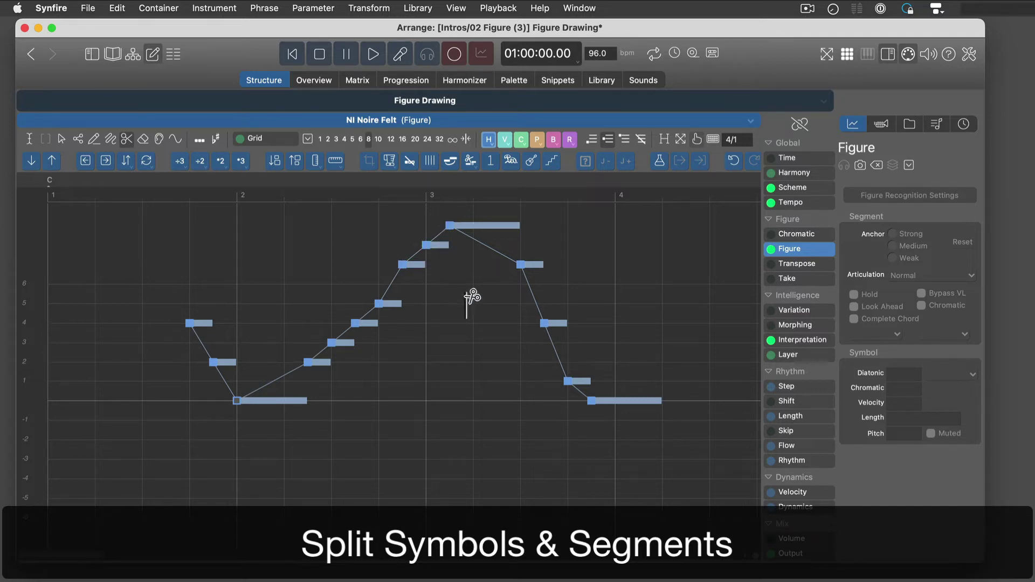
{"action": "left_click", "coordinate": [426, 245]}
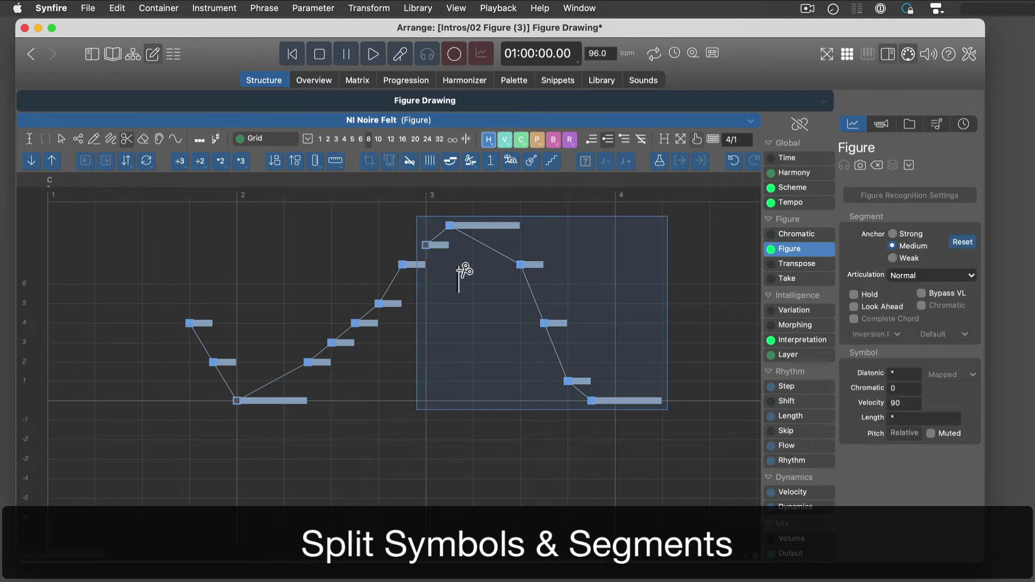
{"action": "left_click", "coordinate": [544, 323]}
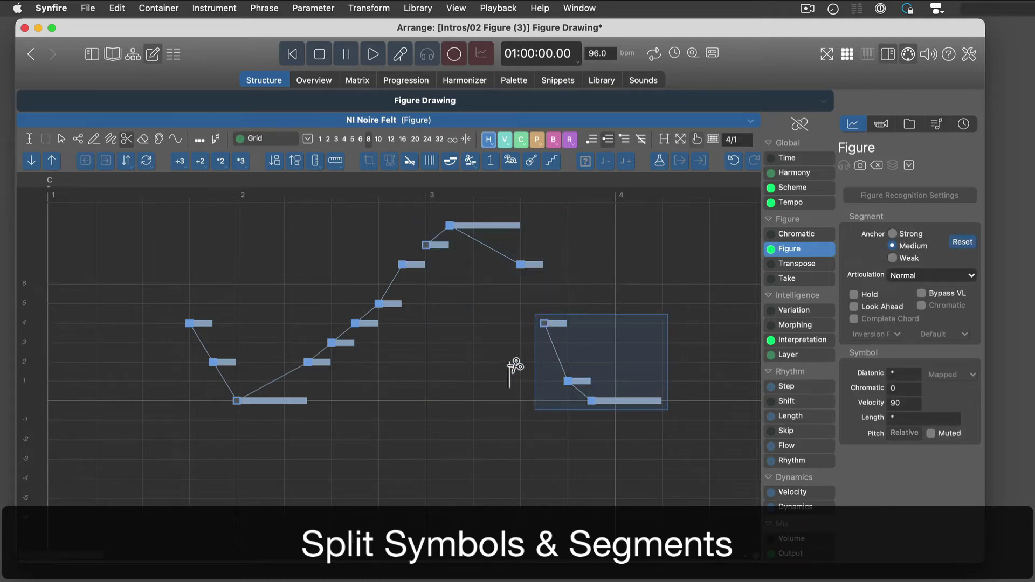
Step: Split the long notes at bar 4 and after bar 2, raising the pieces two and three steps
{"action": "left_click", "coordinate": [615, 401]}
{"action": "key", "text": "Up"}
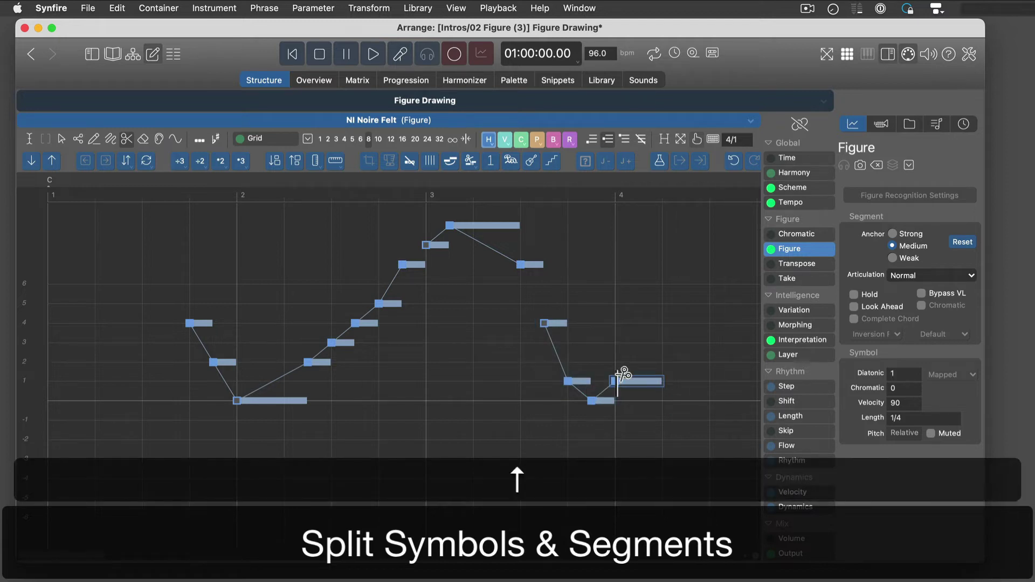
{"action": "key", "text": "Up"}
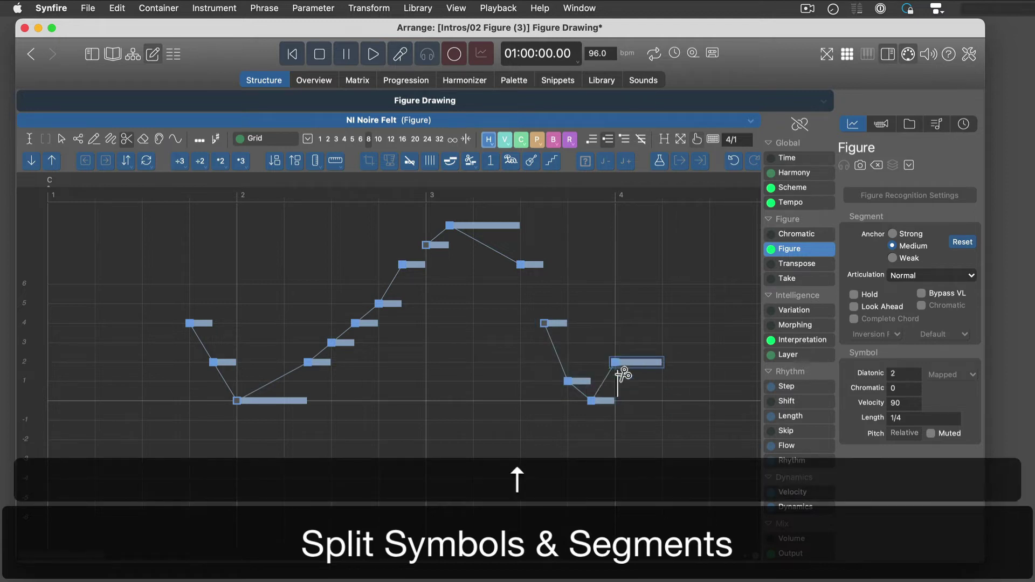
{"action": "left_click", "coordinate": [288, 401]}
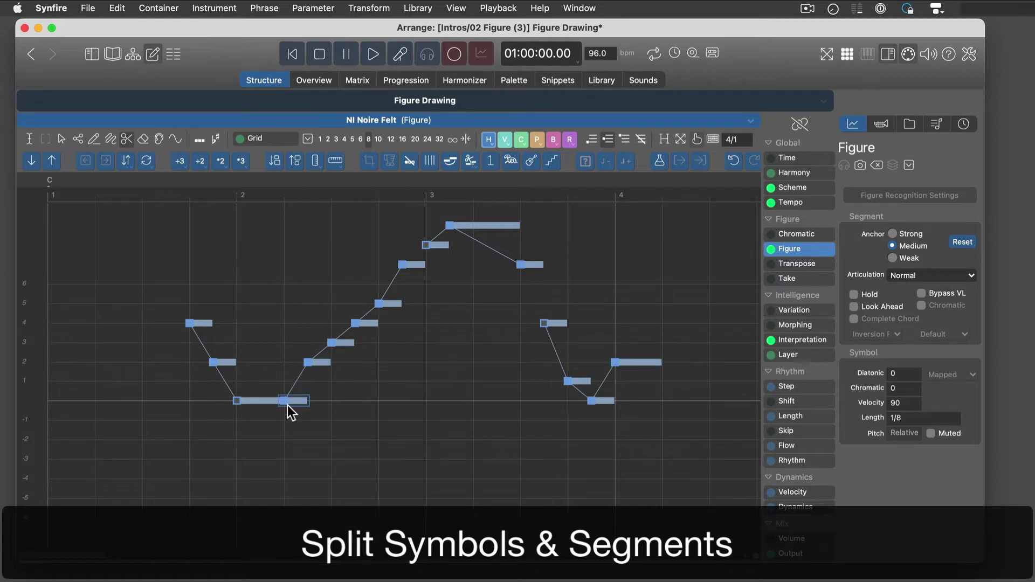
{"action": "key", "text": "Up"}
{"action": "key", "text": "Up"}
{"action": "key", "text": "Up"}
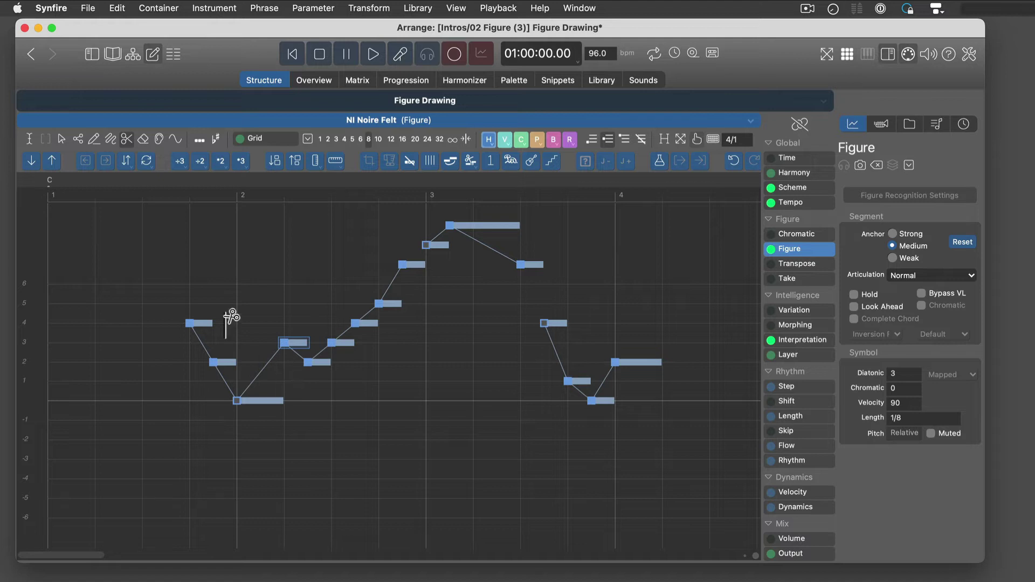
Step: Use the eraser and mute tools on notes of the rising line after bar 2
{"action": "left_click", "coordinate": [143, 139]}
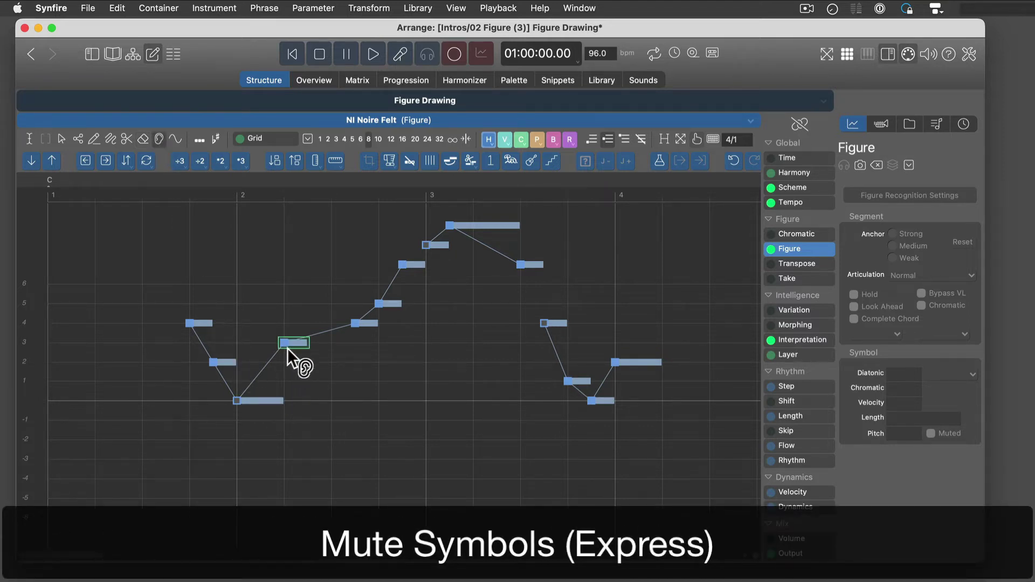
{"action": "left_click", "coordinate": [387, 307]}
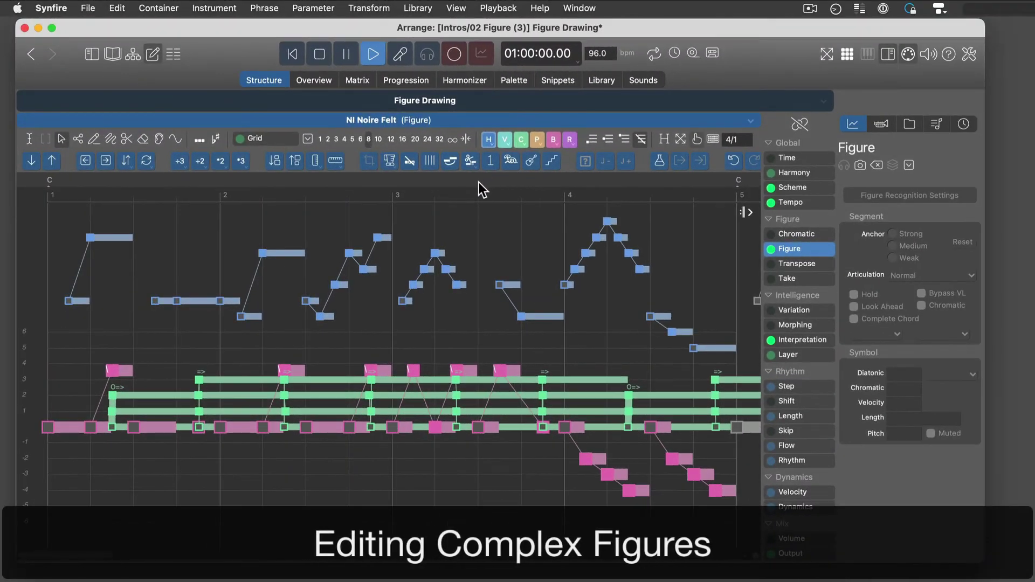
Step: Select all chord symbols in the figure and raise them two steps
{"action": "left_click", "coordinate": [522, 143]}
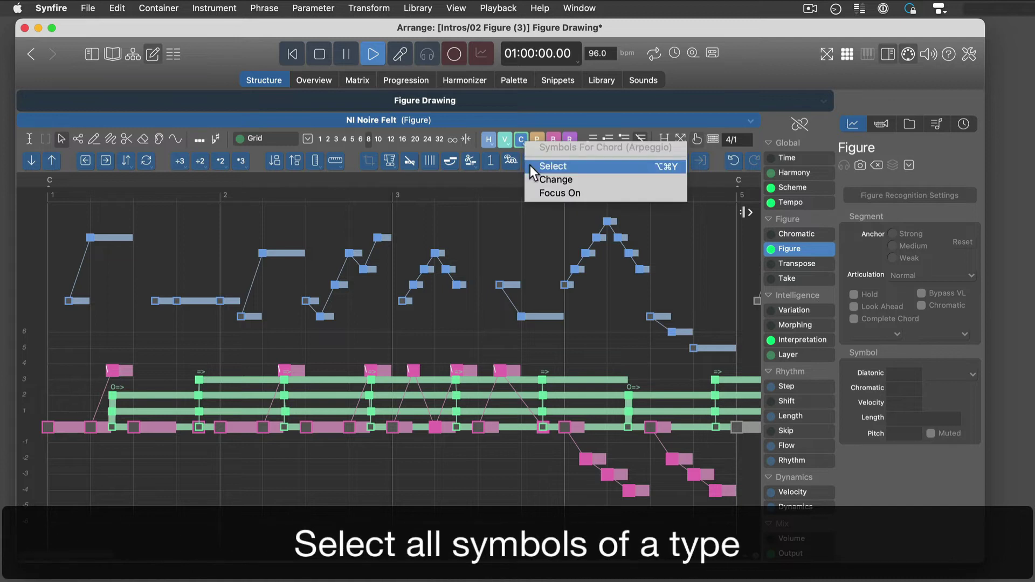
{"action": "left_click", "coordinate": [531, 166]}
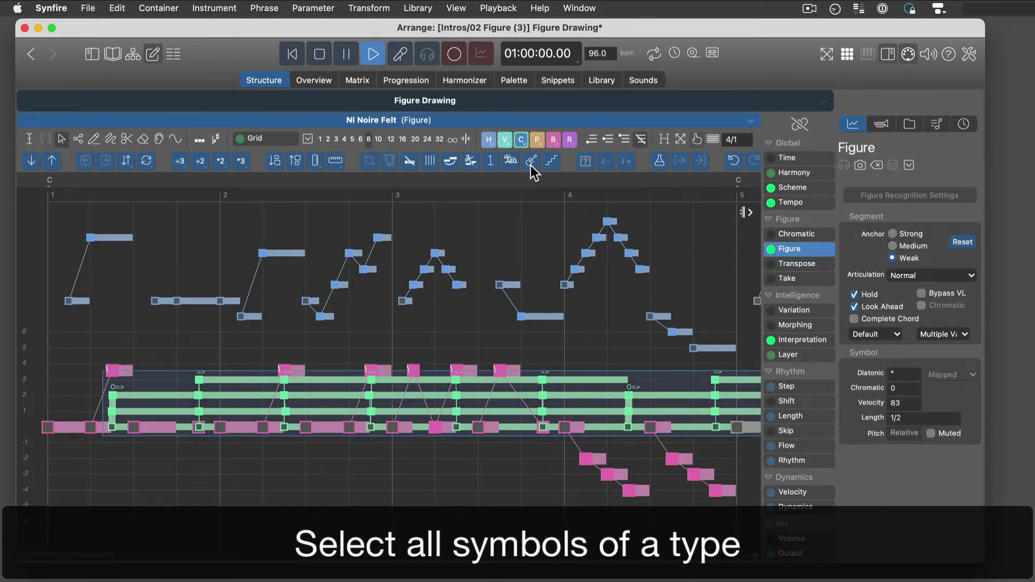
{"action": "key", "text": "Up"}
{"action": "key", "text": "Up"}
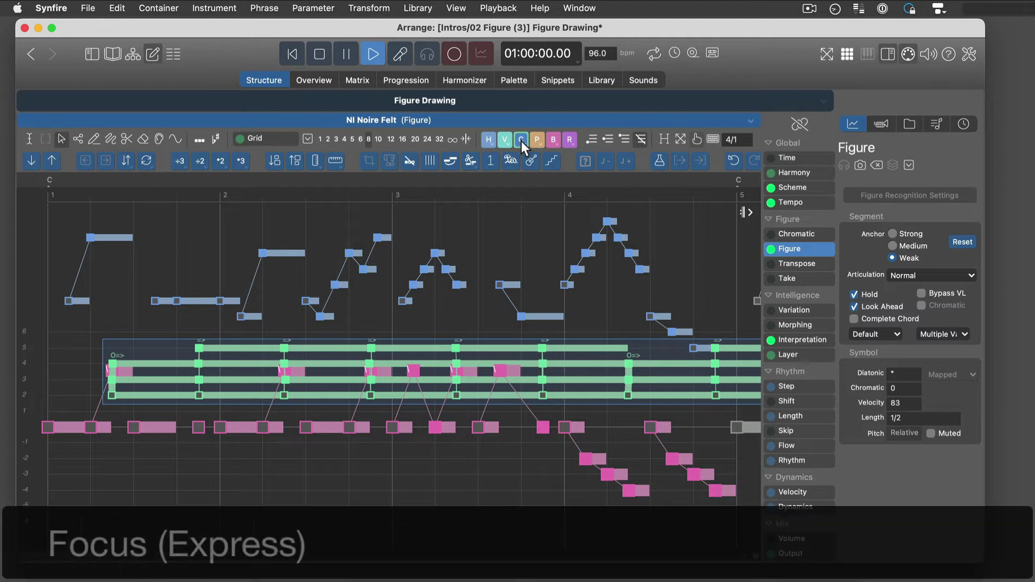
{"action": "left_click", "coordinate": [521, 141]}
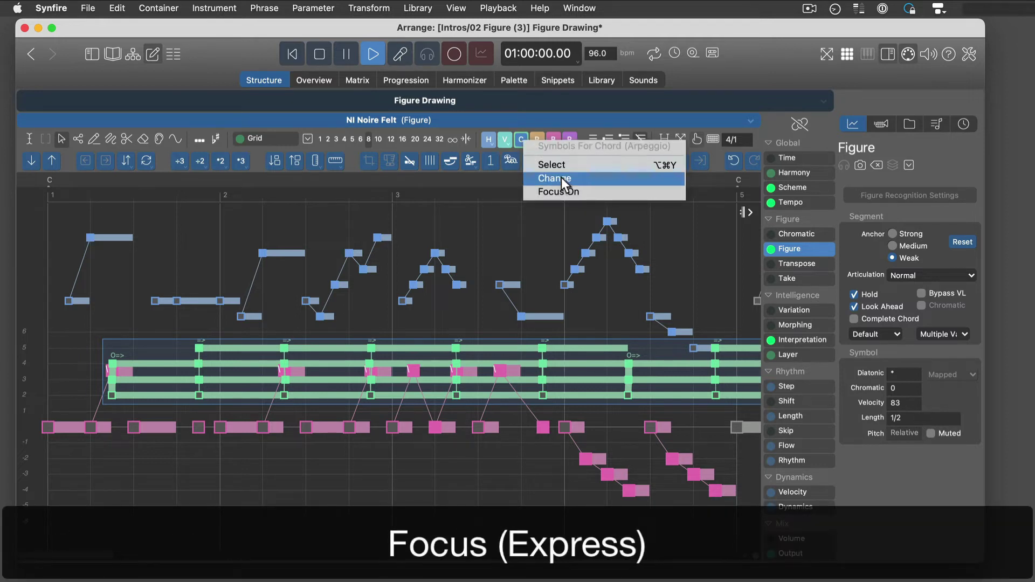
Step: Focus on chord symbols and drag the bar-3 chord segment down two steps
{"action": "left_click", "coordinate": [579, 189]}
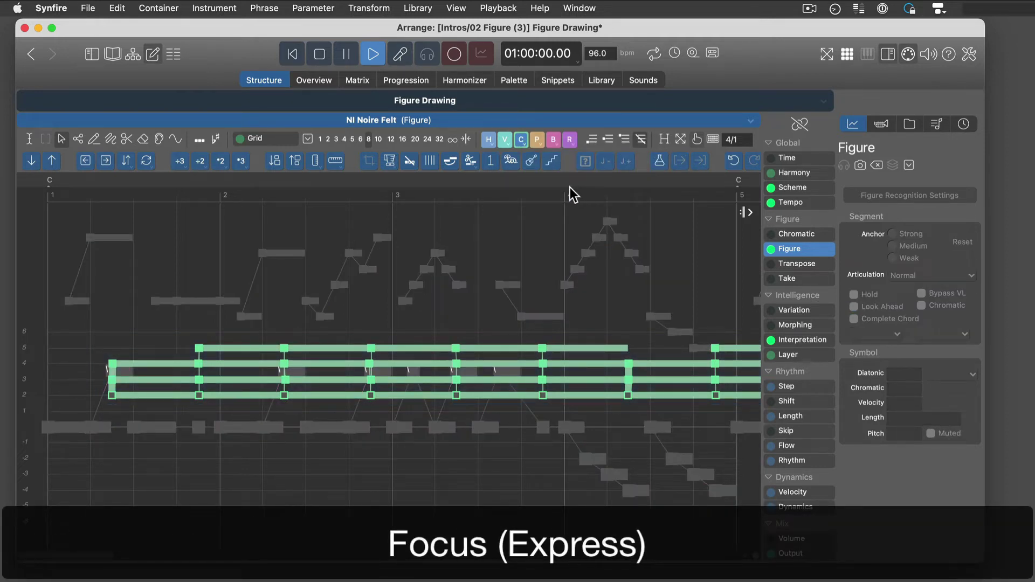
{"action": "left_click_drag", "start_coordinate": [346, 327], "coordinate": [419, 422]}
{"action": "left_click_drag", "start_coordinate": [425, 373], "coordinate": [421, 425]}
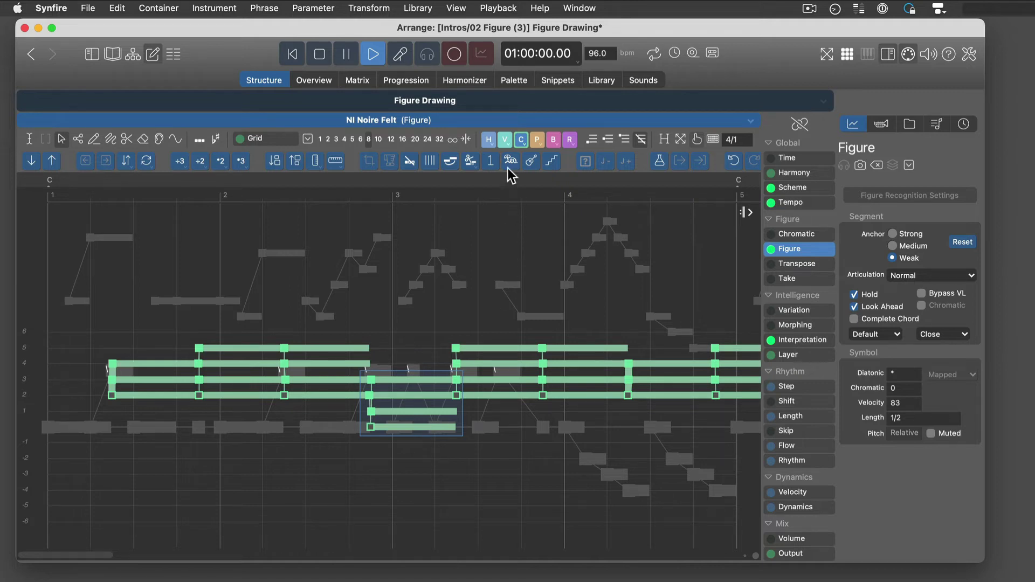
Step: Select the figure notes in bars 2–3 and move them down two steps
{"action": "left_click", "coordinate": [489, 140]}
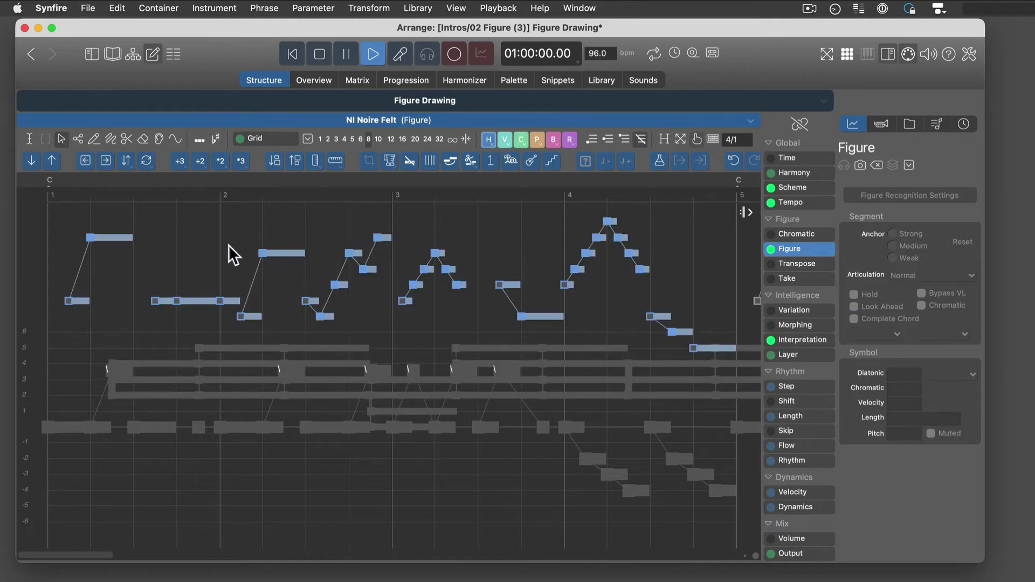
{"action": "left_click_drag", "start_coordinate": [224, 226], "coordinate": [493, 347]}
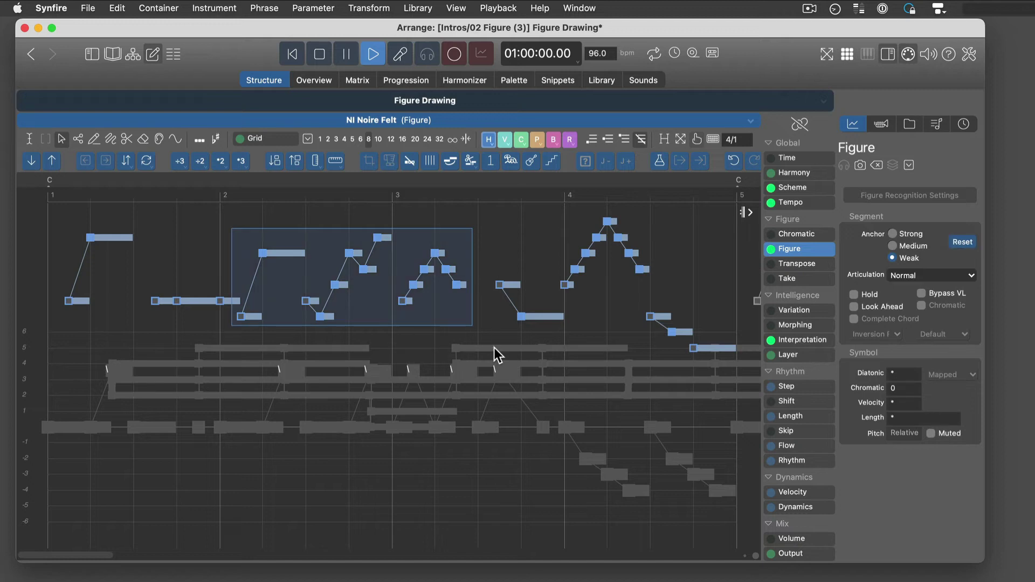
{"action": "key", "text": "Down"}
{"action": "key", "text": "Down"}
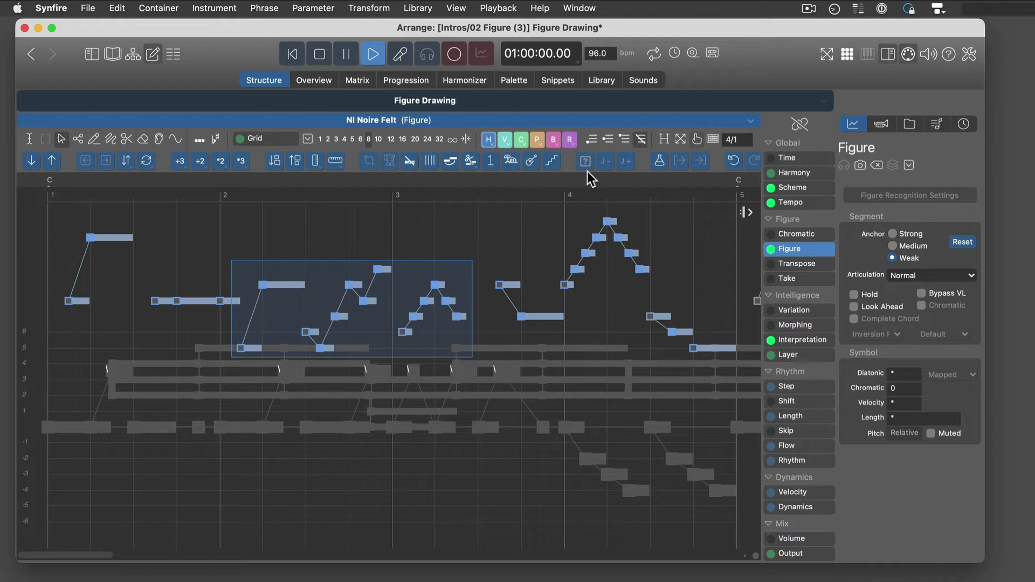
Step: Raise the velocity of the bass notes around bar 3 by 31%
{"action": "left_click", "coordinate": [555, 141]}
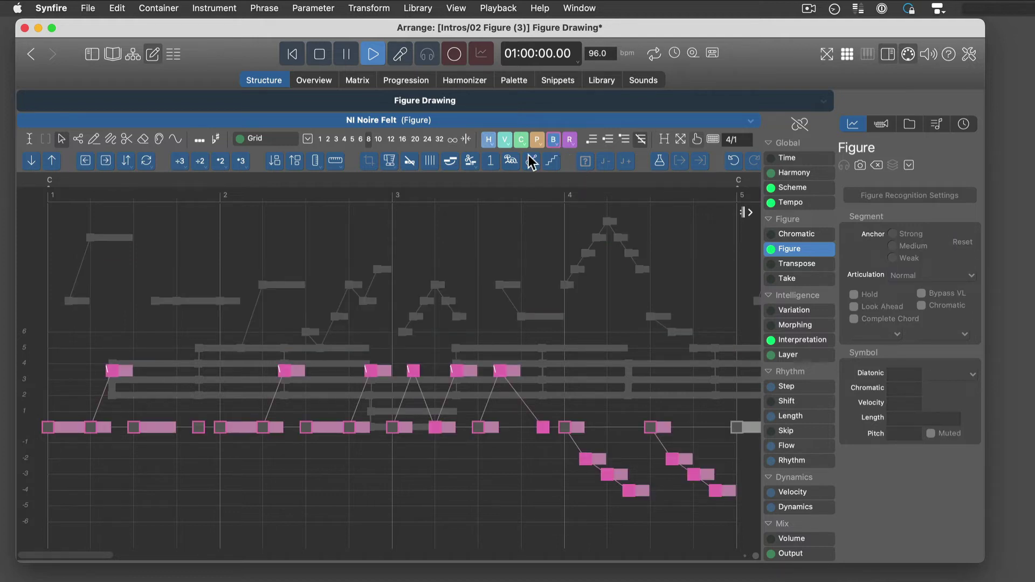
{"action": "left_click_drag", "start_coordinate": [381, 359], "coordinate": [482, 437]}
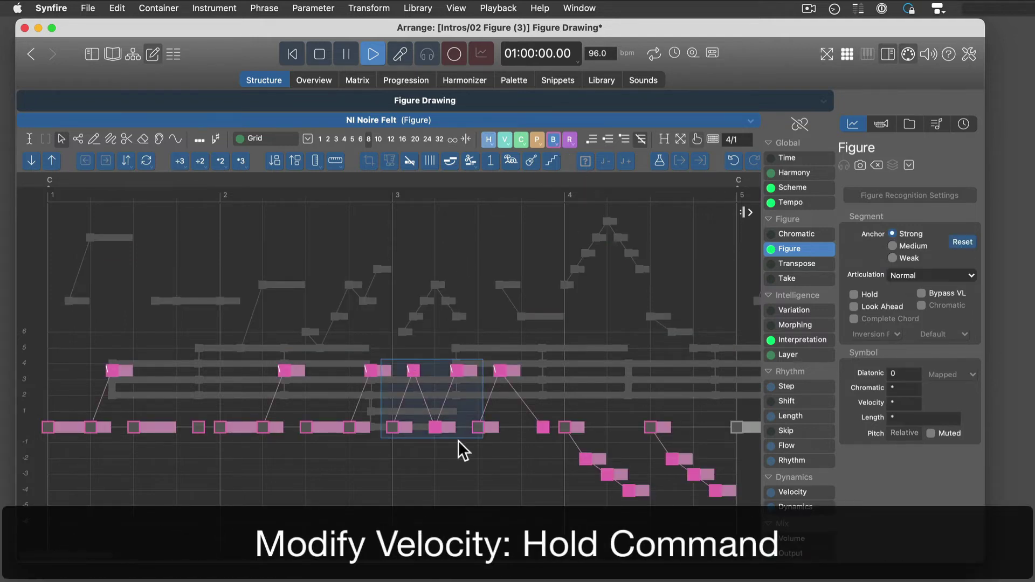
{"action": "key", "text": "super"}
{"action": "left_click_drag", "start_coordinate": [442, 394], "coordinate": [451, 376]}
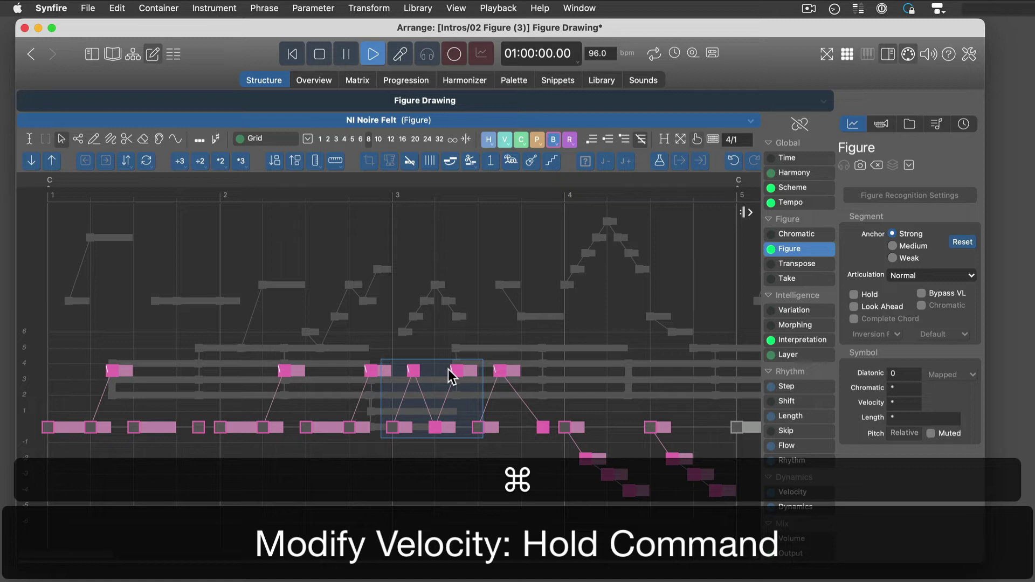
Step: Raise the velocity of the descending bass run in bar 4 by 42%, then deselect
{"action": "left_click", "coordinate": [506, 374]}
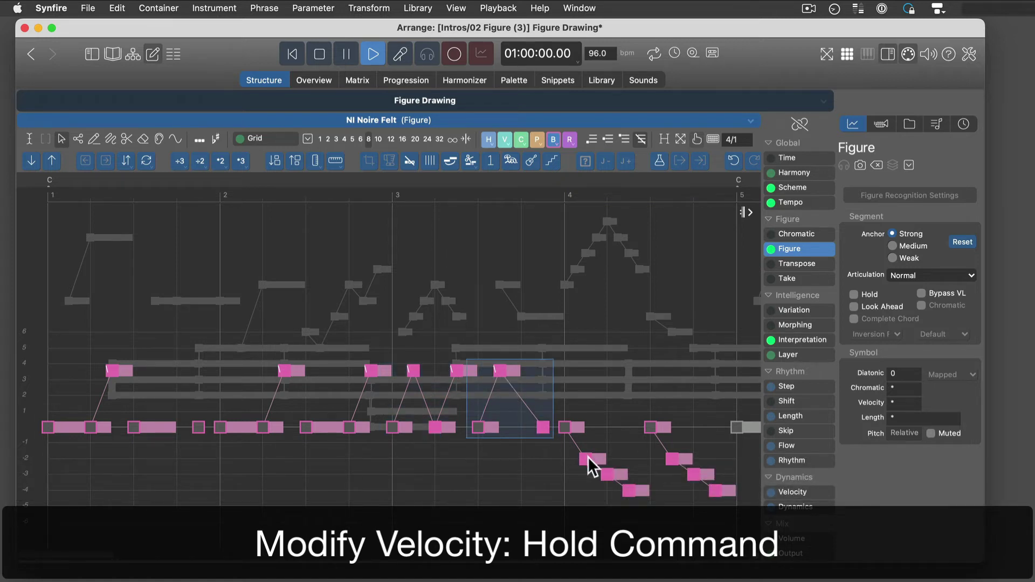
{"action": "left_click", "coordinate": [588, 457]}
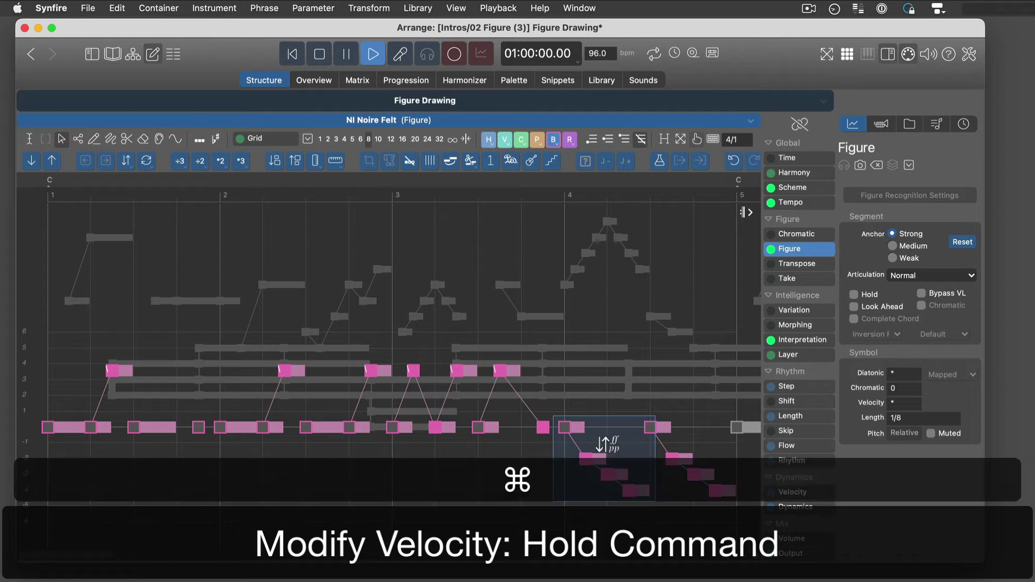
{"action": "left_click_drag", "start_coordinate": [606, 444], "coordinate": [599, 417]}
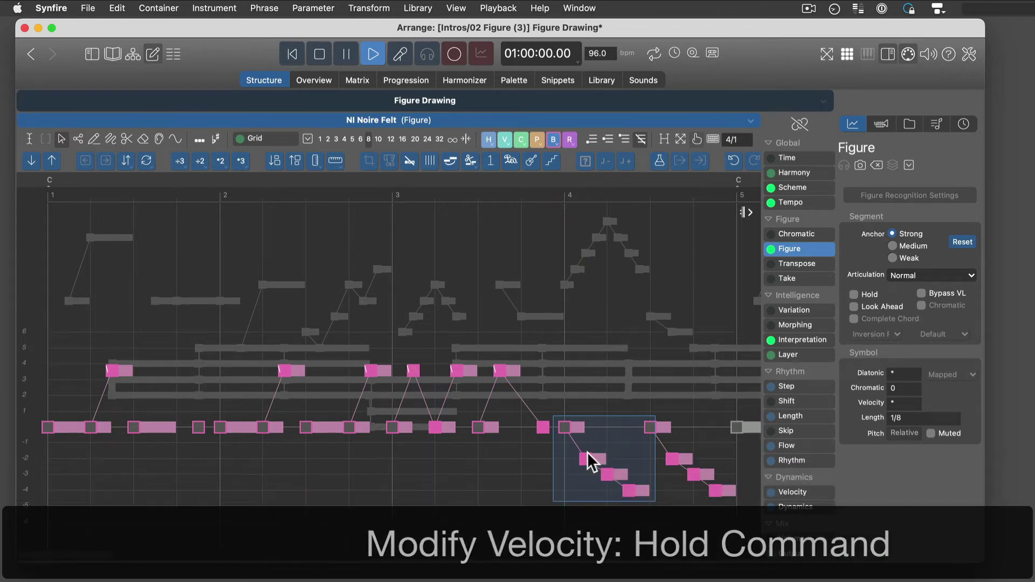
{"action": "key", "text": "Escape"}
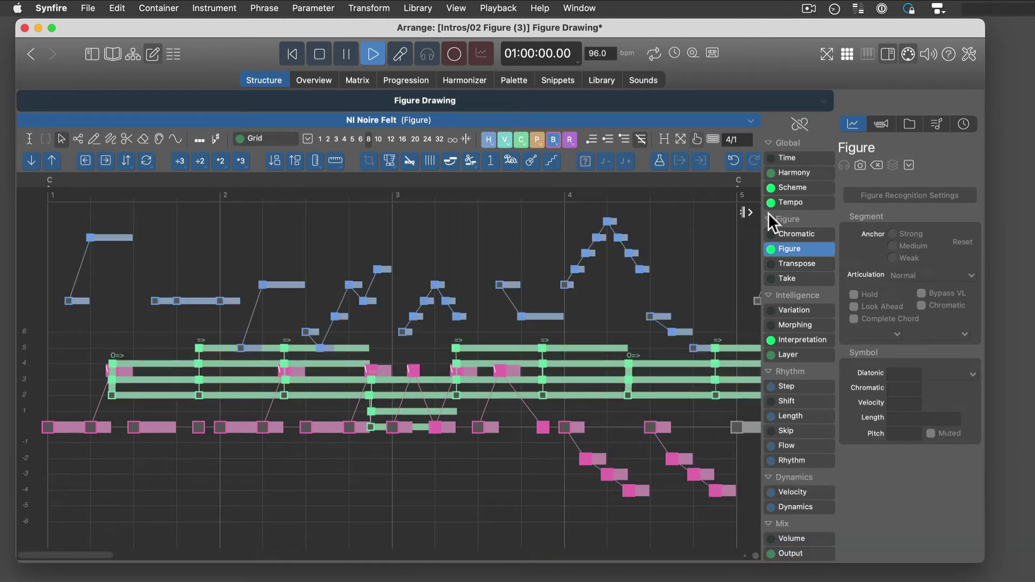
Step: Convert the bar-3 figure segment to vertical-scale symbols
{"action": "left_click", "coordinate": [436, 286]}
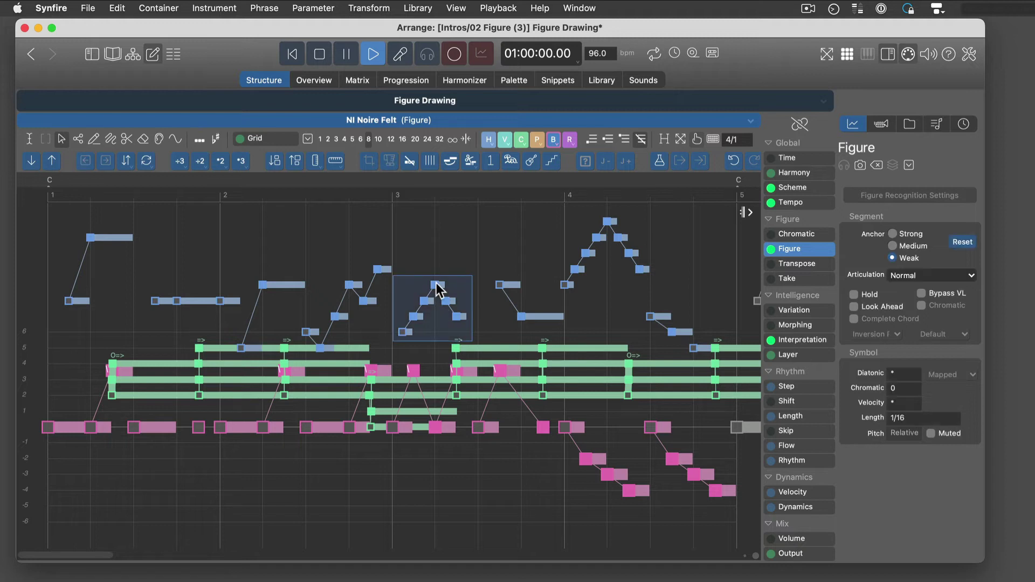
{"action": "left_click", "coordinate": [508, 142]}
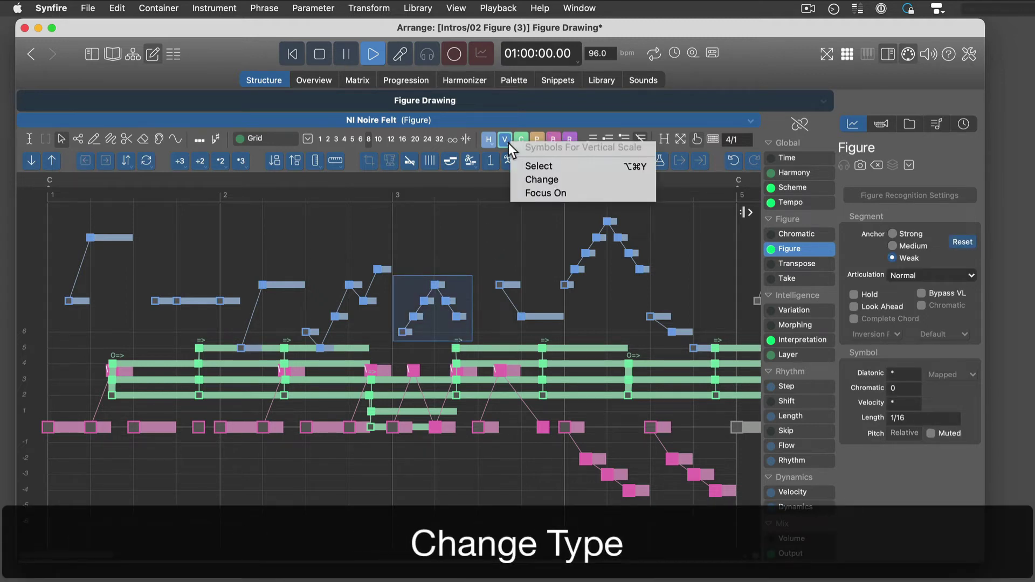
{"action": "left_click", "coordinate": [520, 180]}
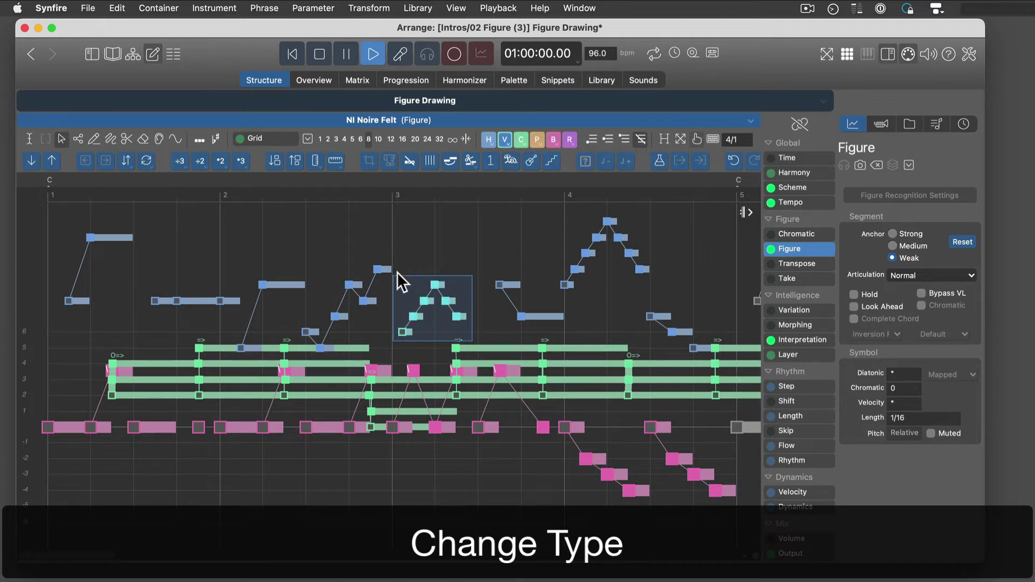
Step: Convert the segment just before bar 3 to chord symbols
{"action": "left_click", "coordinate": [352, 283]}
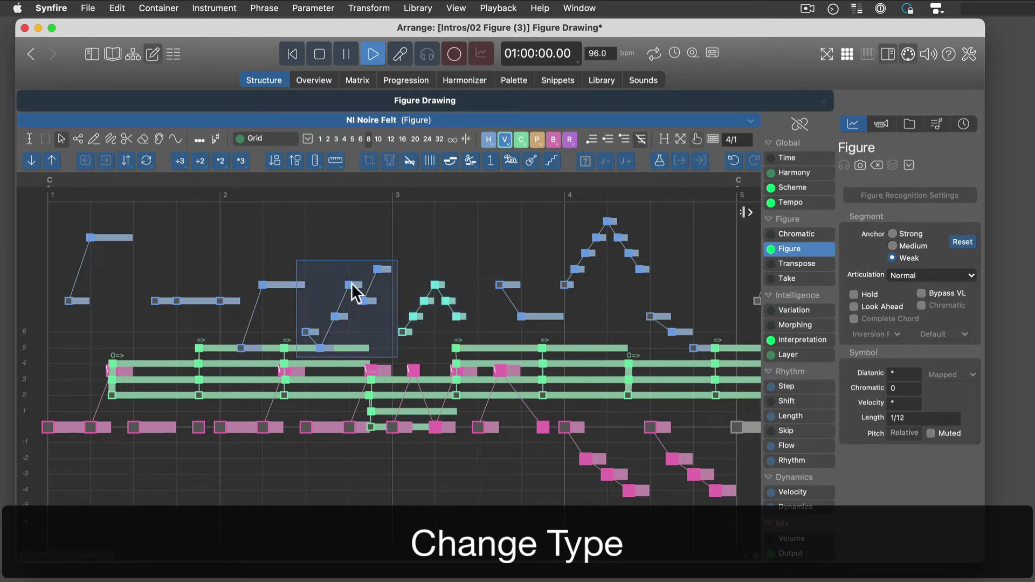
{"action": "left_click", "coordinate": [521, 140]}
{"action": "left_click", "coordinate": [528, 177]}
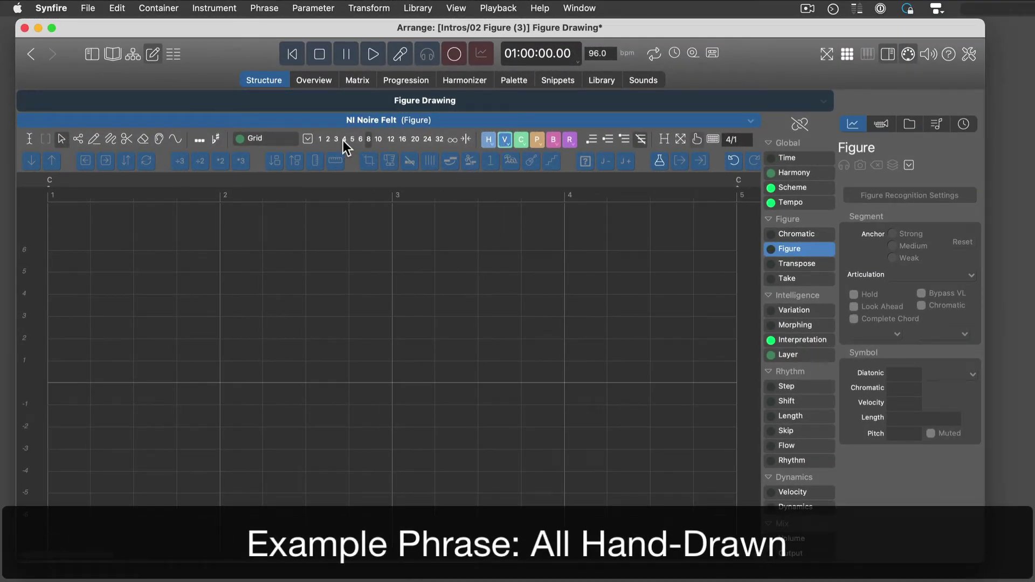
Step: Pencil in a rising two-note quarter figure at beat 1 and duplicate it right after
{"action": "left_click", "coordinate": [95, 138]}
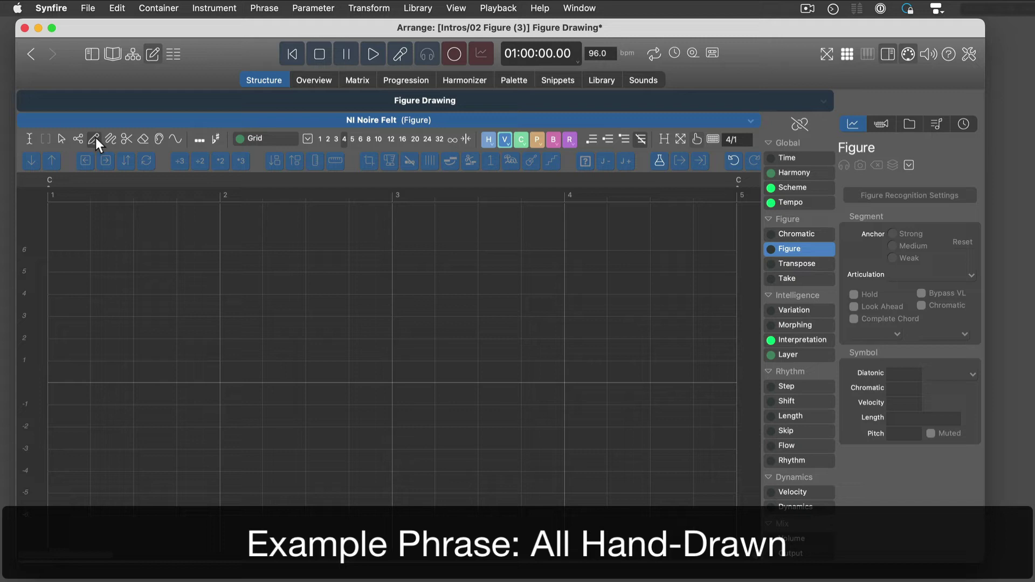
{"action": "left_click", "coordinate": [50, 294]}
{"action": "left_click", "coordinate": [135, 254]}
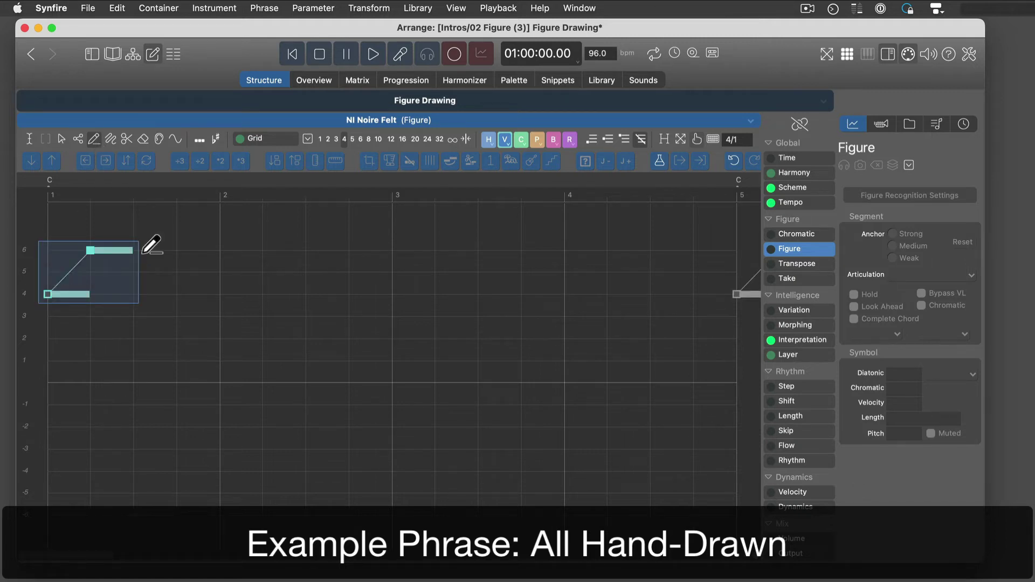
{"action": "key", "text": "super+d"}
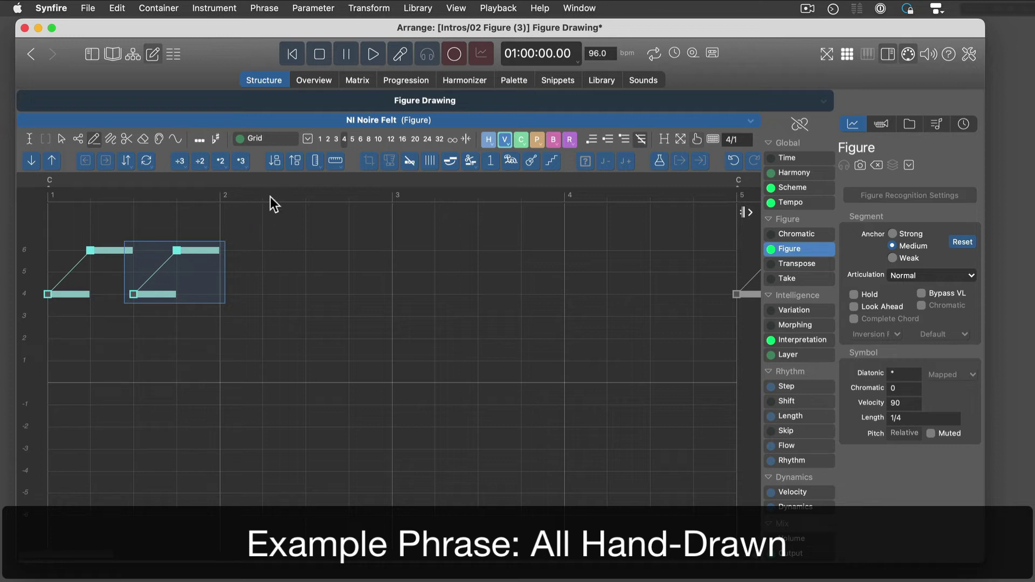
Step: Set the grid to eighth notes and draw two four-note rising runs in bar 2
{"action": "left_click", "coordinate": [368, 139]}
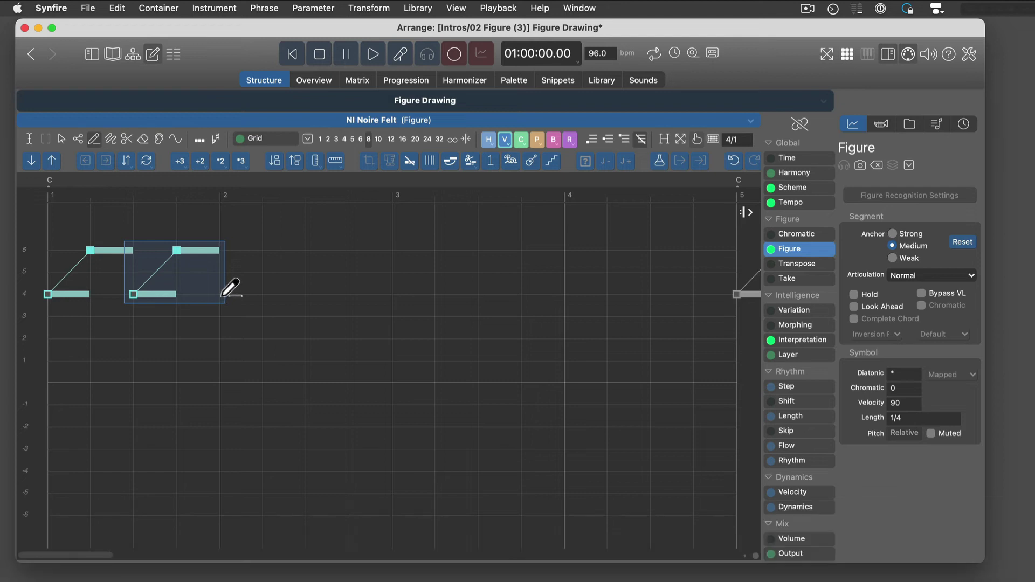
{"action": "left_click_drag", "start_coordinate": [221, 296], "coordinate": [308, 228]}
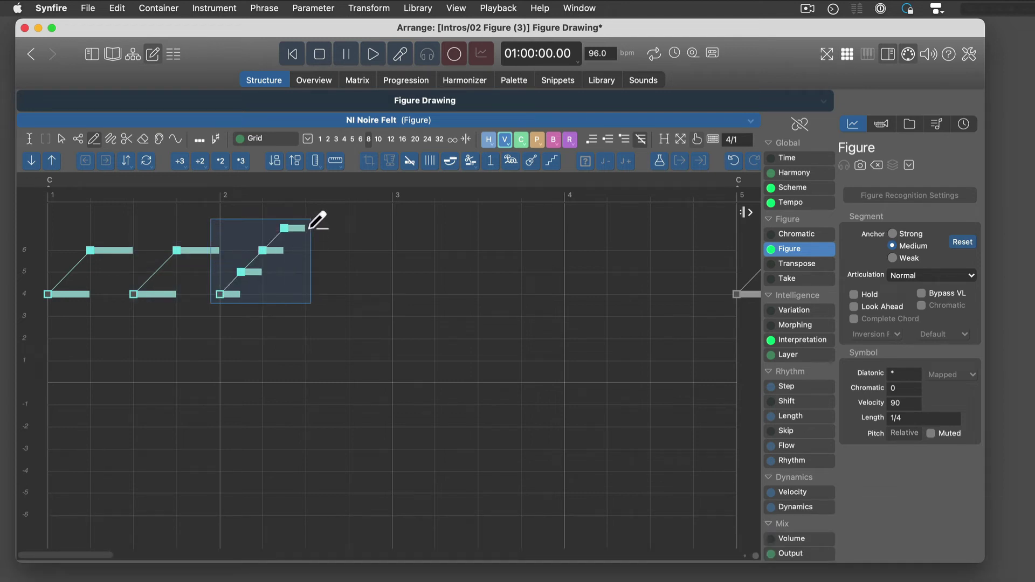
{"action": "left_click_drag", "start_coordinate": [305, 295], "coordinate": [389, 227]}
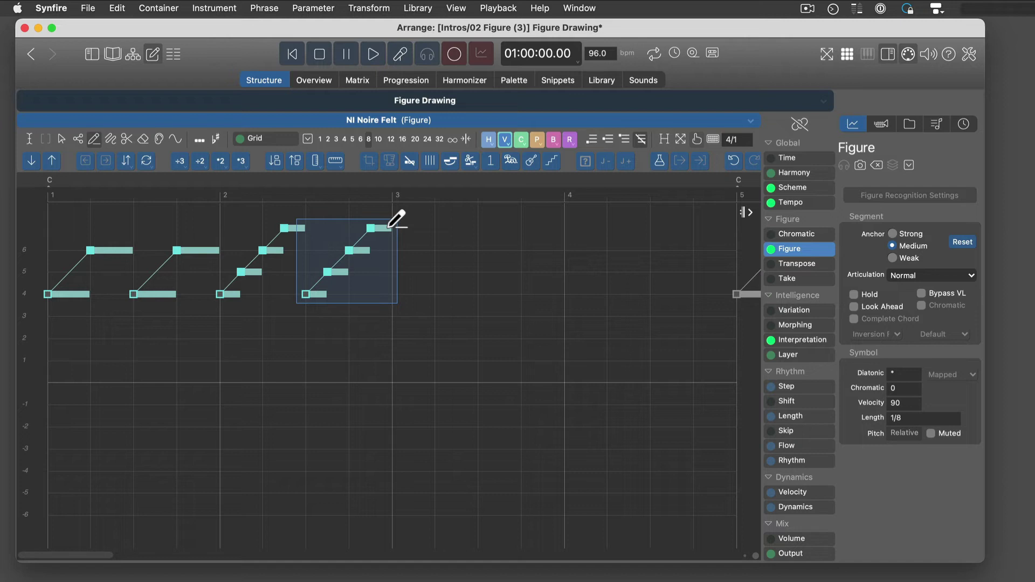
Step: Draw two rising sixteenth-note runs through bar 3, then a falling two-note quarter figure opening bar 4
{"action": "left_click", "coordinate": [401, 139]}
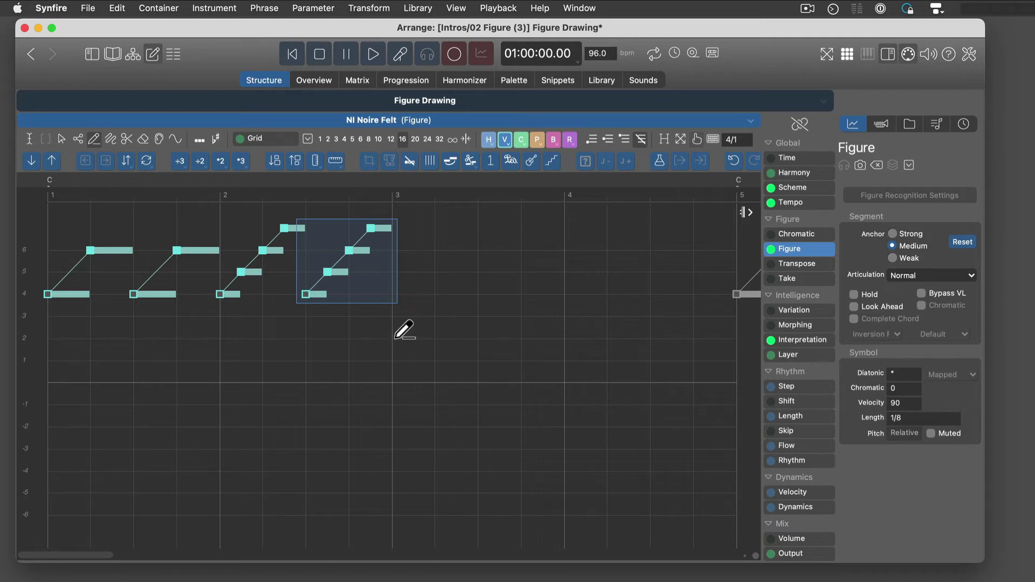
{"action": "mouse_move", "coordinate": [392, 340]}
{"action": "left_mouse_down"}
{"action": "mouse_move", "coordinate": [471, 210]}
{"action": "mouse_move", "coordinate": [469, 244]}
{"action": "mouse_move", "coordinate": [476, 215]}
{"action": "left_mouse_up"}
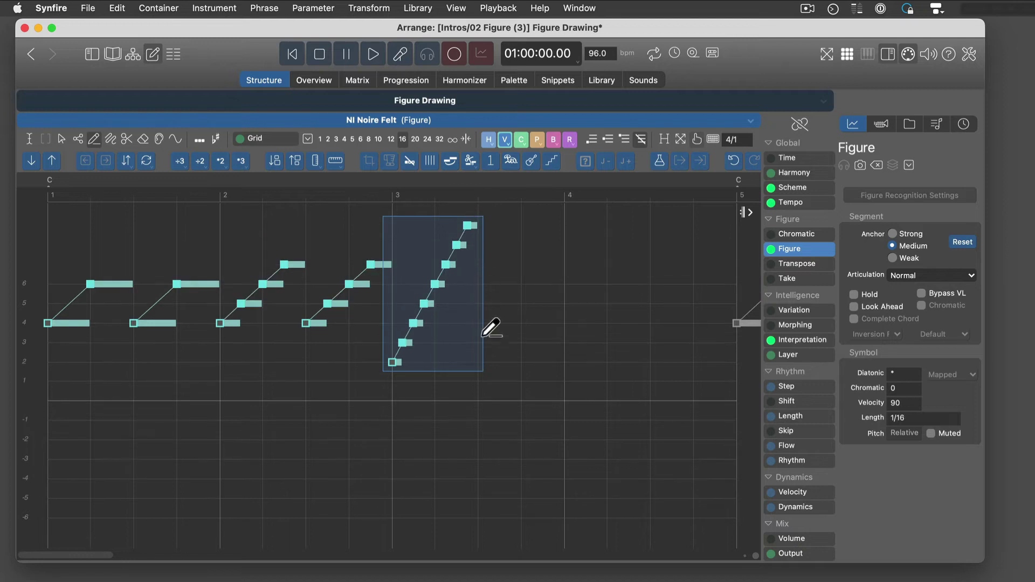
{"action": "mouse_move", "coordinate": [479, 361]}
{"action": "left_mouse_down"}
{"action": "mouse_move", "coordinate": [570, 222]}
{"action": "mouse_move", "coordinate": [564, 243]}
{"action": "left_mouse_up"}
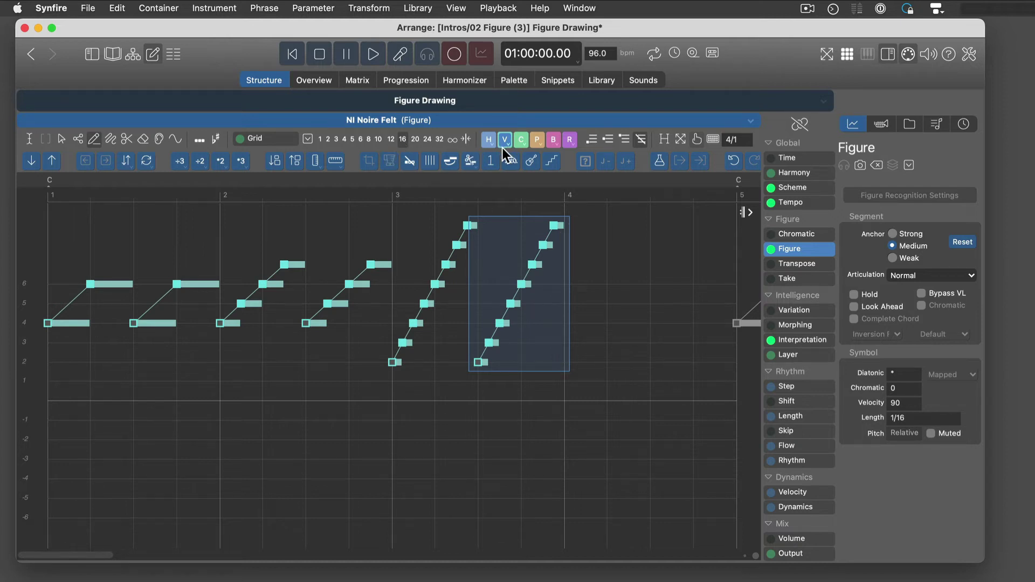
{"action": "left_click", "coordinate": [345, 139]}
{"action": "left_click_drag", "start_coordinate": [565, 225], "coordinate": [640, 296]}
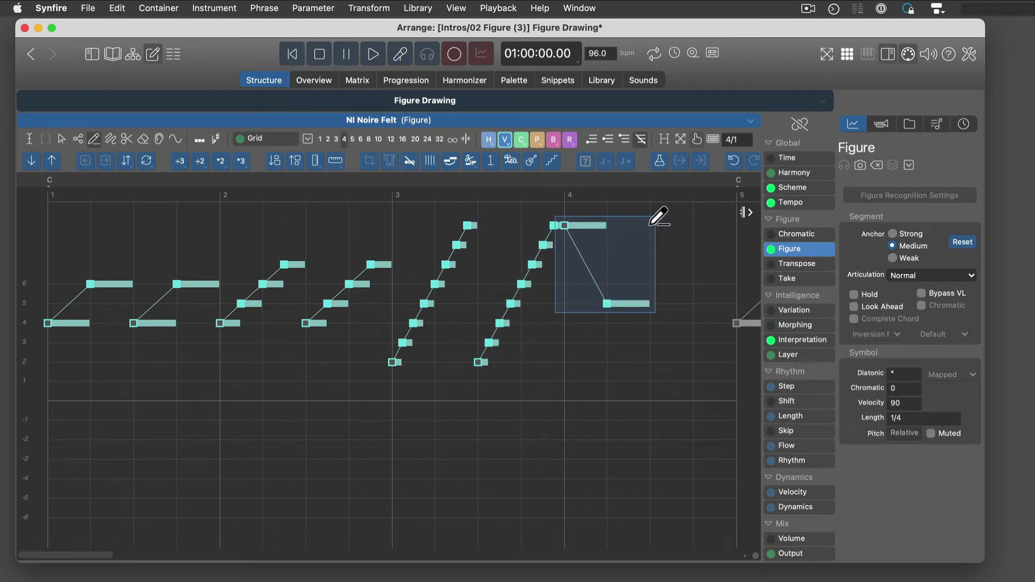
Step: Add one more falling two-note figure, then stretch the figure's end from bar 5 to bar 9
{"action": "left_click_drag", "start_coordinate": [651, 225], "coordinate": [734, 297]}
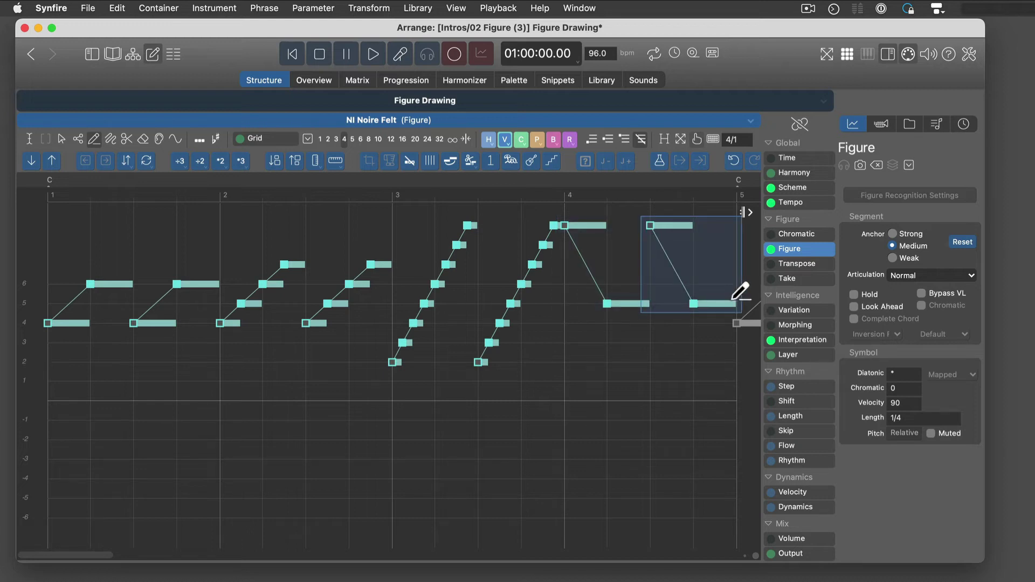
{"action": "left_click", "coordinate": [744, 555]}
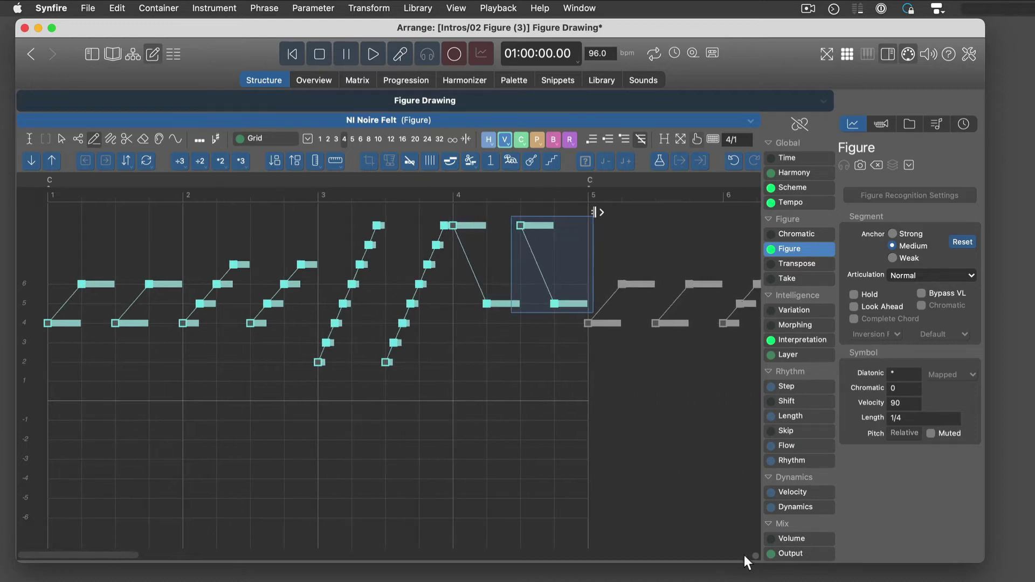
{"action": "left_click", "coordinate": [744, 554]}
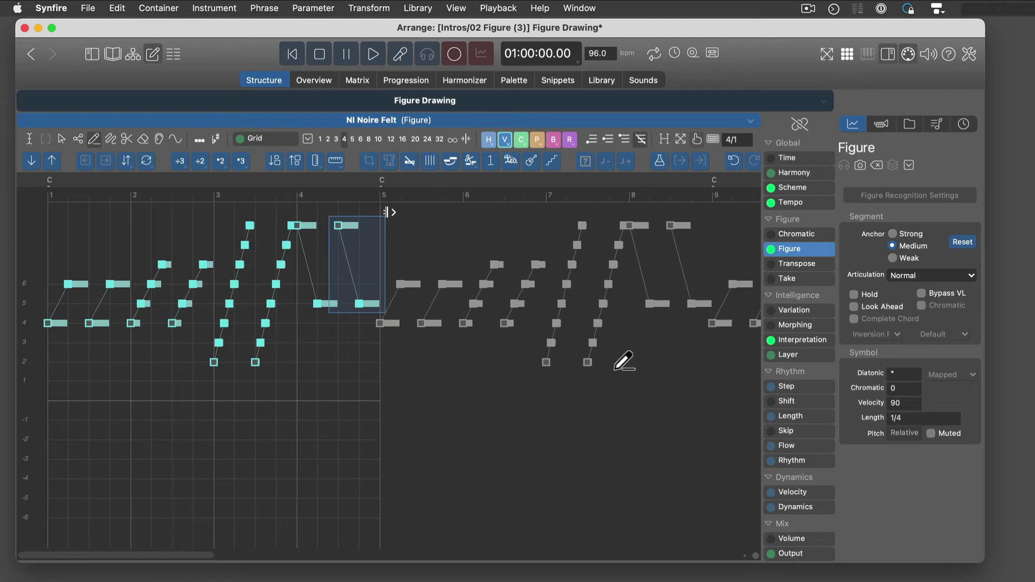
{"action": "mouse_move", "coordinate": [399, 208]}
{"action": "left_mouse_down"}
{"action": "mouse_move", "coordinate": [779, 207]}
{"action": "mouse_move", "coordinate": [567, 214]}
{"action": "left_mouse_up"}
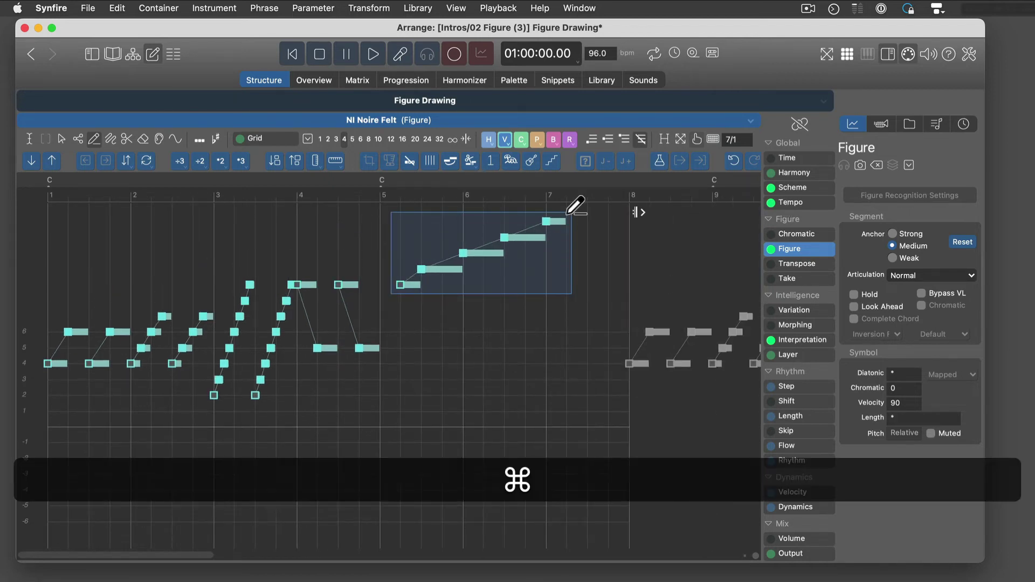
{"action": "key", "text": "super+z"}
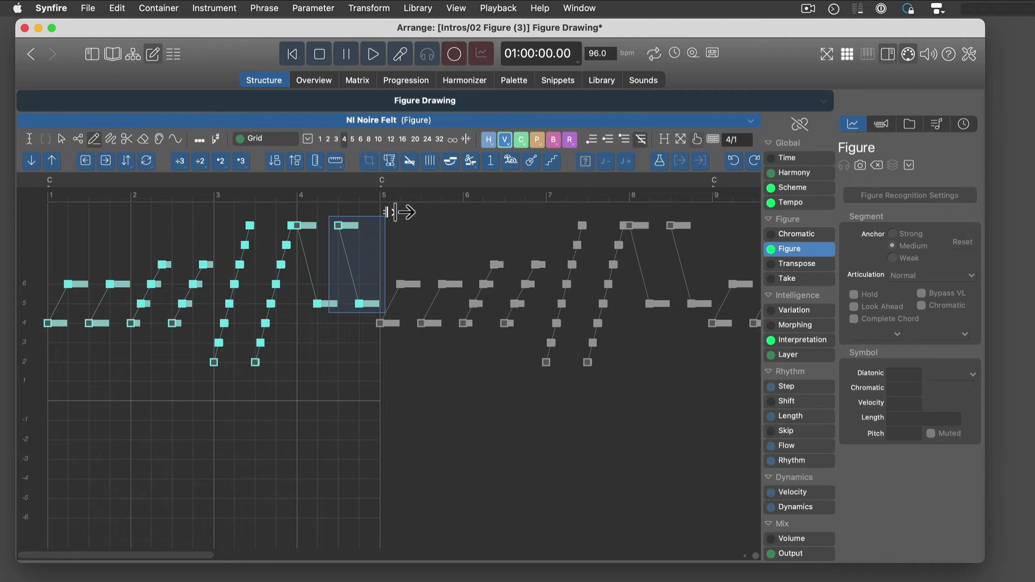
{"action": "left_click_drag", "start_coordinate": [394, 212], "coordinate": [725, 210]}
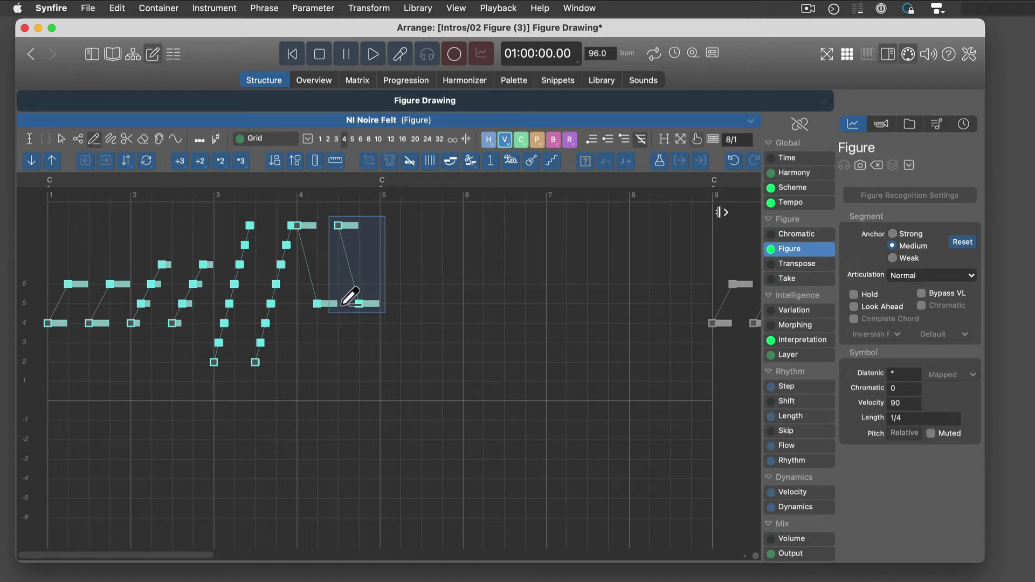
Step: Raise the two falling notes after bar 4 by two steps
{"action": "key", "text": "super+z"}
{"action": "left_click", "coordinate": [80, 139]}
{"action": "left_click", "coordinate": [378, 329]}
{"action": "left_click_drag", "start_coordinate": [407, 318], "coordinate": [438, 328]}
{"action": "key", "text": "Up"}
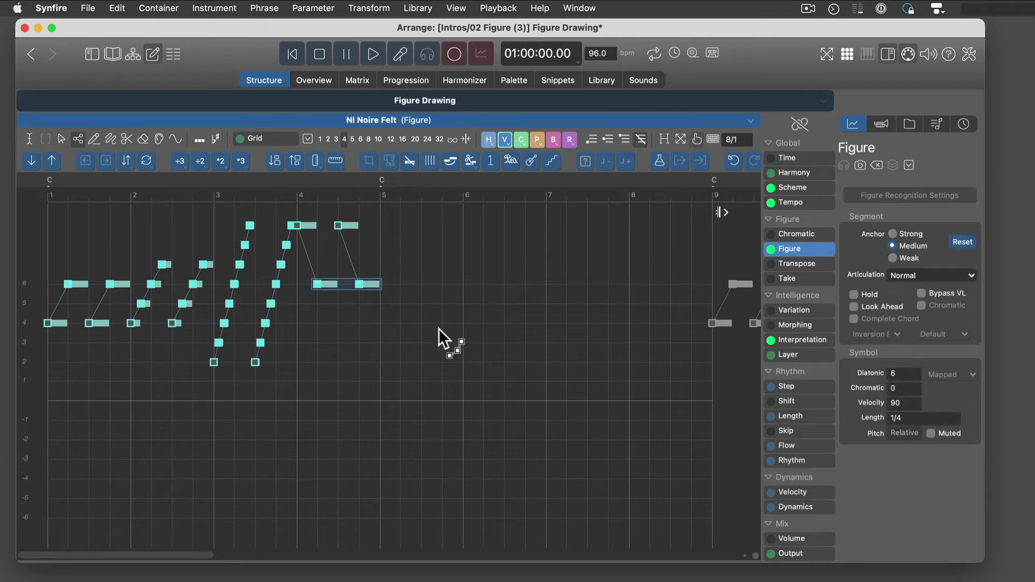
{"action": "key", "text": "Up"}
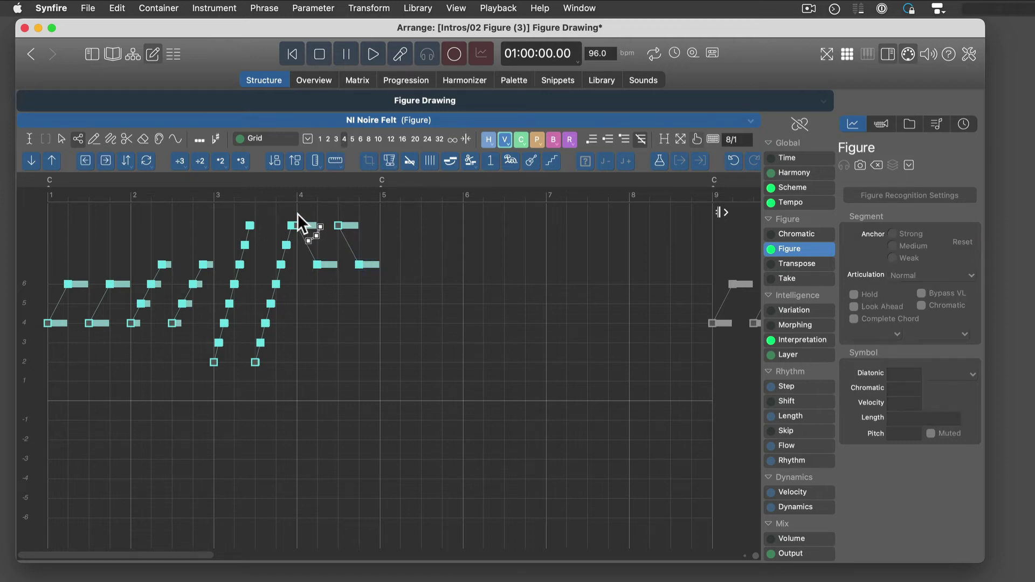
Step: Duplicate the bar-4 note group and place the copy at bar 5
{"action": "left_click_drag", "start_coordinate": [291, 211], "coordinate": [429, 288]}
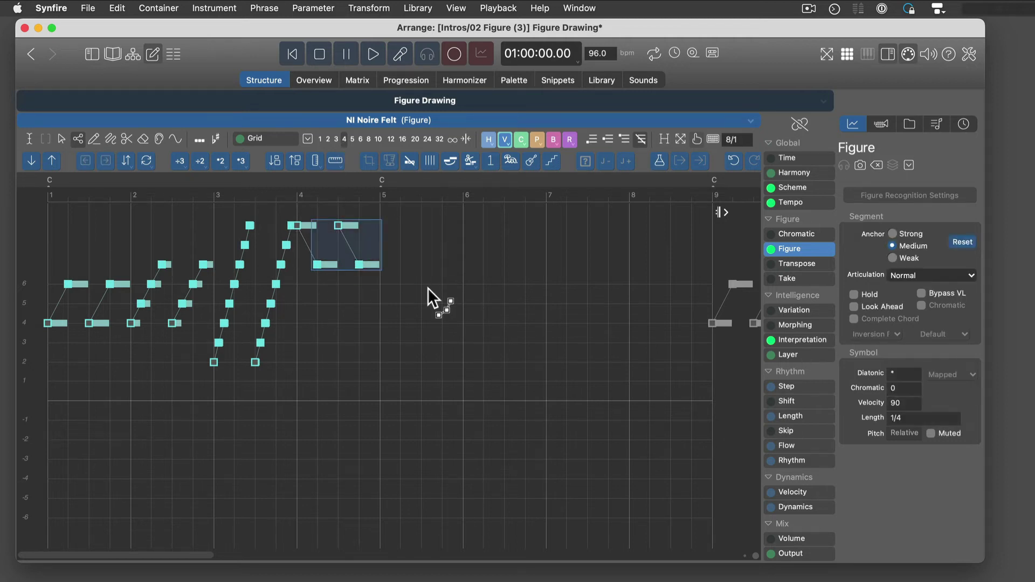
{"action": "left_click", "coordinate": [302, 225], "text": "shift"}
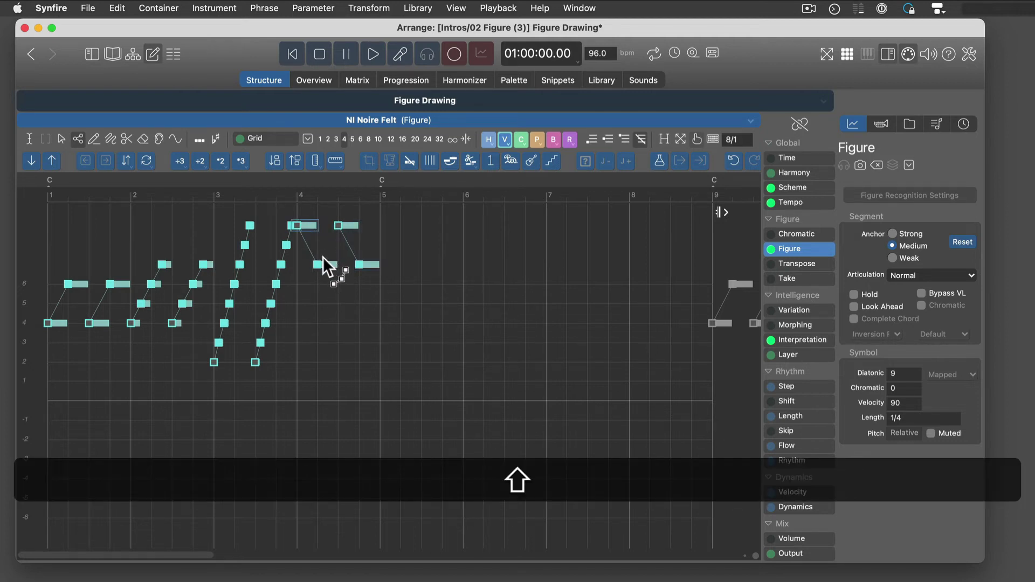
{"action": "left_click", "coordinate": [308, 225]}
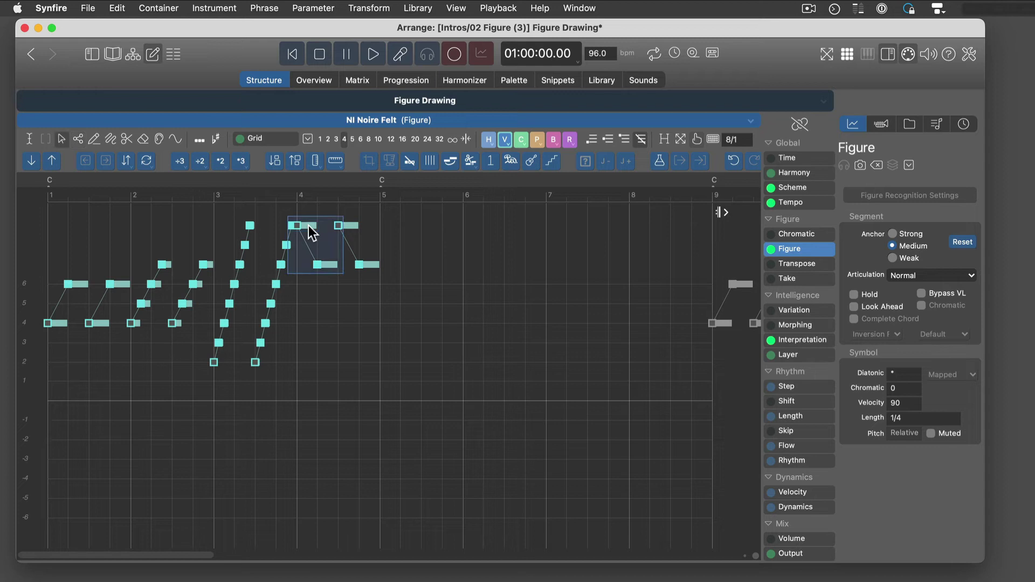
{"action": "left_click", "coordinate": [364, 265], "text": "super"}
{"action": "key", "text": "super+d"}
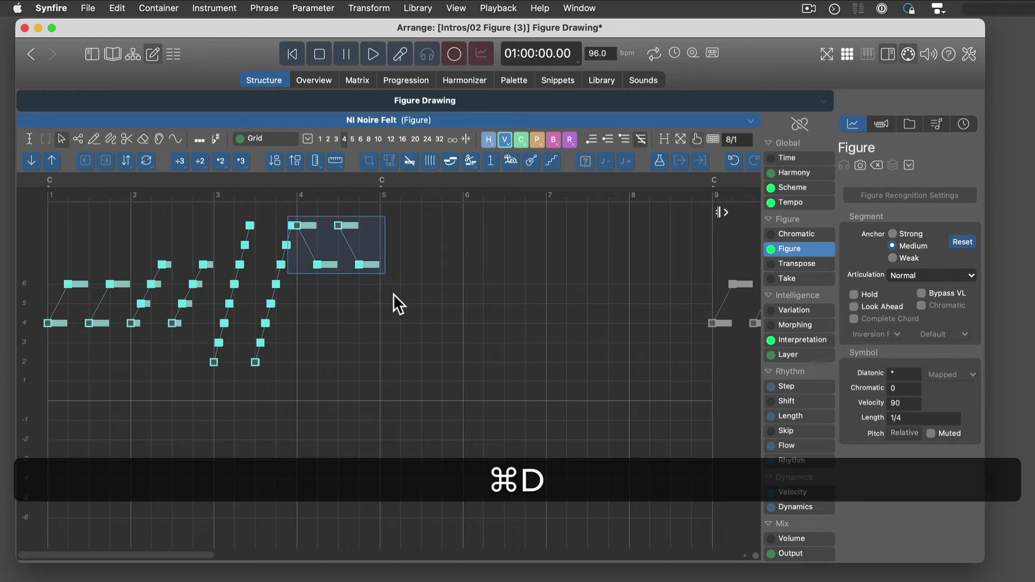
{"action": "left_click_drag", "start_coordinate": [341, 254], "coordinate": [412, 248]}
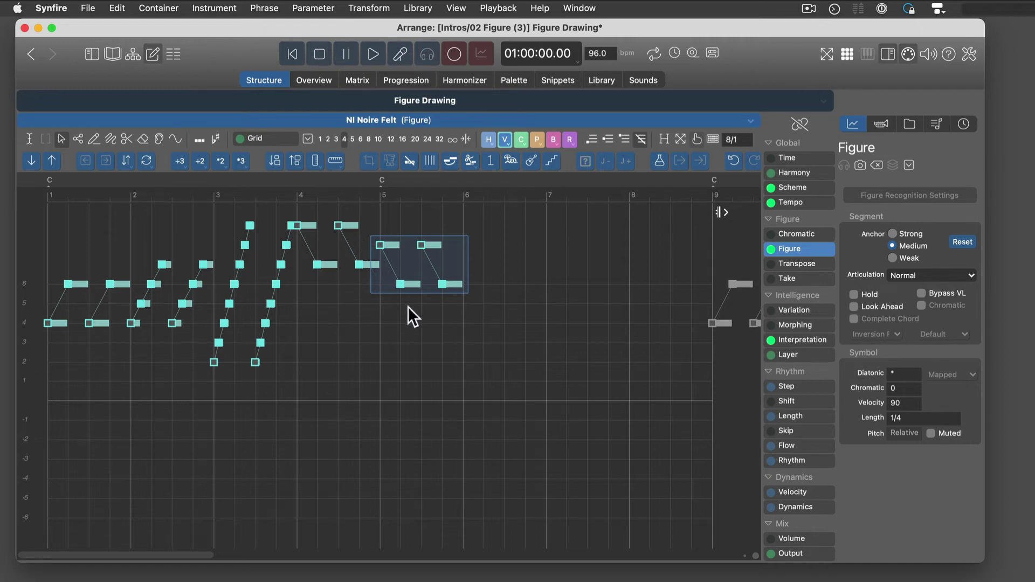
Step: Copy the bar-2 rising runs to bar 6 and invert them so they descend
{"action": "left_click", "coordinate": [139, 244]}
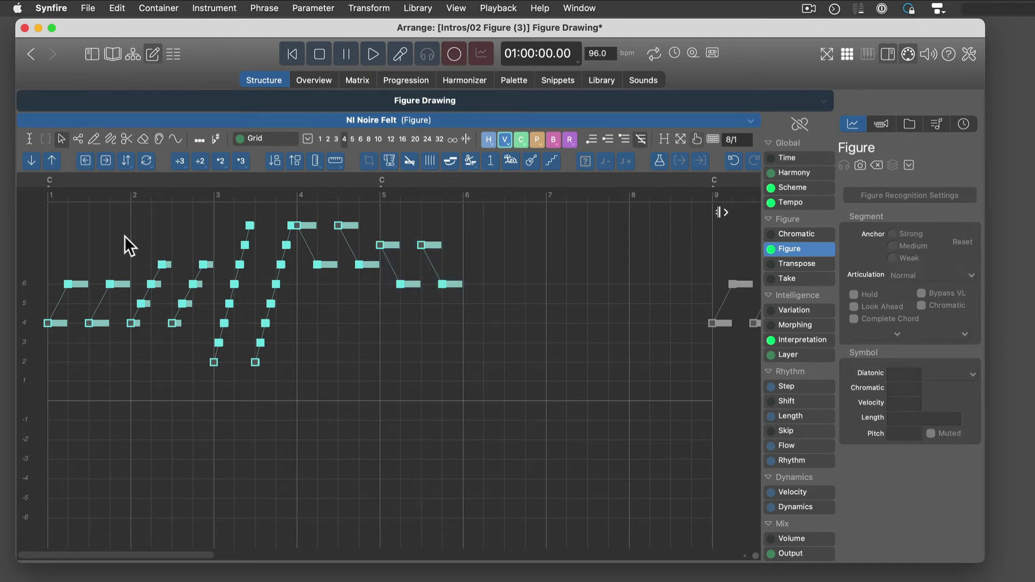
{"action": "left_click_drag", "start_coordinate": [125, 235], "coordinate": [211, 341]}
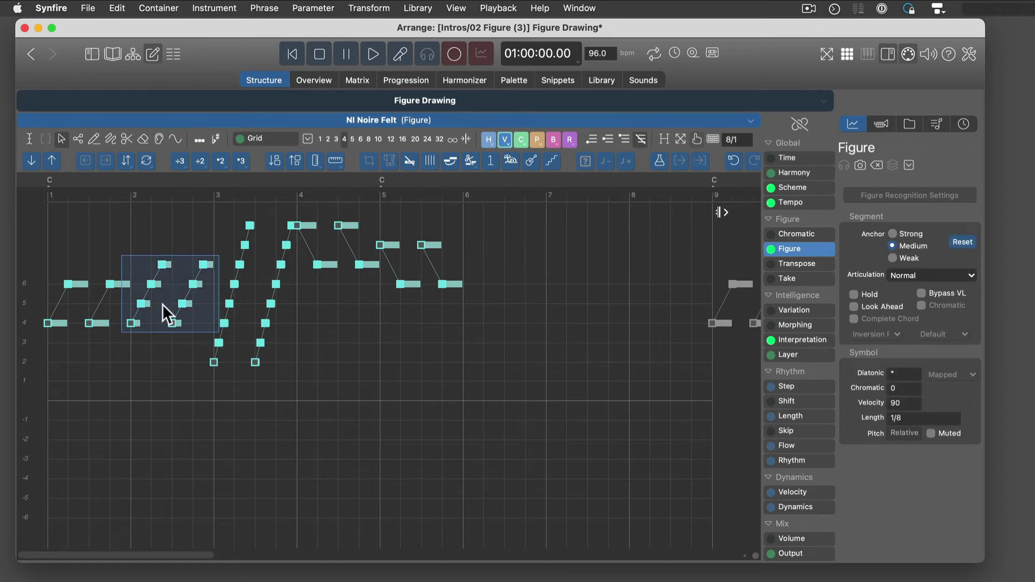
{"action": "left_click_drag", "start_coordinate": [163, 296], "coordinate": [493, 290]}
{"action": "key", "text": "alt+super+Down"}
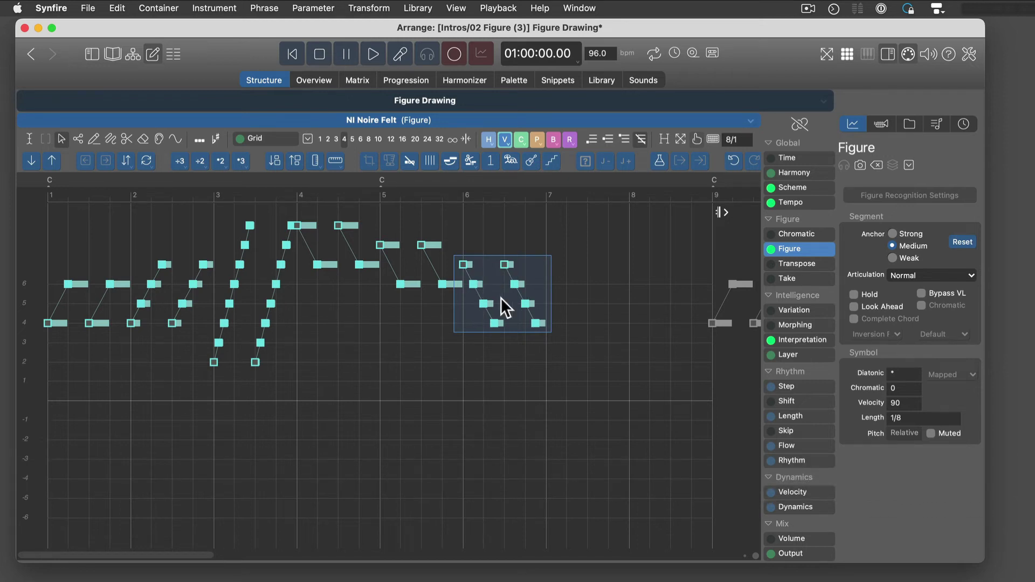
{"action": "left_click", "coordinate": [584, 223]}
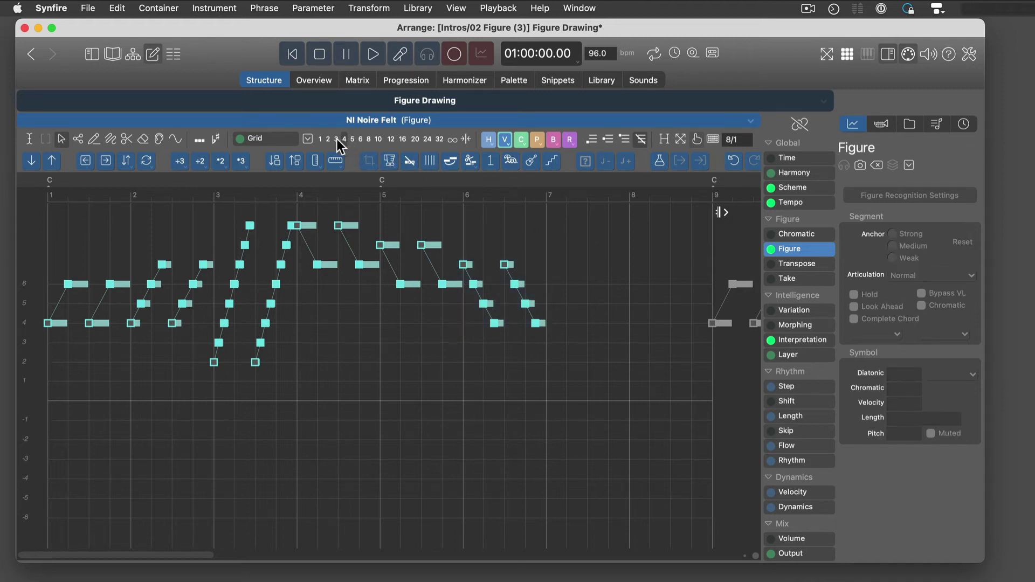
Step: On a triplet grid, draw descending runs from bar 7, then two quintuplet descents at bar 8
{"action": "left_click", "coordinate": [360, 139]}
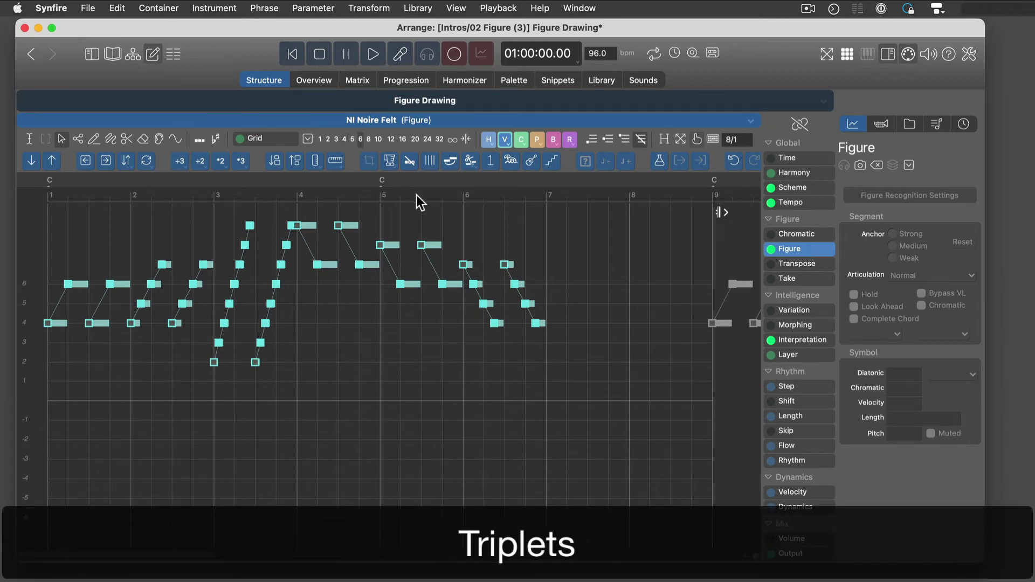
{"action": "left_click", "coordinate": [96, 139]}
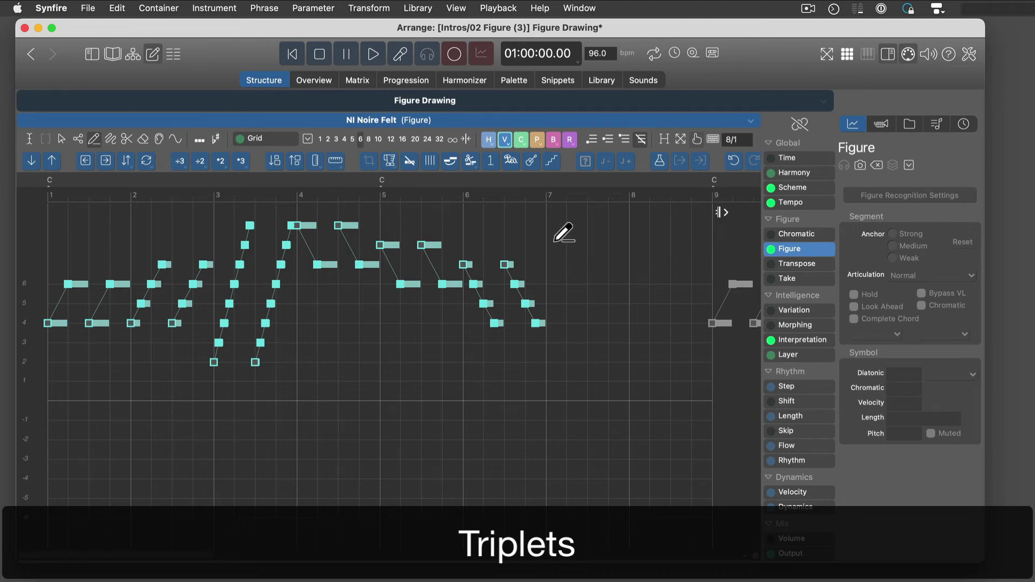
{"action": "mouse_move", "coordinate": [546, 224]}
{"action": "left_mouse_down"}
{"action": "mouse_move", "coordinate": [641, 285]}
{"action": "mouse_move", "coordinate": [617, 253]}
{"action": "mouse_move", "coordinate": [625, 255]}
{"action": "left_mouse_up"}
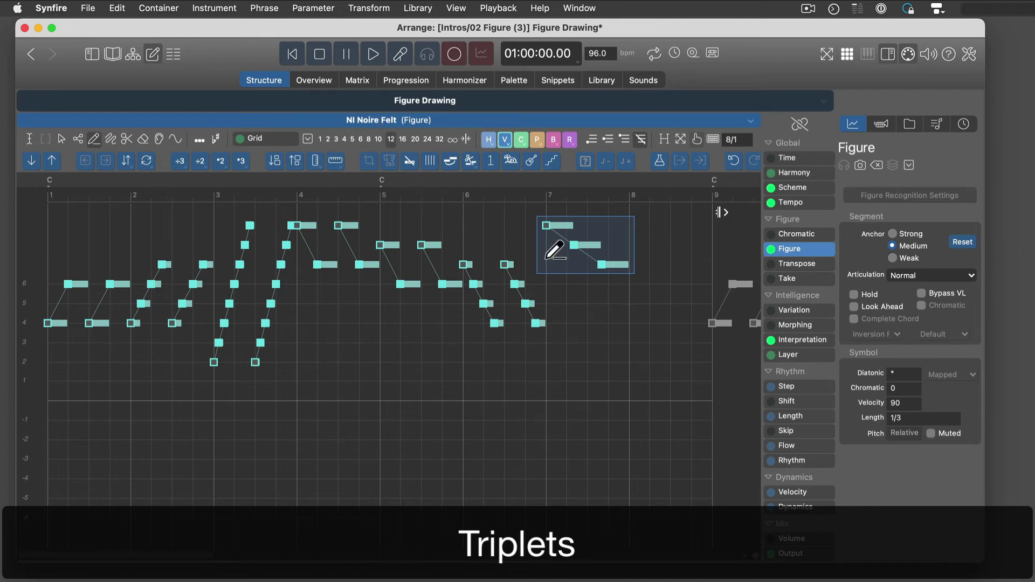
{"action": "mouse_move", "coordinate": [547, 258]}
{"action": "left_mouse_down"}
{"action": "mouse_move", "coordinate": [657, 369]}
{"action": "mouse_move", "coordinate": [634, 364]}
{"action": "left_mouse_up"}
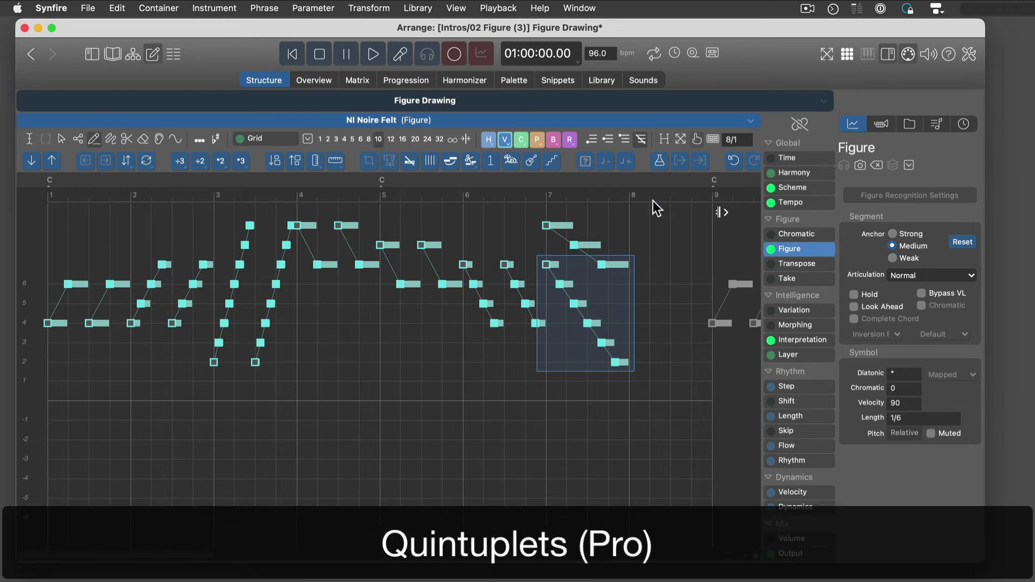
{"action": "left_click_drag", "start_coordinate": [631, 206], "coordinate": [713, 385]}
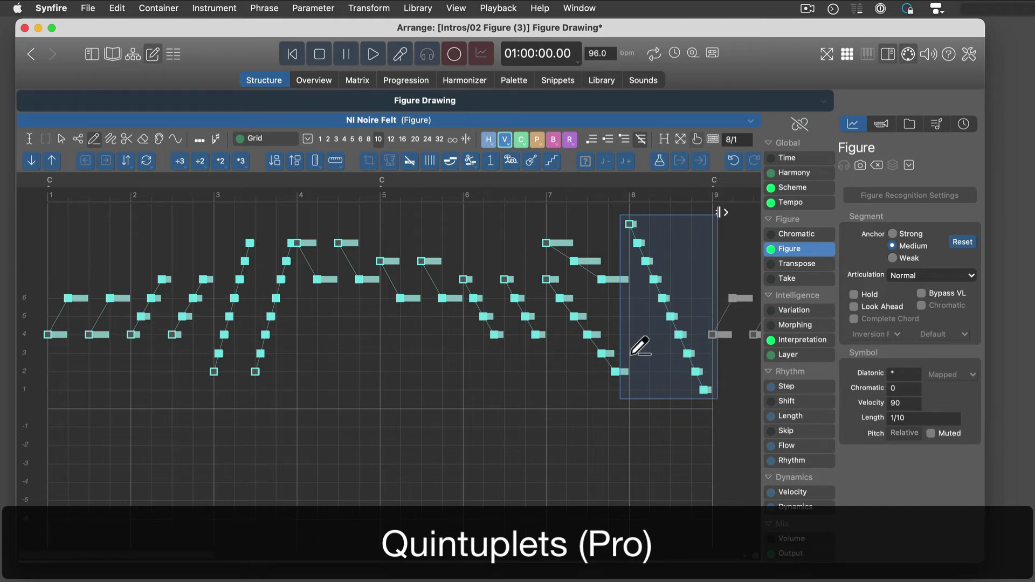
{"action": "left_click_drag", "start_coordinate": [640, 346], "coordinate": [716, 423]}
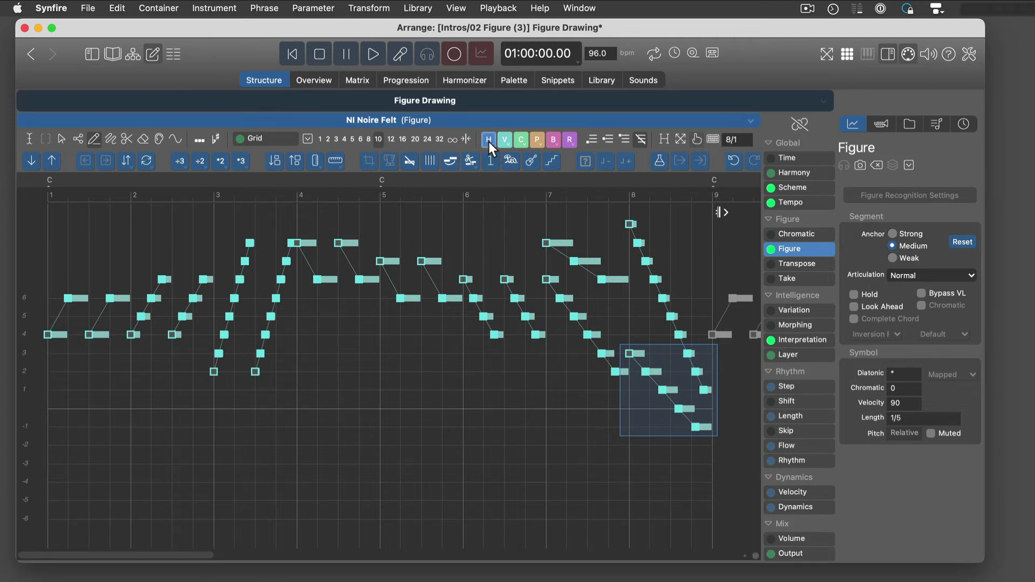
Step: Set a quarter-note grid and draw descending runs below the zero line in each of bars 1–6
{"action": "left_click", "coordinate": [344, 138]}
{"action": "left_click_drag", "start_coordinate": [62, 410], "coordinate": [127, 459]}
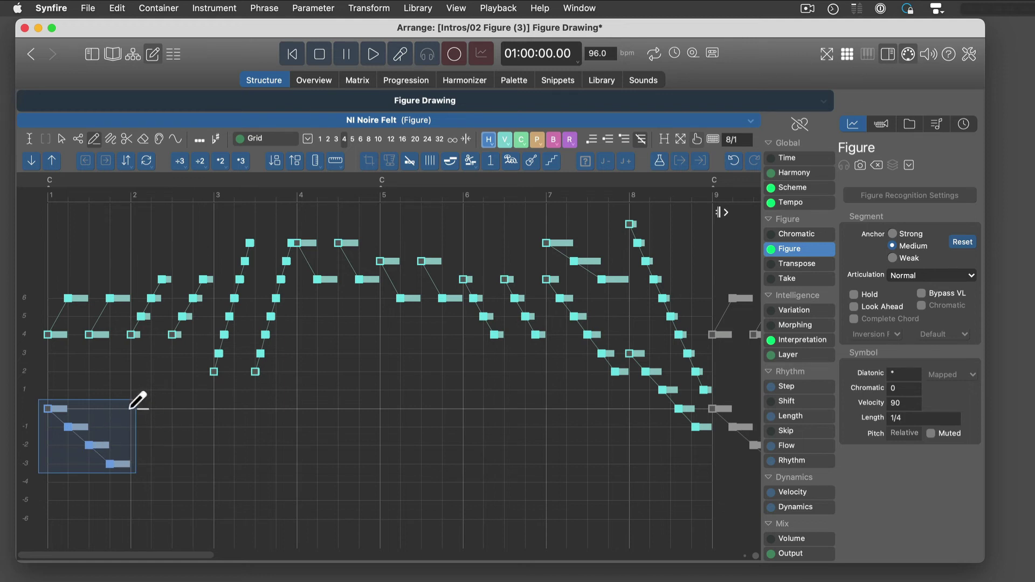
{"action": "left_click_drag", "start_coordinate": [131, 409], "coordinate": [224, 467]}
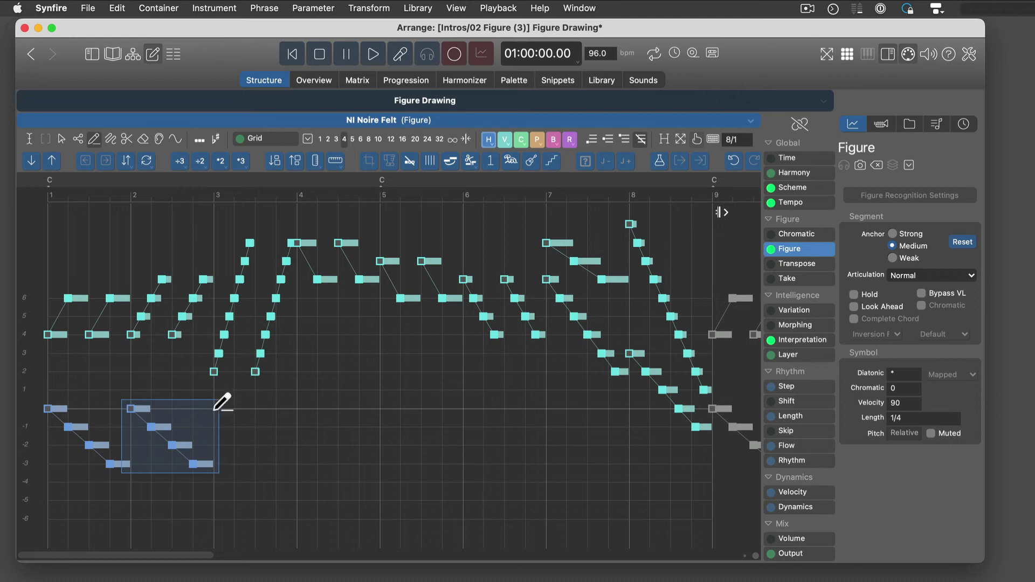
{"action": "mouse_move", "coordinate": [215, 408]}
{"action": "left_mouse_down"}
{"action": "mouse_move", "coordinate": [286, 439]}
{"action": "mouse_move", "coordinate": [297, 430]}
{"action": "left_mouse_up"}
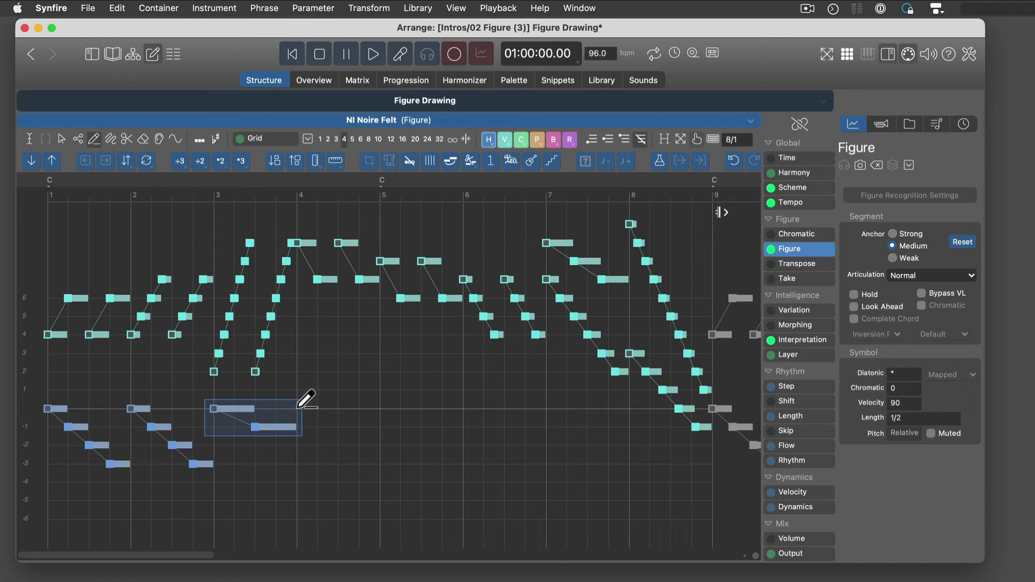
{"action": "left_click_drag", "start_coordinate": [297, 408], "coordinate": [372, 464]}
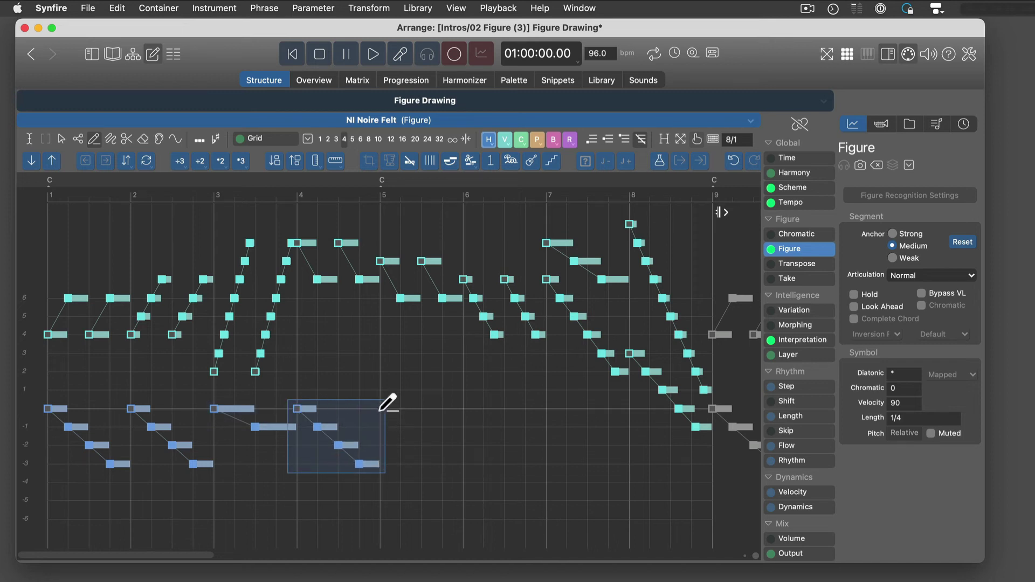
{"action": "left_click_drag", "start_coordinate": [380, 408], "coordinate": [461, 467]}
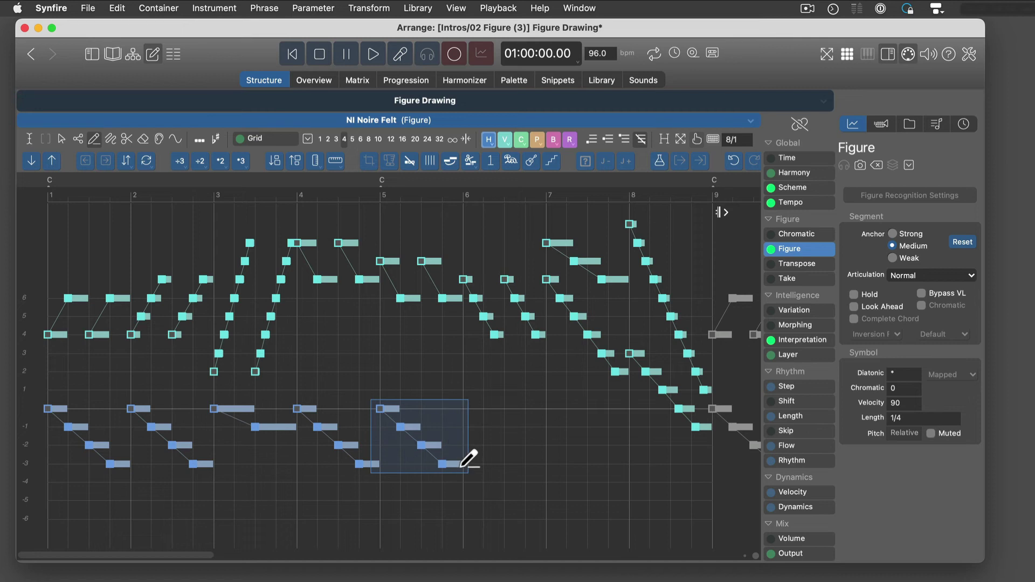
{"action": "left_click_drag", "start_coordinate": [462, 409], "coordinate": [545, 467]}
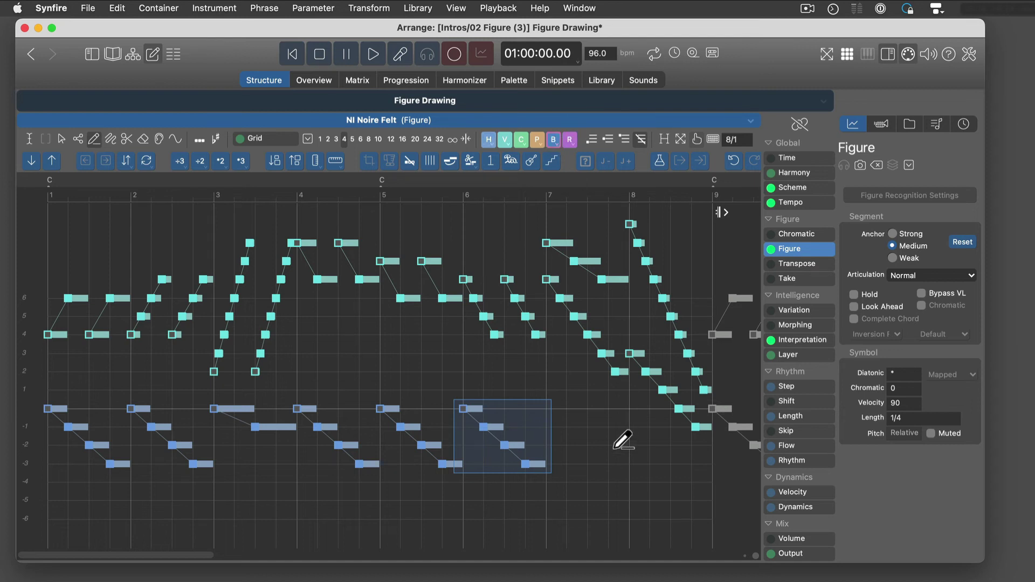
Step: Continue the lower line with a run from bar 7 and a short pink run in bar 8
{"action": "left_click_drag", "start_coordinate": [546, 408], "coordinate": [627, 431]}
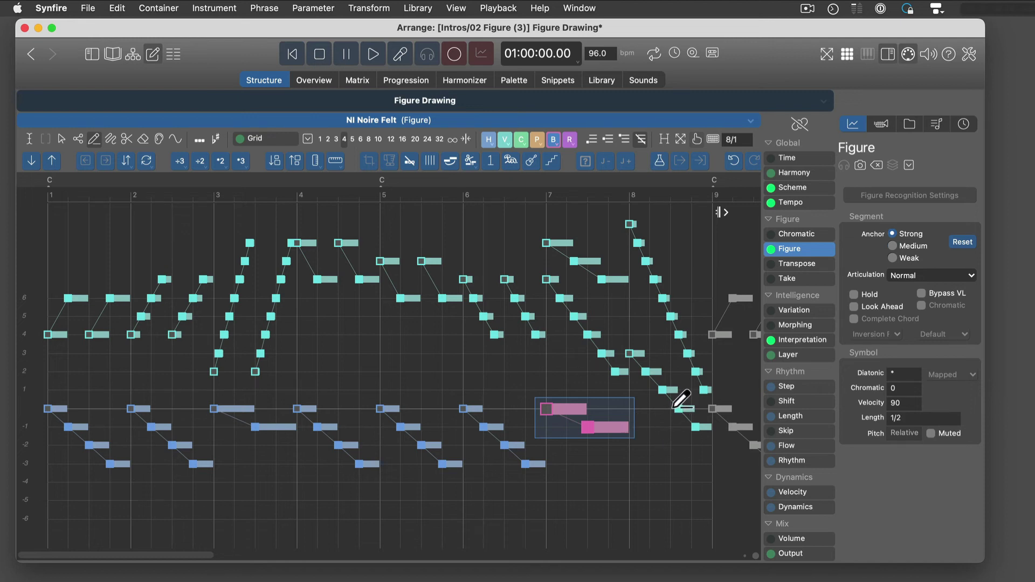
{"action": "mouse_move", "coordinate": [655, 409]}
{"action": "left_mouse_down"}
{"action": "mouse_move", "coordinate": [654, 422]}
{"action": "mouse_move", "coordinate": [635, 427]}
{"action": "left_mouse_up"}
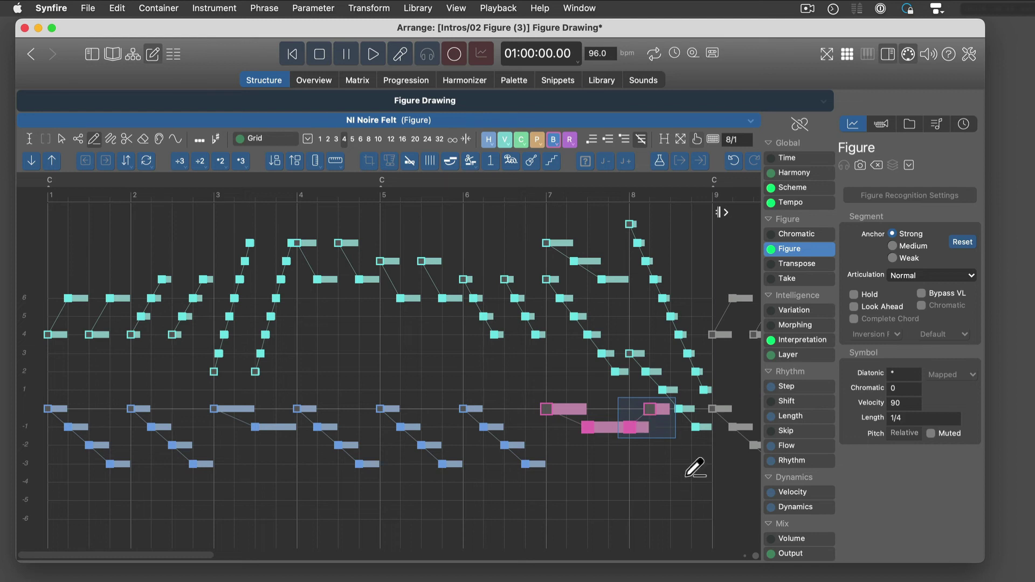
{"action": "key", "text": "super+z"}
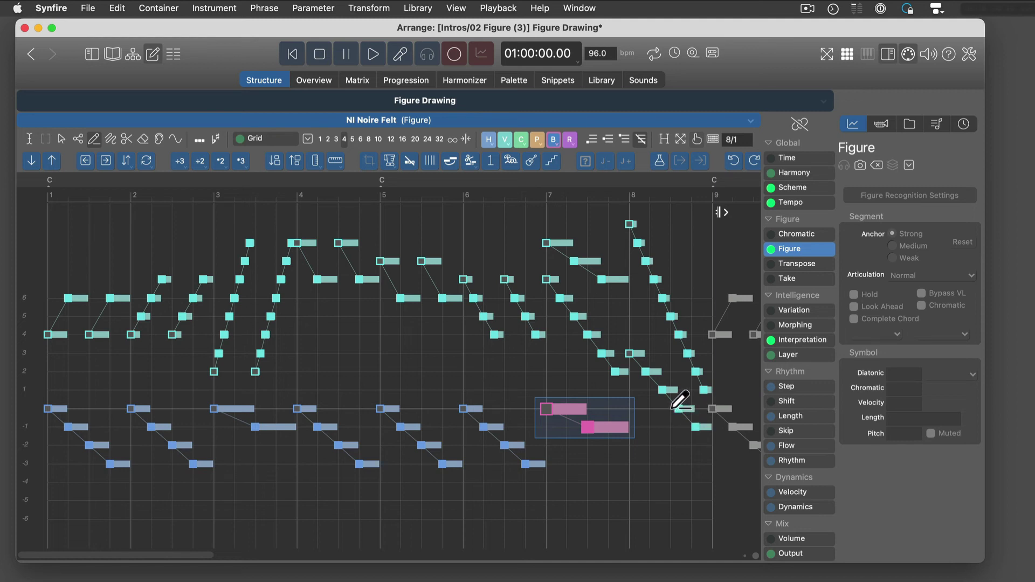
{"action": "mouse_move", "coordinate": [714, 405]}
{"action": "left_mouse_down"}
{"action": "mouse_move", "coordinate": [658, 433]}
{"action": "mouse_move", "coordinate": [636, 424]}
{"action": "mouse_move", "coordinate": [640, 412]}
{"action": "mouse_move", "coordinate": [621, 416]}
{"action": "left_mouse_up"}
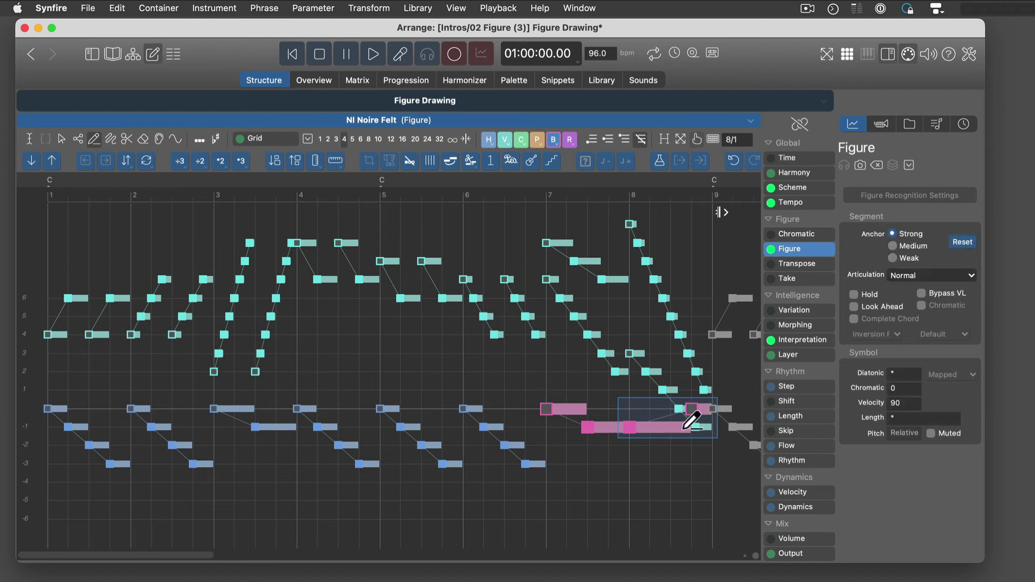
Step: Nudge the single pink note in bar 8 slightly earlier
{"action": "key", "text": "super+z"}
{"action": "left_click", "coordinate": [694, 410]}
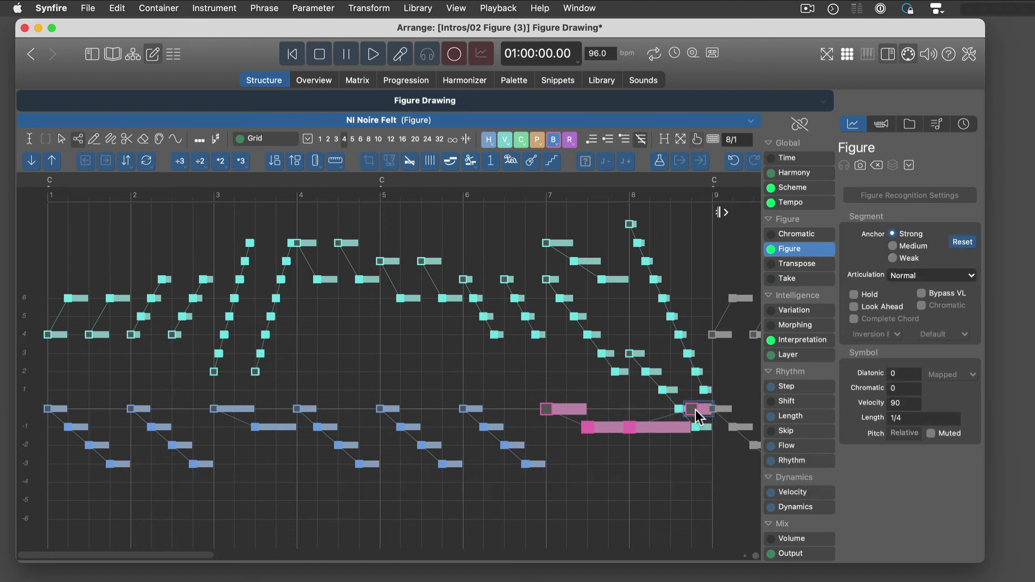
{"action": "key", "text": "Left"}
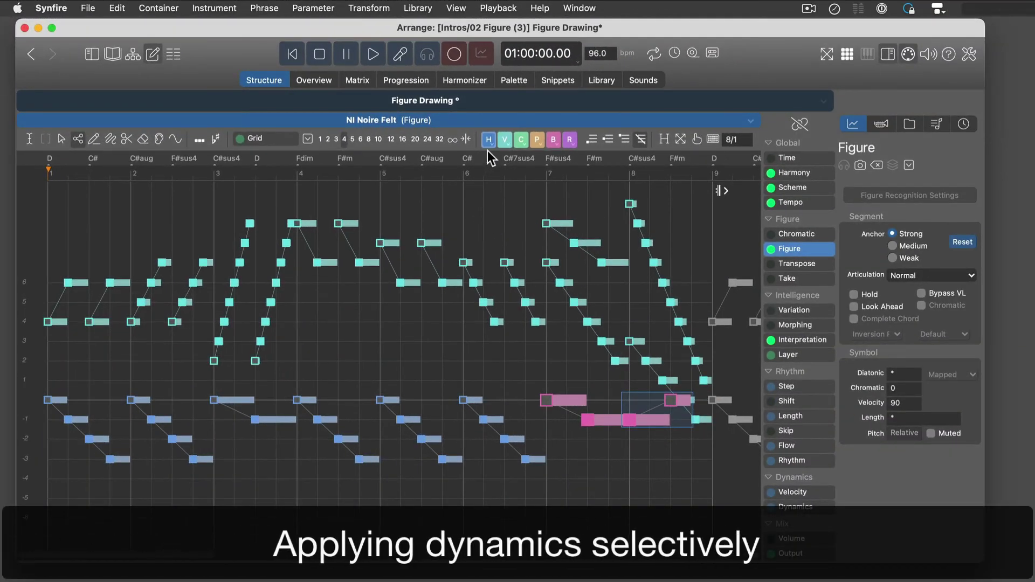
Step: Select all horizontal-scale bass notes with H > Select and apply Enhance Down Beat 10%
{"action": "left_click", "coordinate": [490, 144]}
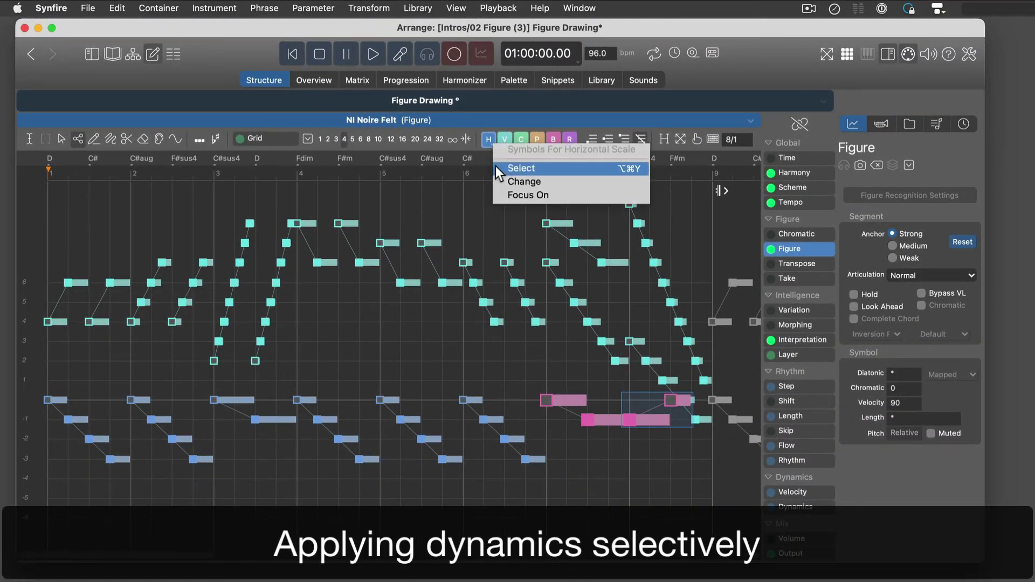
{"action": "left_click", "coordinate": [495, 167]}
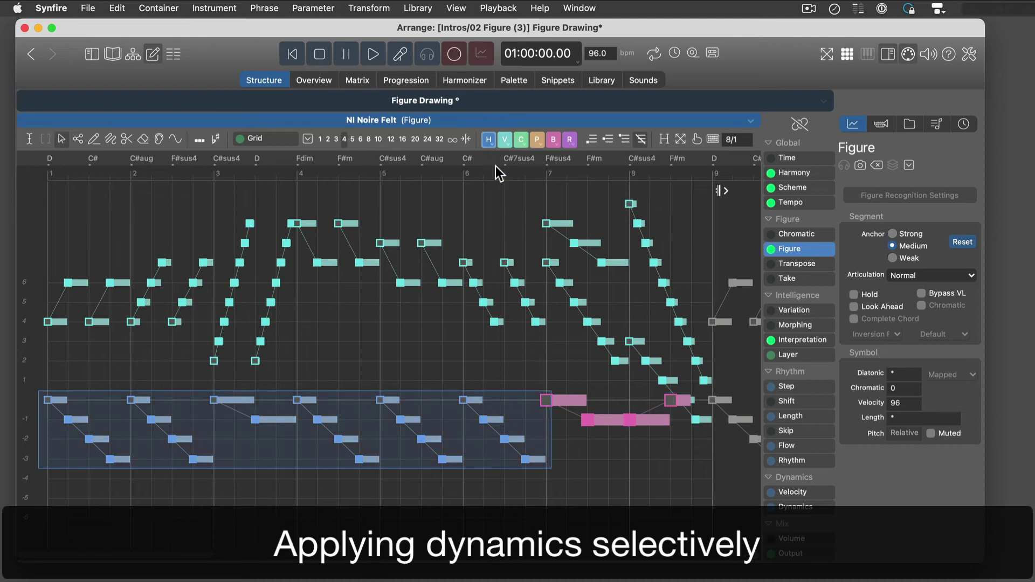
{"action": "left_click", "coordinate": [384, 9]}
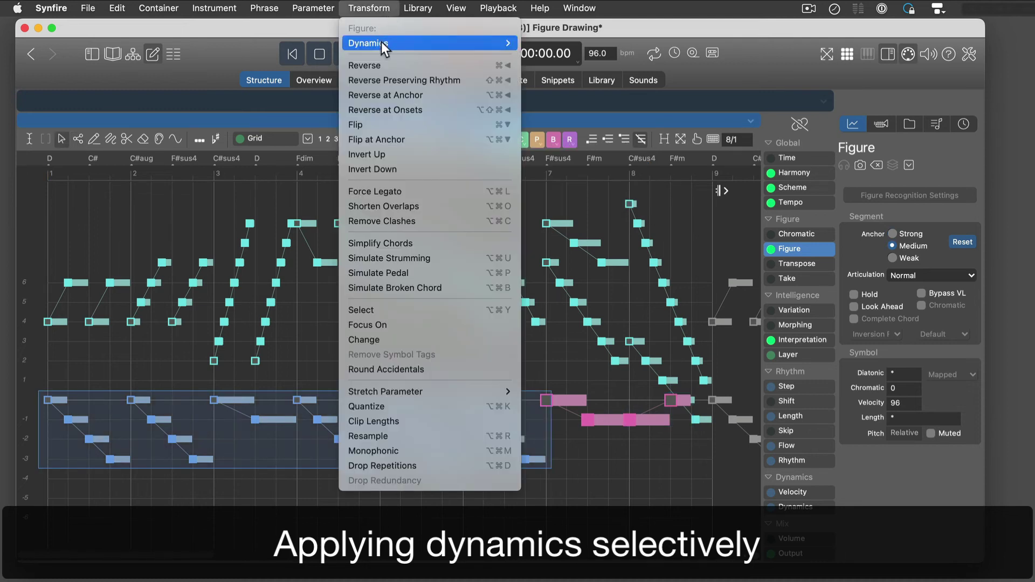
{"action": "mouse_move", "coordinate": [381, 42]}
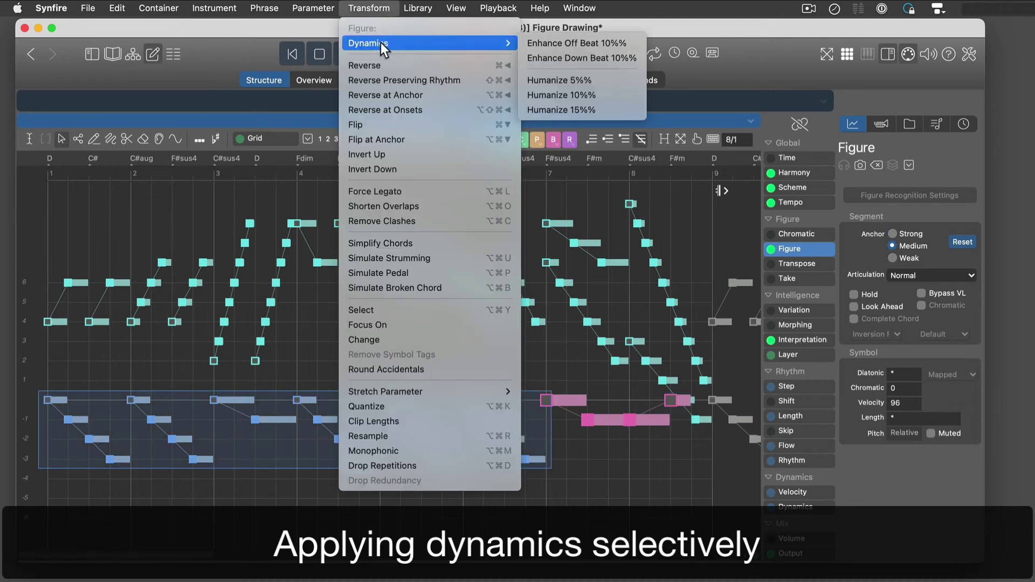
{"action": "left_click", "coordinate": [603, 58]}
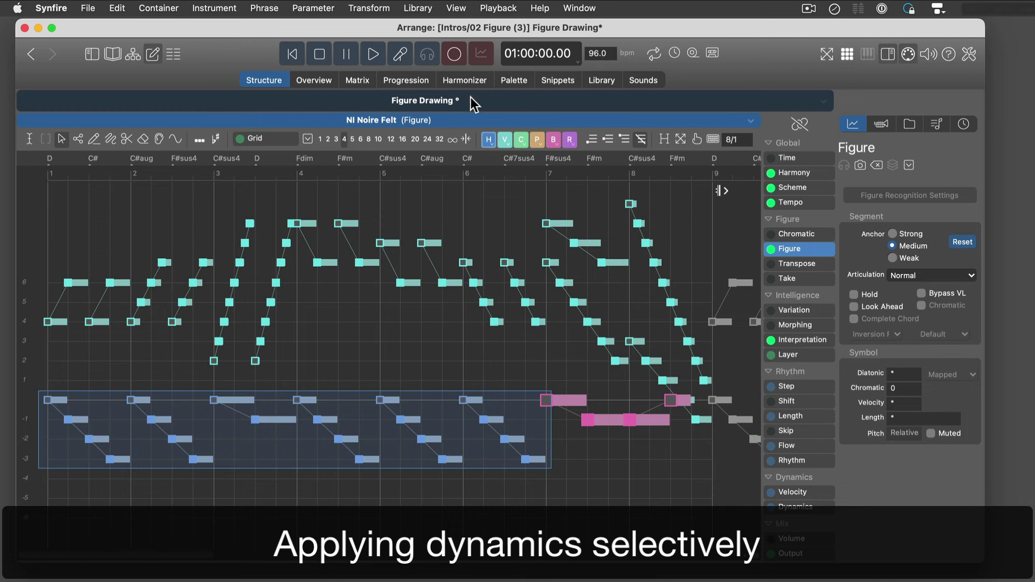
Step: Select all vertical-scale notes with V > Select and apply Enhance Off Beat 10%
{"action": "left_click", "coordinate": [506, 142]}
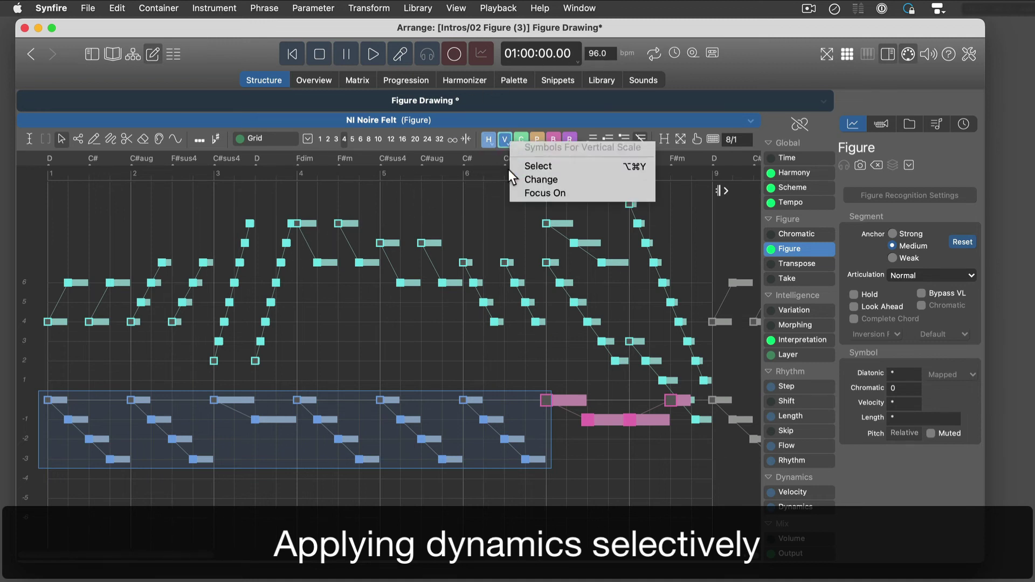
{"action": "left_click", "coordinate": [511, 167]}
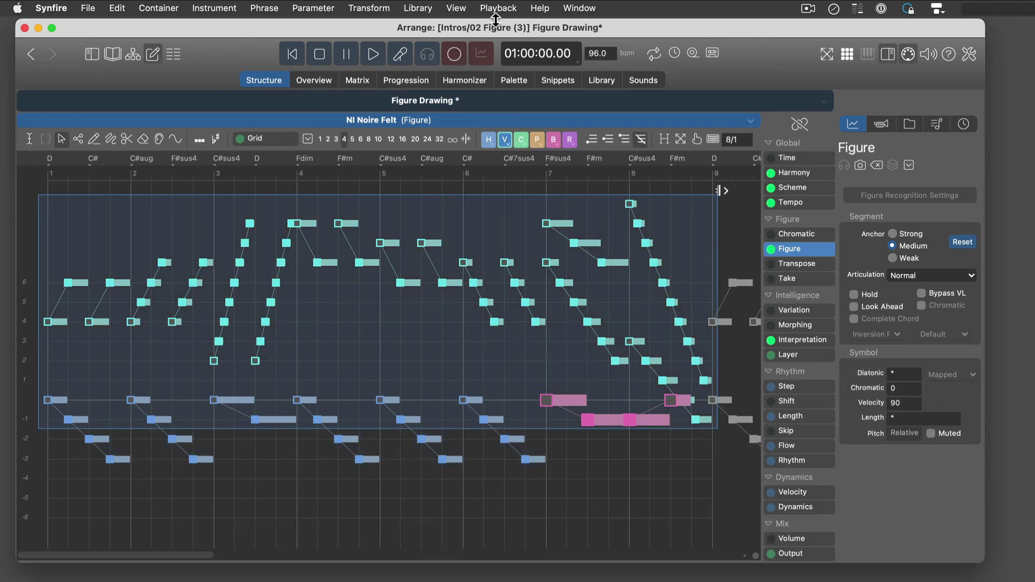
{"action": "left_click", "coordinate": [368, 8]}
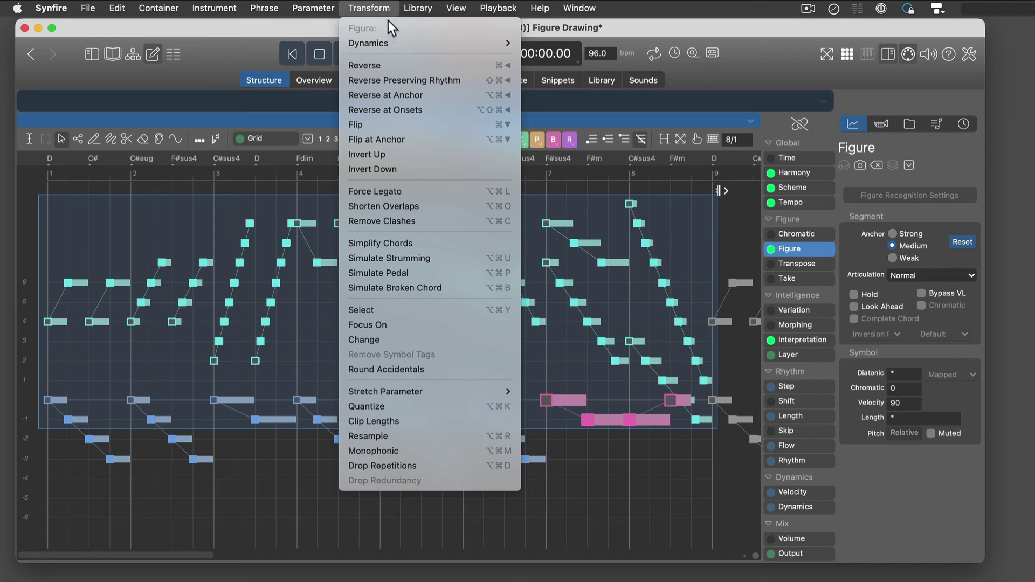
{"action": "mouse_move", "coordinate": [383, 43]}
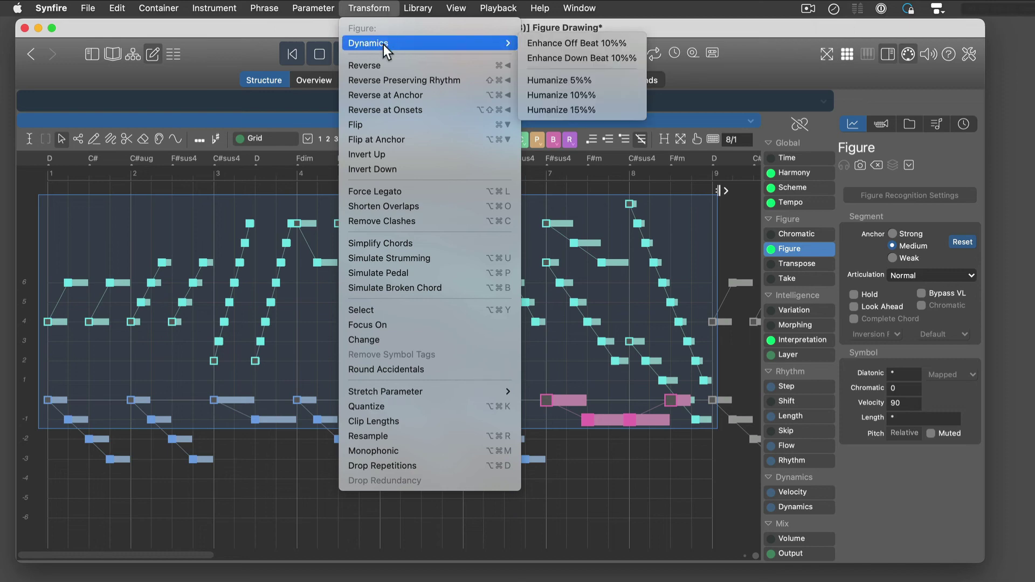
{"action": "left_click", "coordinate": [545, 42]}
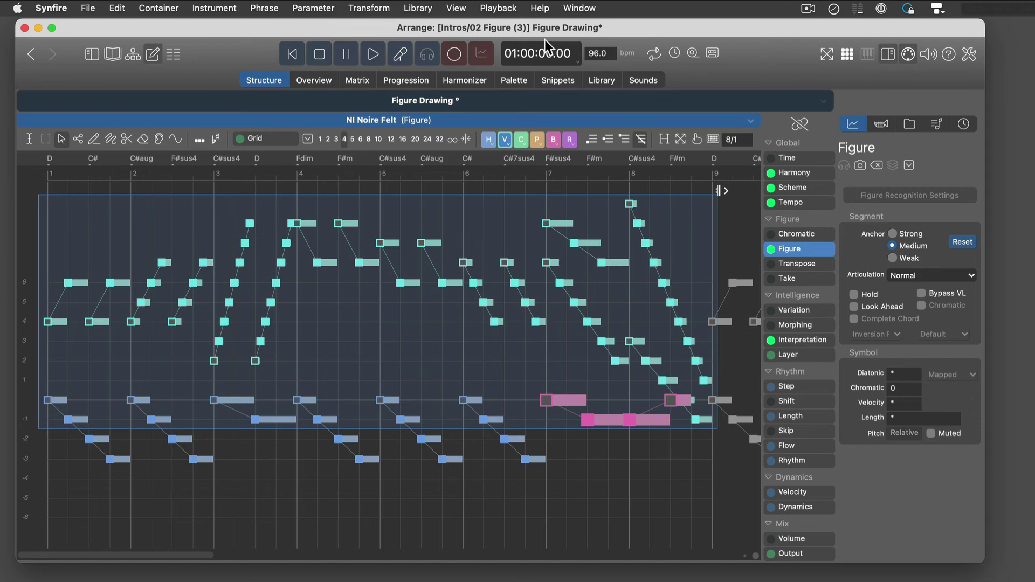
Step: Select the pink bass-scale notes, apply Enhance Down Beat 10%, and raise their velocity to 109
{"action": "left_click", "coordinate": [413, 490]}
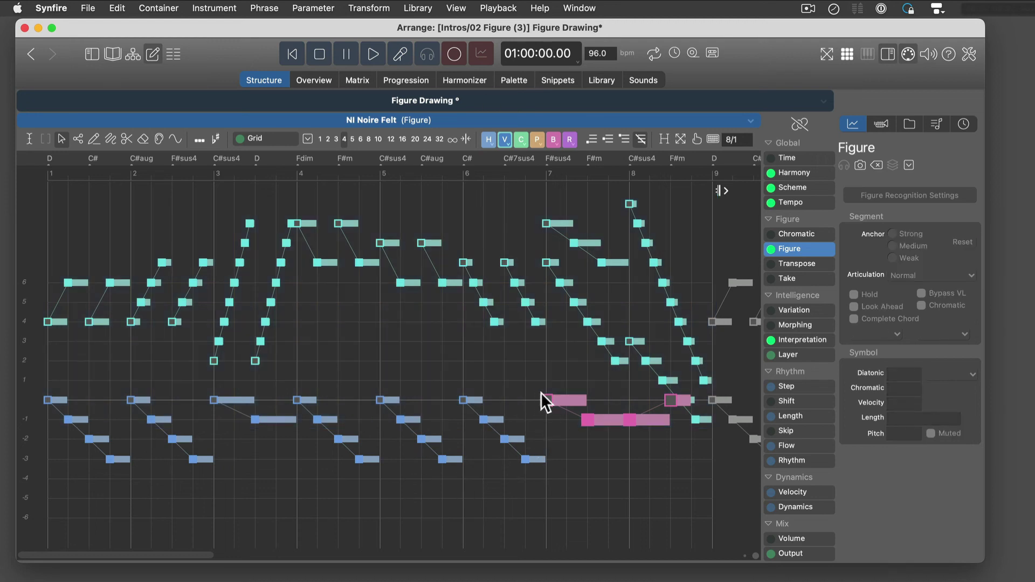
{"action": "left_click", "coordinate": [557, 145]}
{"action": "left_click", "coordinate": [565, 164]}
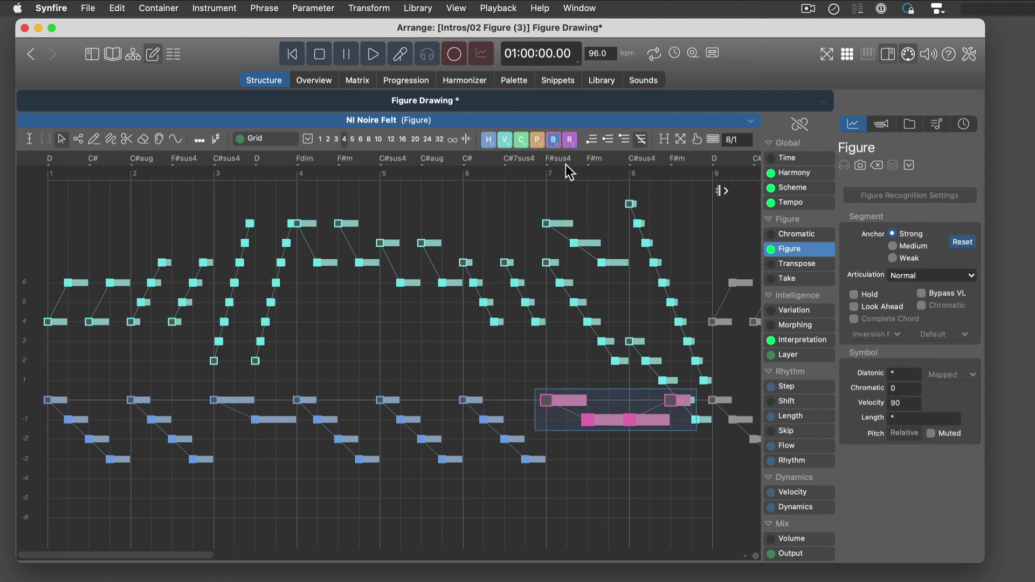
{"action": "left_click", "coordinate": [372, 7]}
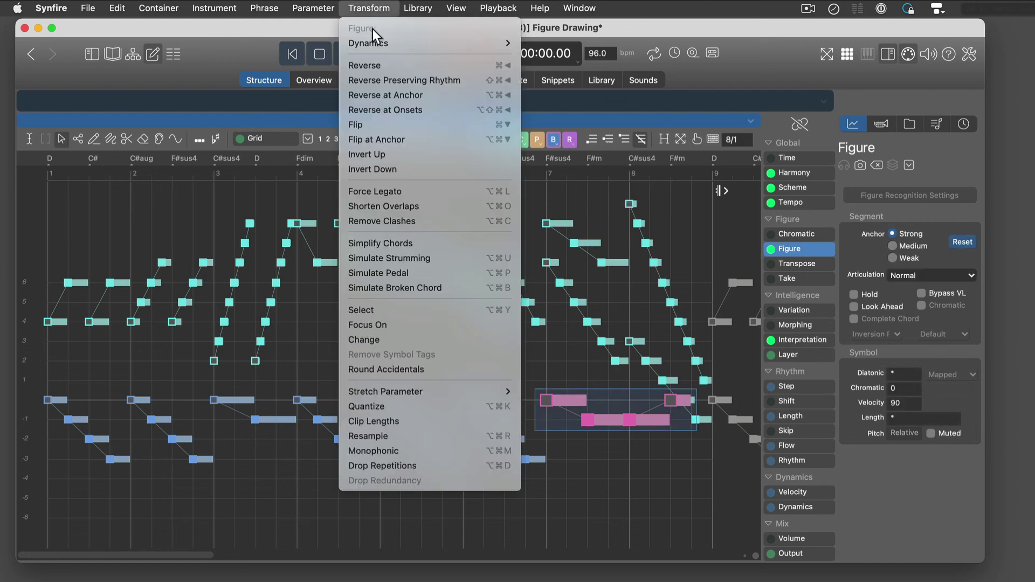
{"action": "mouse_move", "coordinate": [373, 37]}
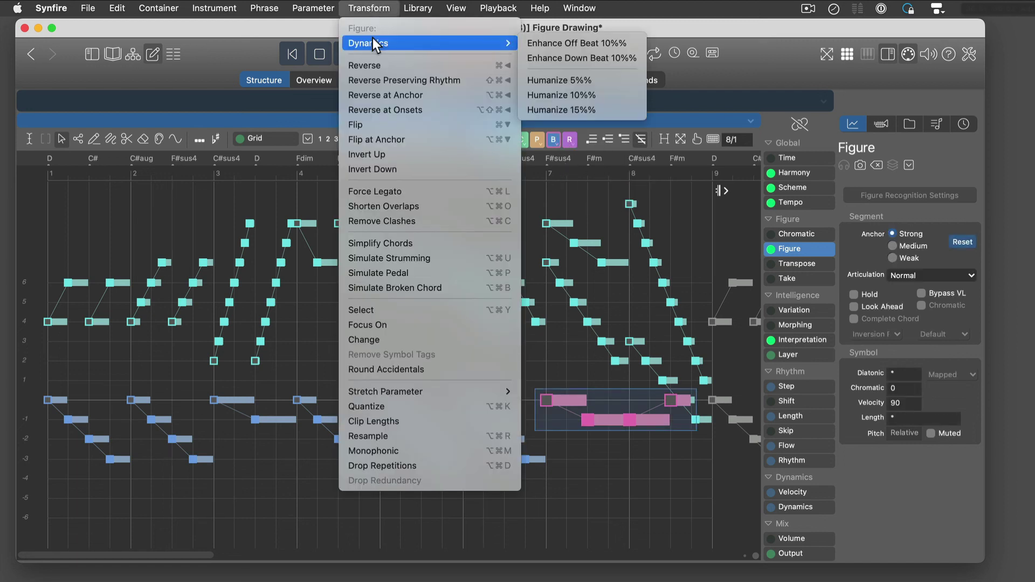
{"action": "left_click", "coordinate": [609, 58]}
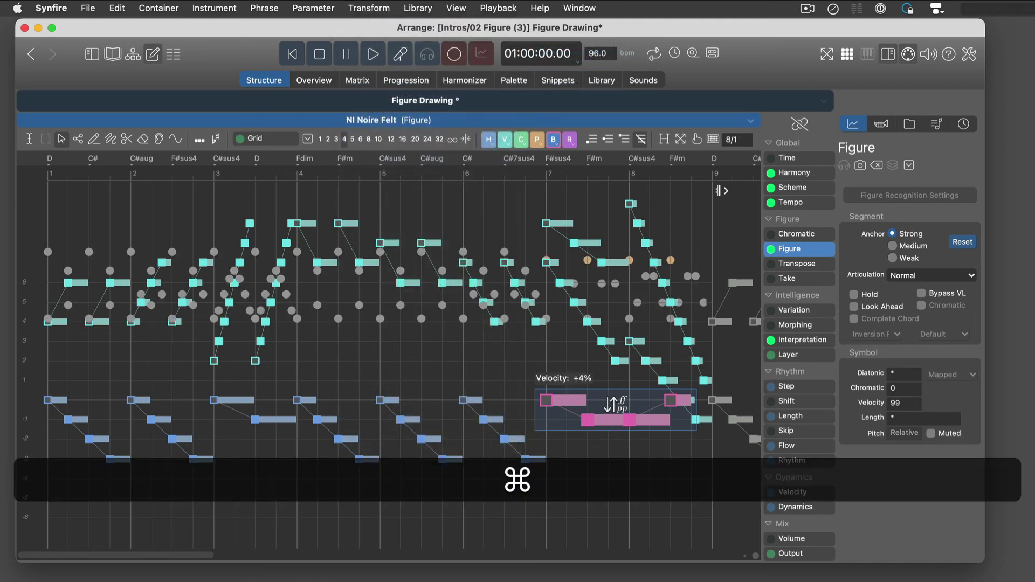
{"action": "left_click_drag", "start_coordinate": [612, 403], "coordinate": [615, 400]}
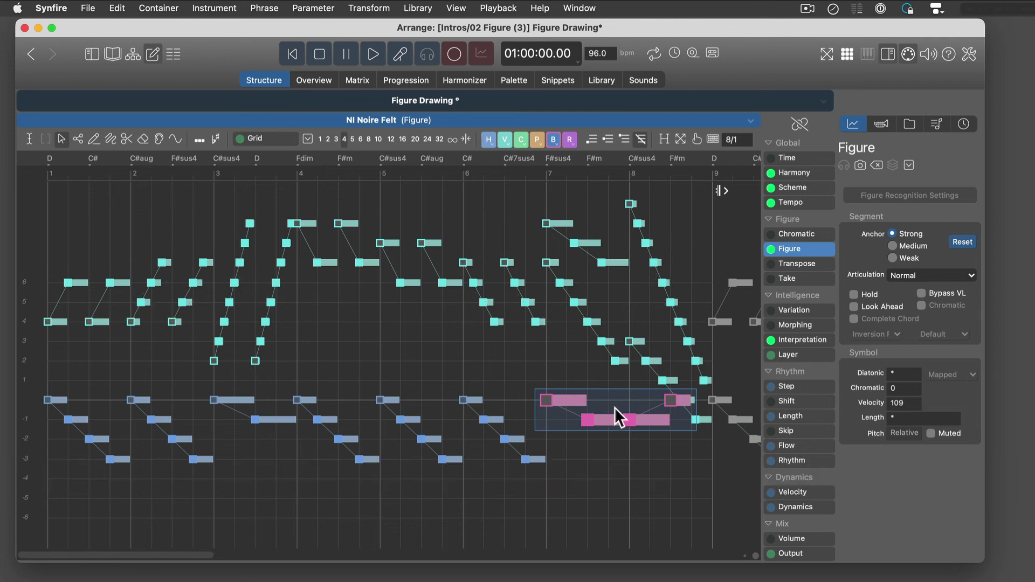
Step: Clear the selection and play the eight-bar figure against the Fluidum harmony
{"action": "left_click", "coordinate": [478, 354]}
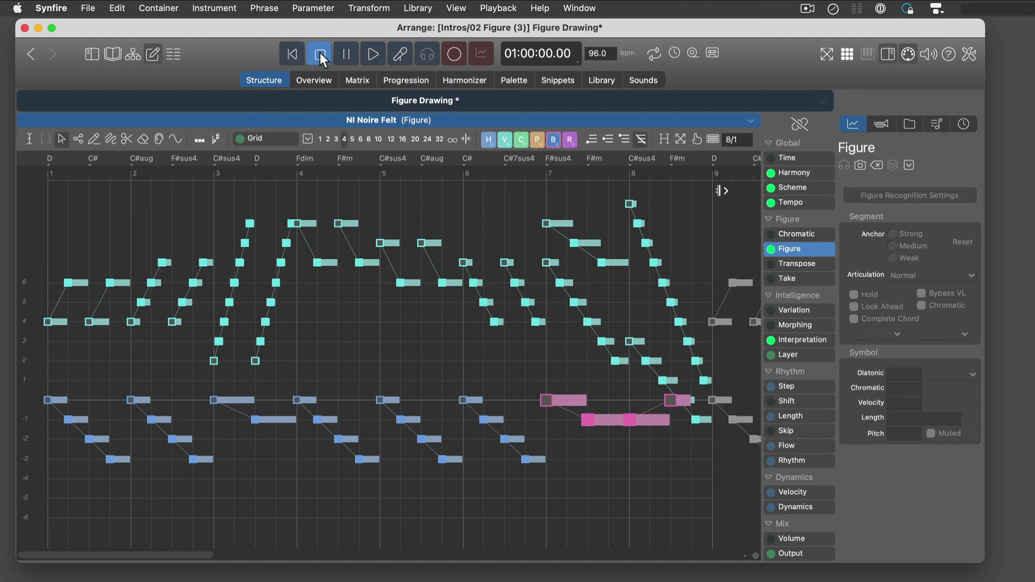
{"action": "left_click", "coordinate": [373, 56]}
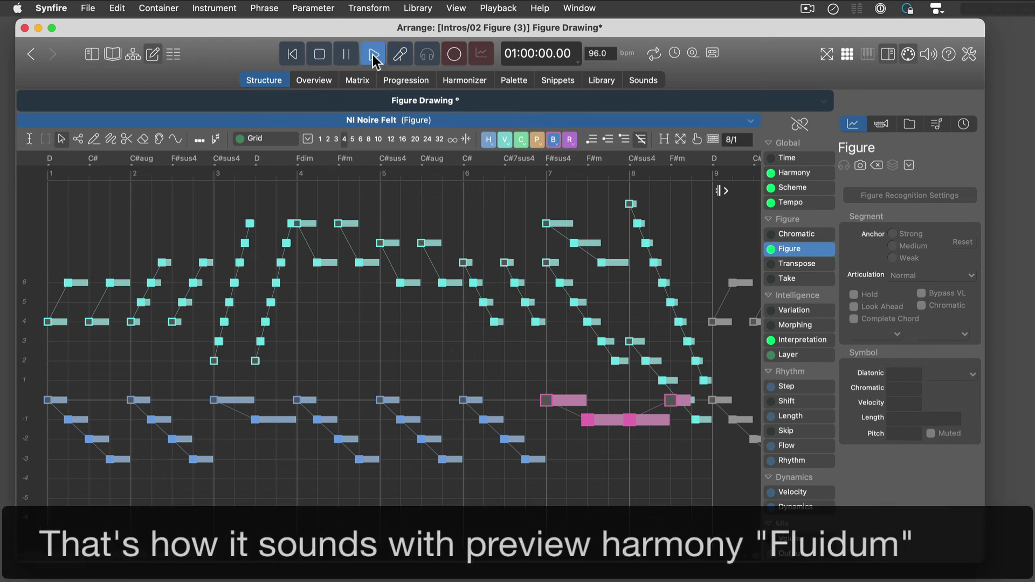